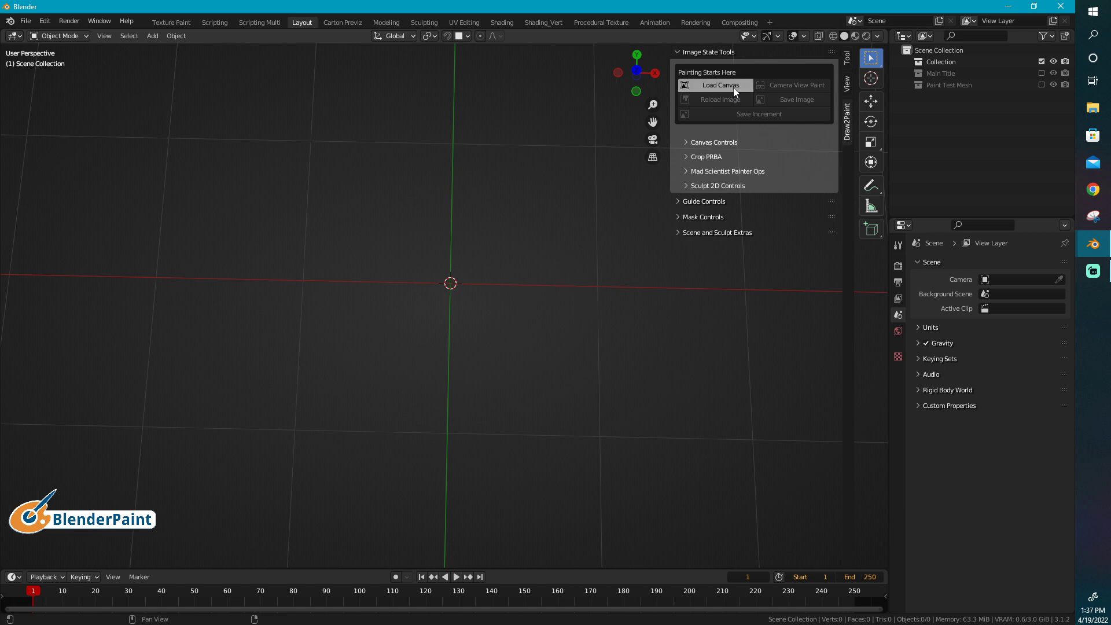
Step: Load main texture2.png from the sample texture works folder as the painting canvas
{"action": "left_click", "coordinate": [116, 435]}
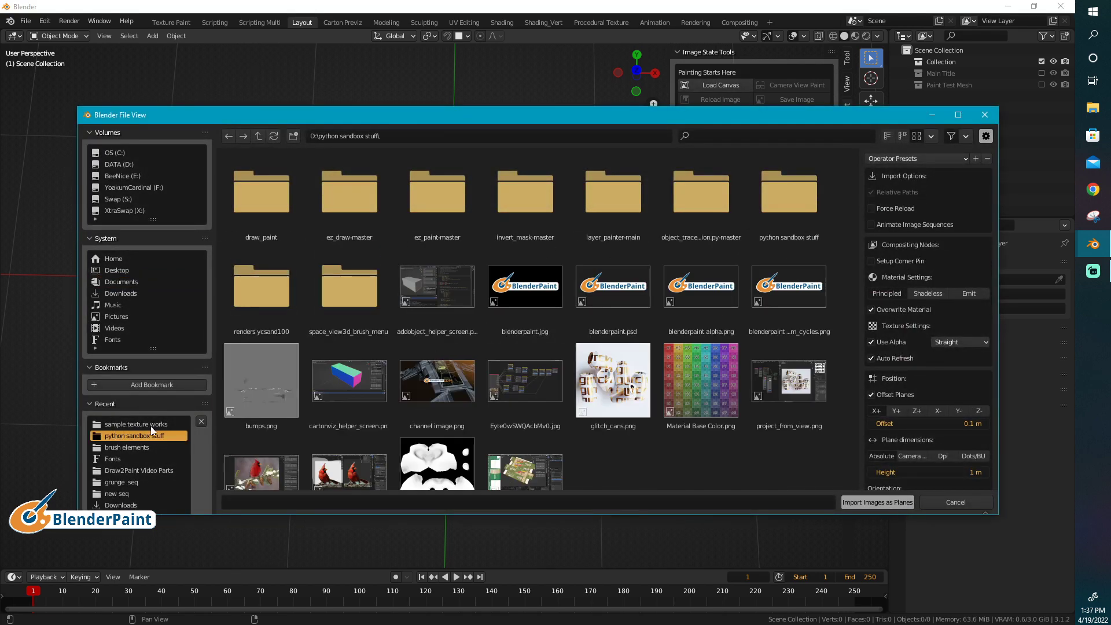
{"action": "left_click", "coordinate": [136, 424]}
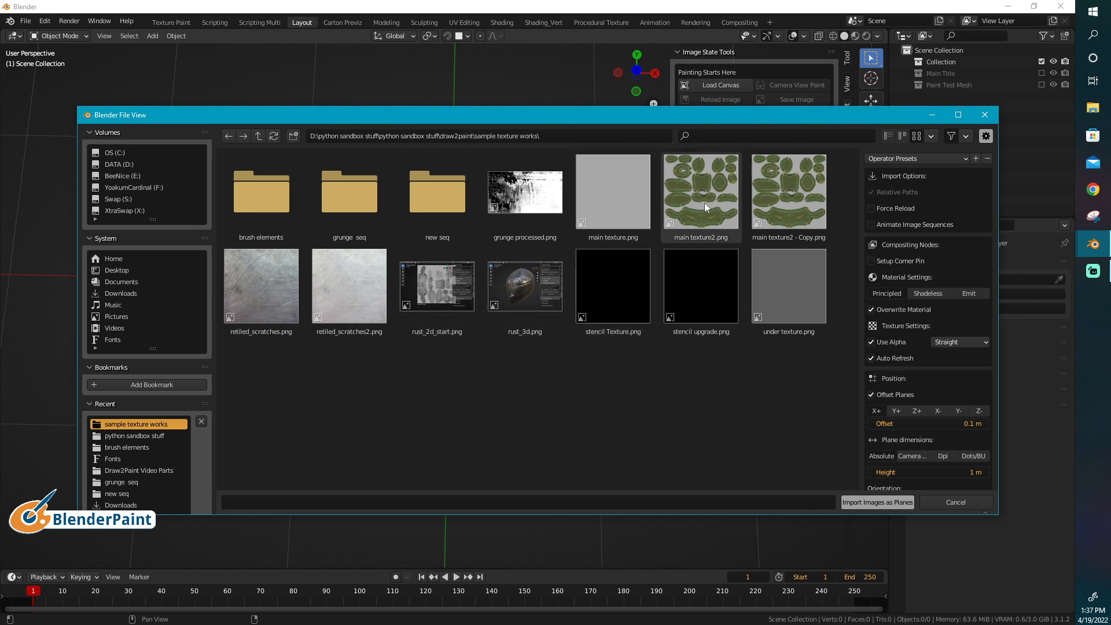
{"action": "left_click", "coordinate": [724, 211]}
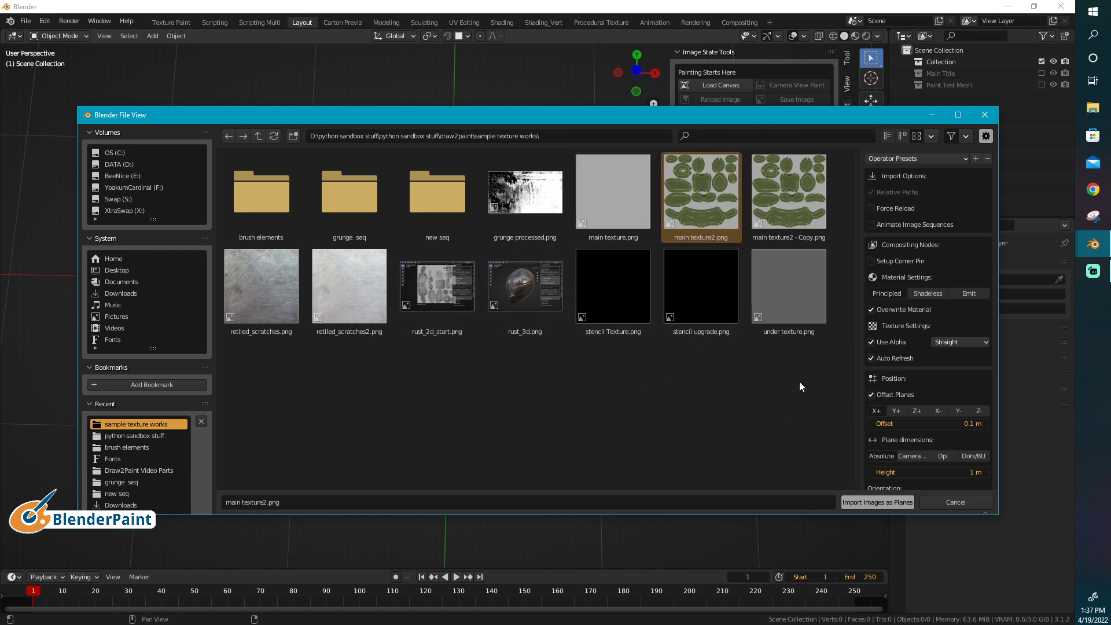
{"action": "left_click", "coordinate": [876, 502]}
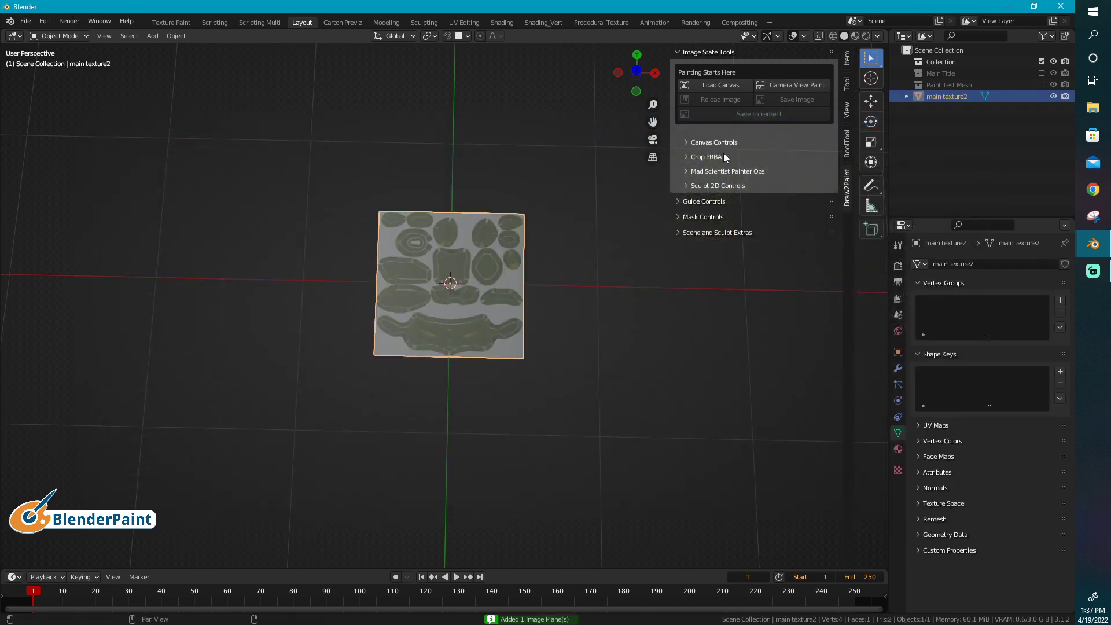
Step: Set up Camera View Paint for the loaded canvas plane
{"action": "left_click", "coordinate": [782, 84]}
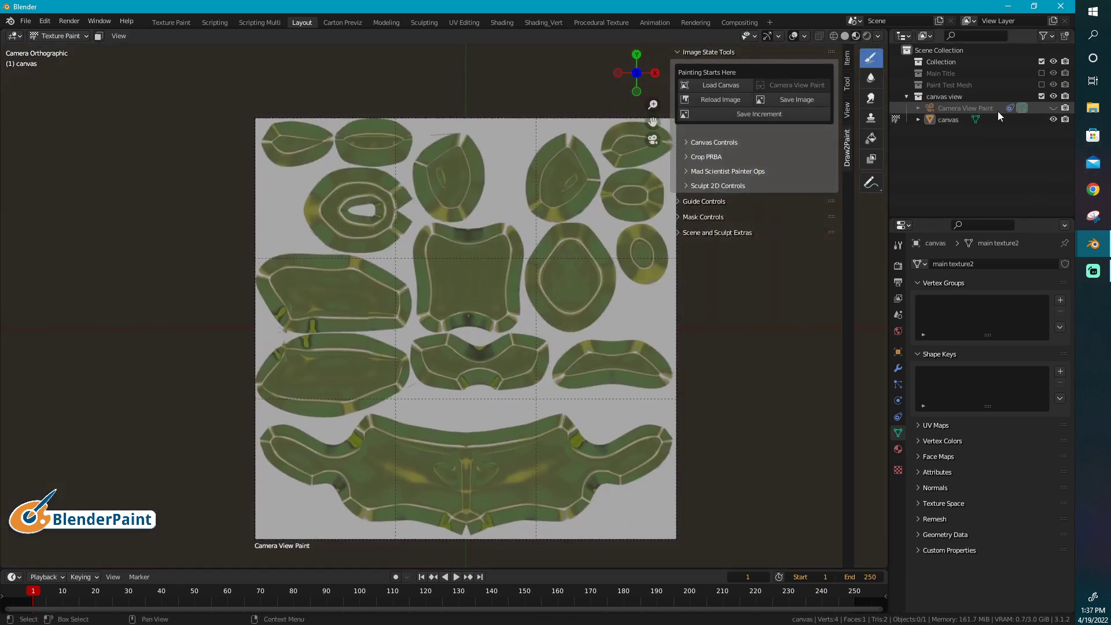
{"action": "left_click", "coordinate": [1052, 108]}
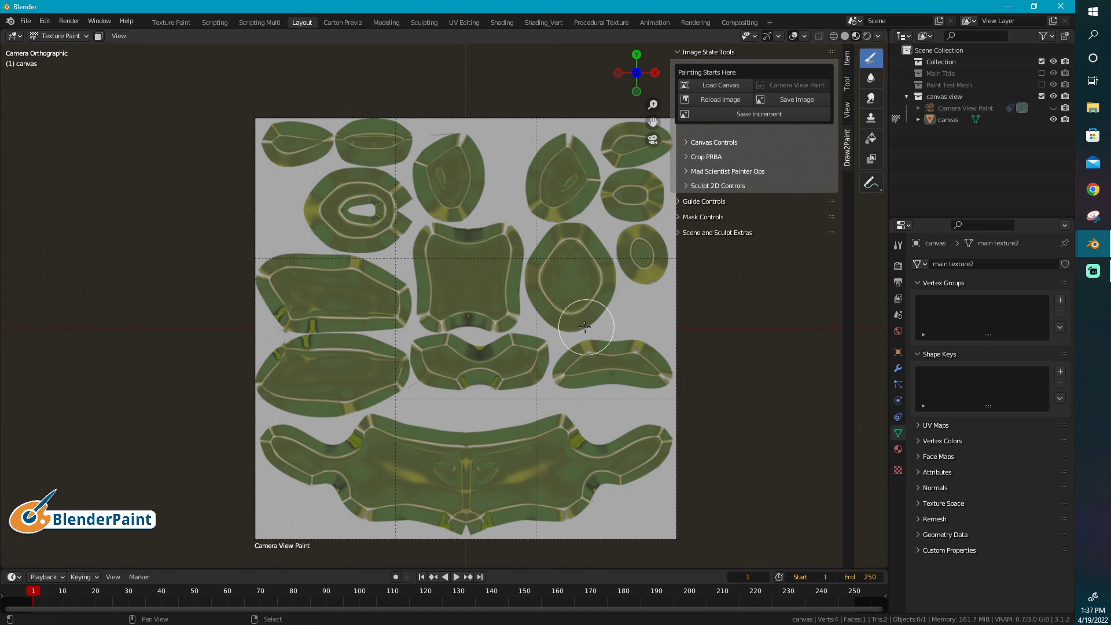
{"action": "mouse_move", "coordinate": [596, 328]}
{"action": "middle_mouse_down", "text": "shift"}
{"action": "mouse_move", "coordinate": [496, 307]}
{"action": "mouse_move", "coordinate": [515, 306]}
{"action": "middle_mouse_up", "text": "shift"}
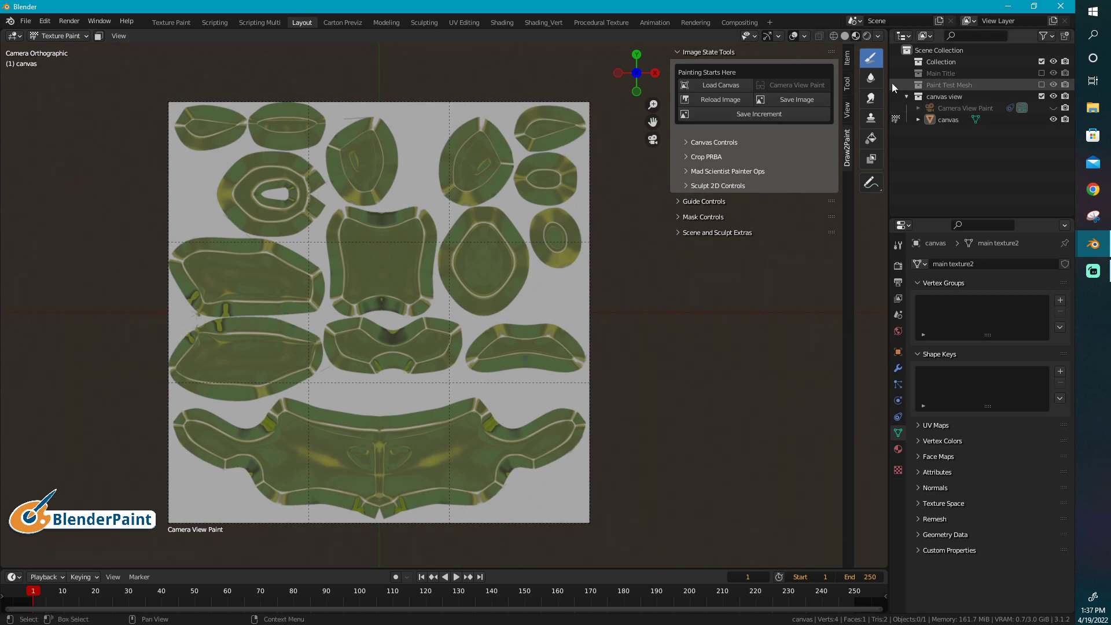
Step: Enable the Paint Test Mesh collection and make its head mesh active in Object Mode, undoing any accidental move
{"action": "left_click", "coordinate": [1041, 84]}
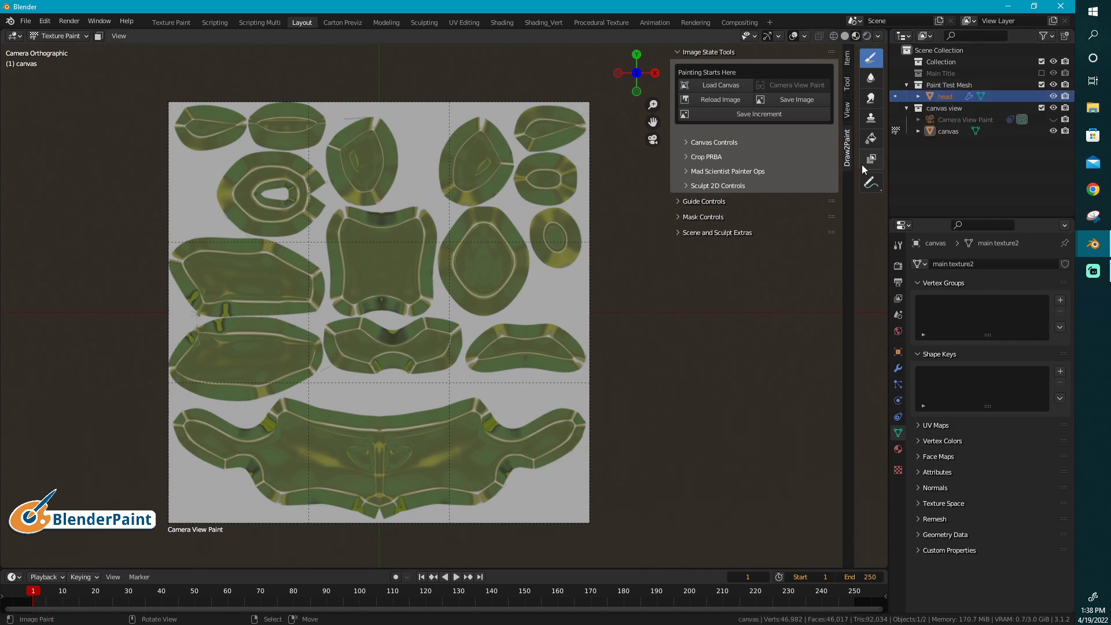
{"action": "key", "text": "KP_0"}
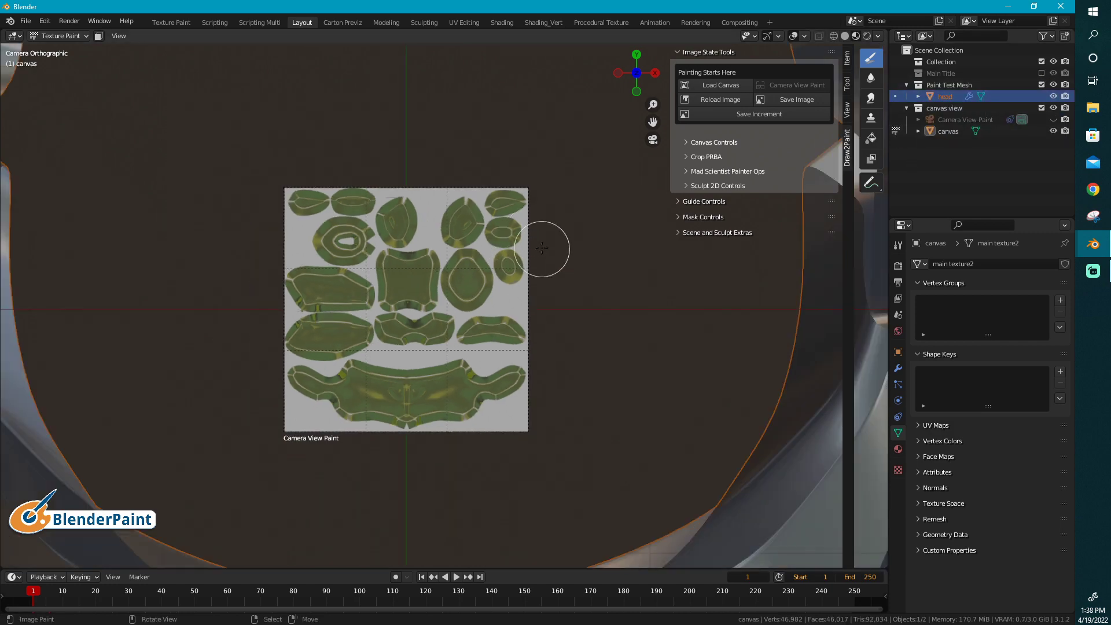
{"action": "scroll", "coordinate": [489, 155], "scroll_direction": "down", "scroll_amount": 9}
{"action": "mouse_move", "coordinate": [488, 169]}
{"action": "middle_mouse_down"}
{"action": "mouse_move", "coordinate": [448, 139]}
{"action": "mouse_move", "coordinate": [475, 167]}
{"action": "mouse_move", "coordinate": [504, 161]}
{"action": "middle_mouse_up"}
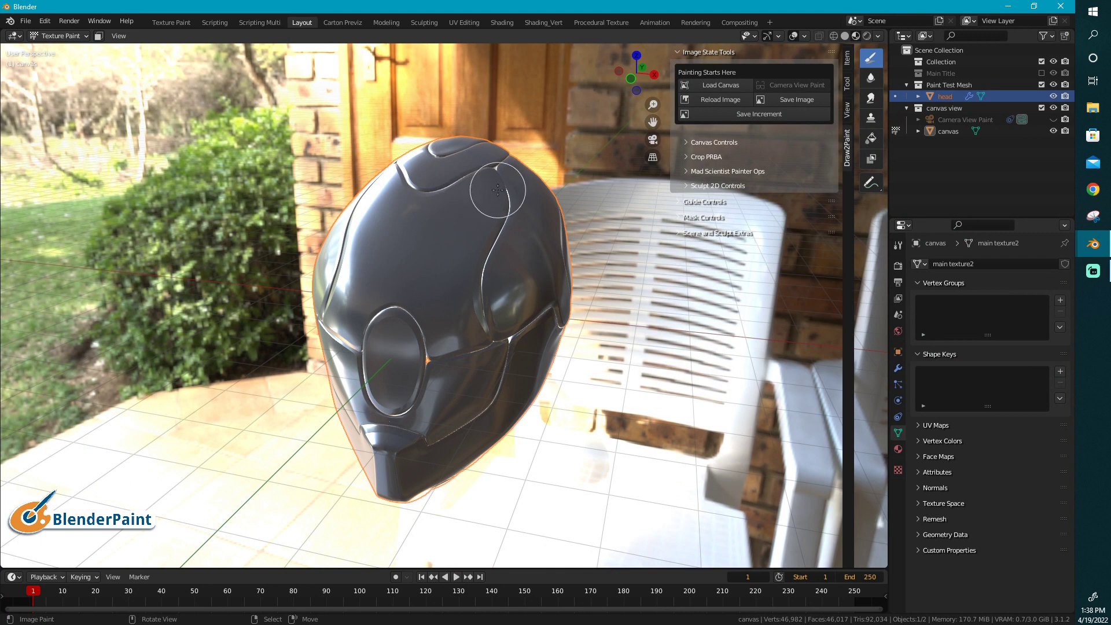
{"action": "right_click_drag", "start_coordinate": [485, 188], "coordinate": [483, 182]}
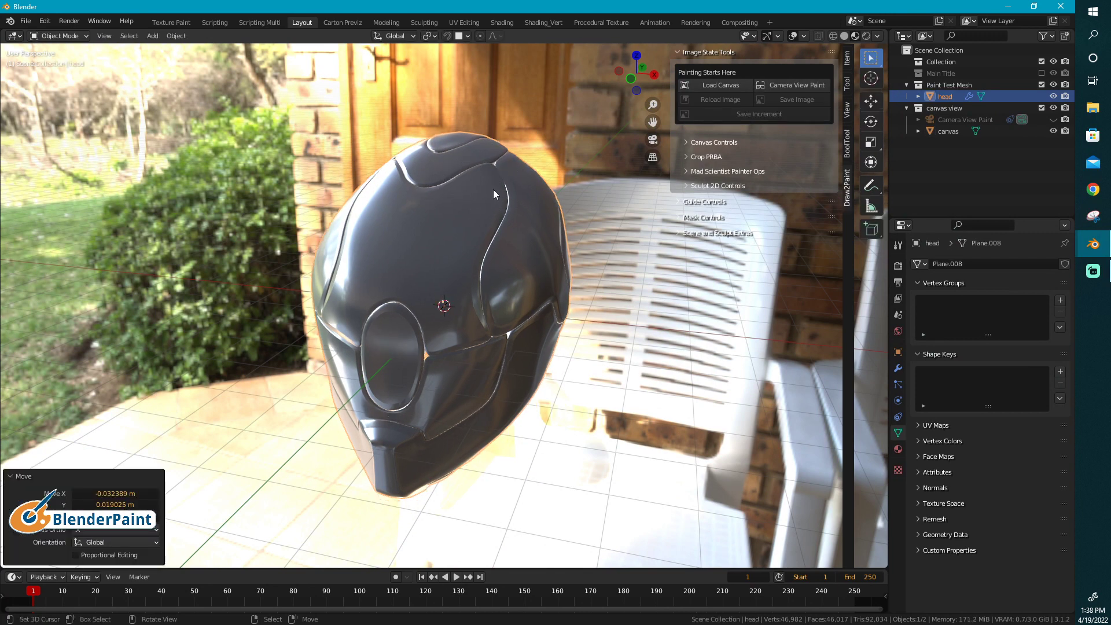
{"action": "key", "text": "ctrl+z"}
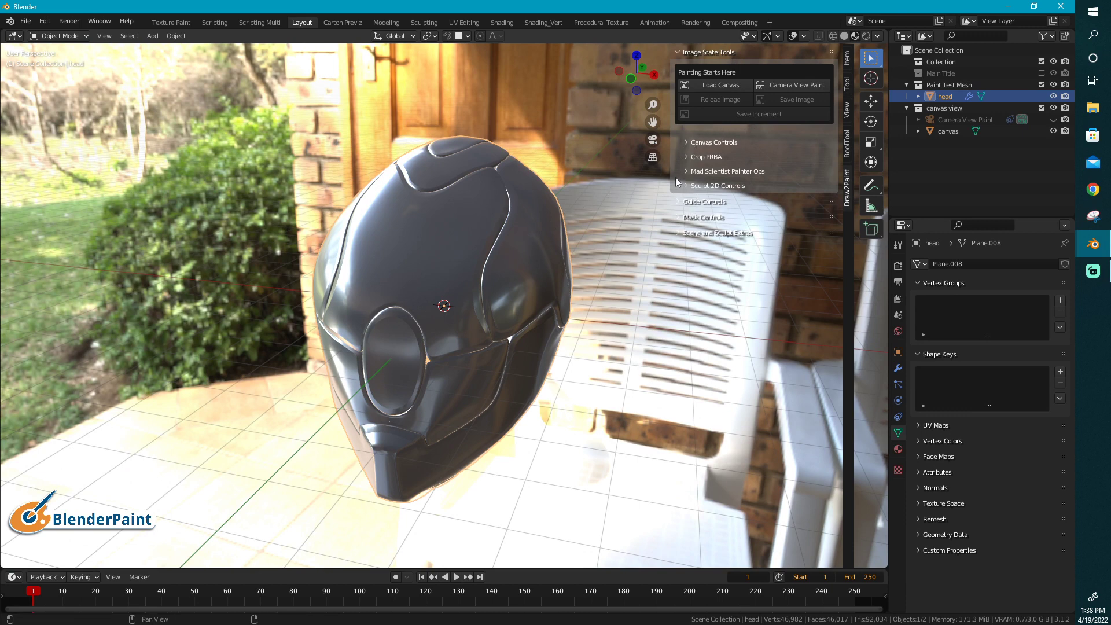
Step: In the Shading workspace, replace the main texture.png image in the head's Paint Test Material with main texture2.png
{"action": "left_click", "coordinate": [503, 22]}
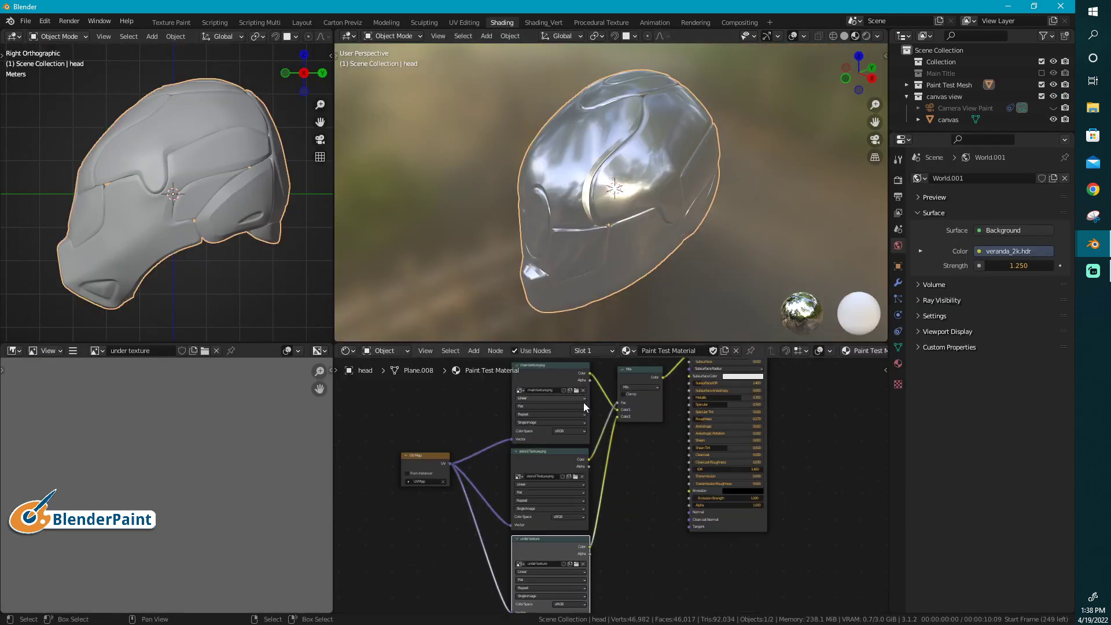
{"action": "scroll", "coordinate": [584, 408], "scroll_direction": "up", "scroll_amount": 2}
{"action": "middle_click_drag", "start_coordinate": [584, 407], "coordinate": [609, 593]}
{"action": "scroll", "coordinate": [609, 593], "scroll_direction": "up", "scroll_amount": 4}
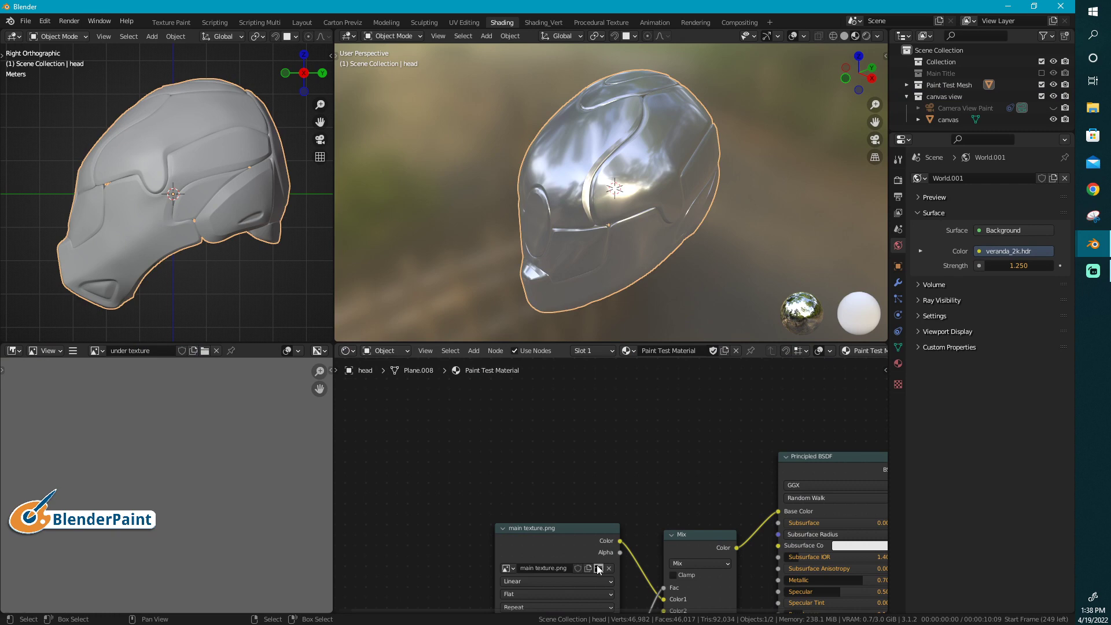
{"action": "left_click", "coordinate": [598, 569]}
{"action": "left_click", "coordinate": [700, 194]}
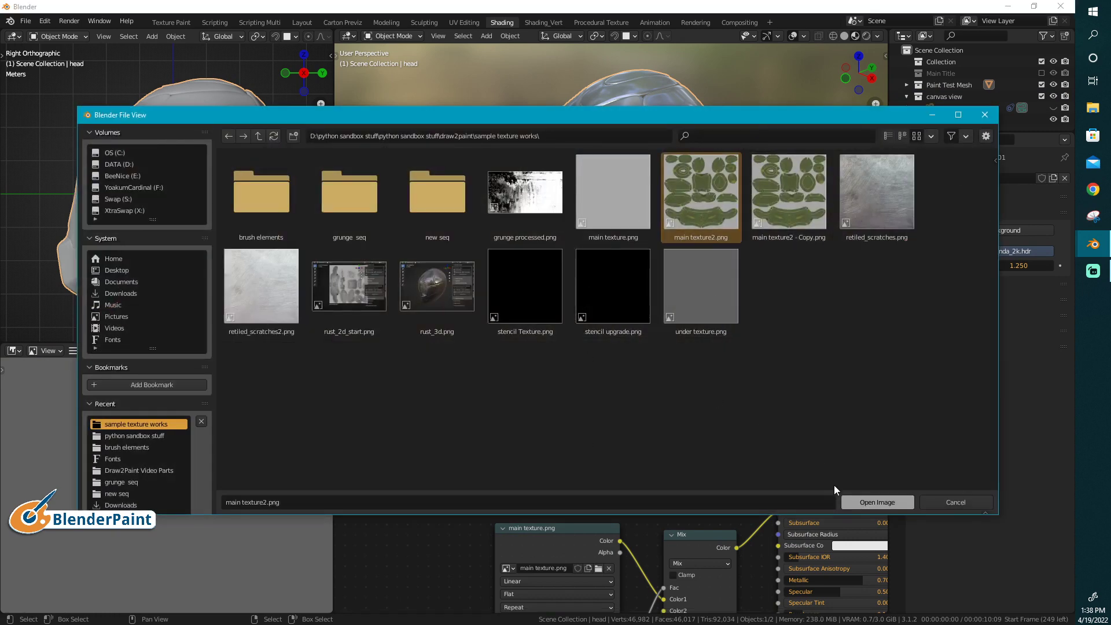
{"action": "left_click", "coordinate": [869, 504]}
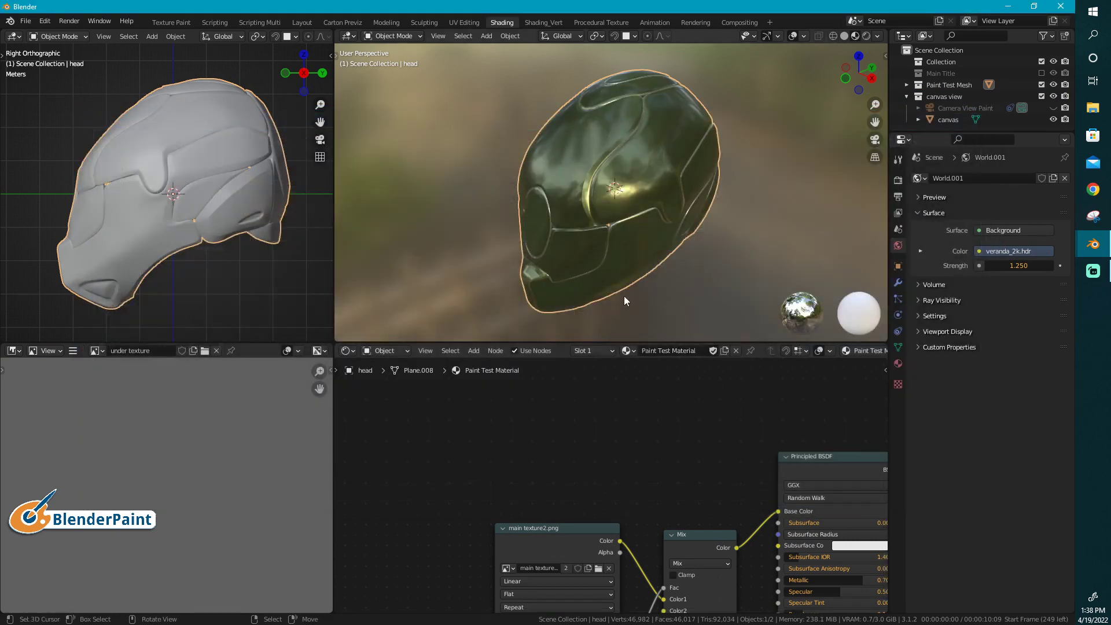
{"action": "middle_click_drag", "start_coordinate": [678, 473], "coordinate": [629, 345]}
{"action": "middle_click_drag", "start_coordinate": [596, 568], "coordinate": [635, 555]}
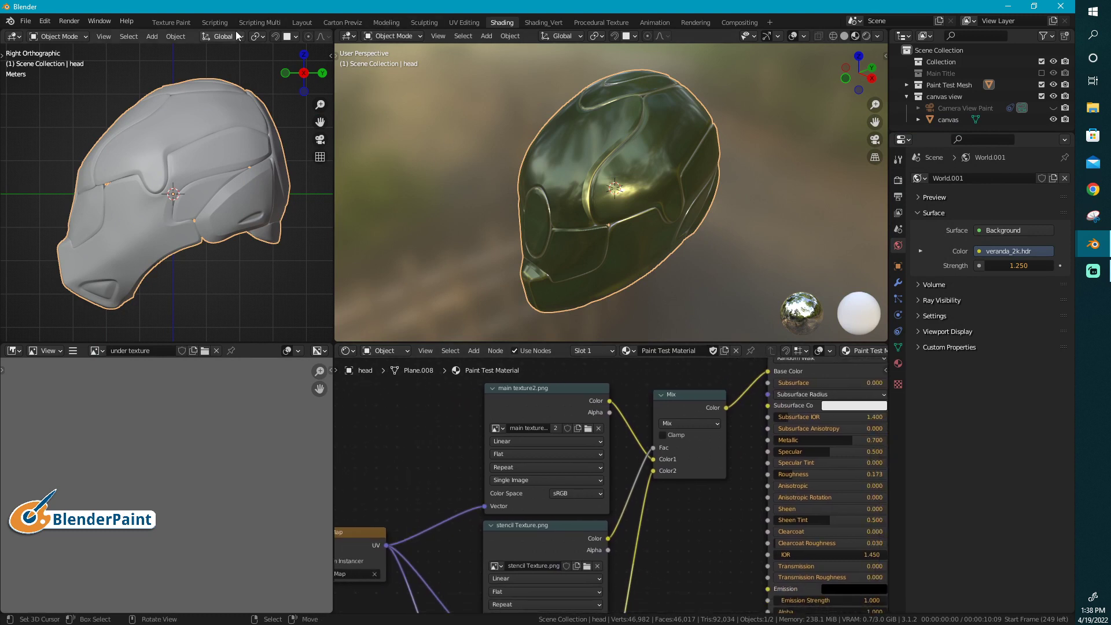
Step: Return to the Layout workspace and generate a UV overlay from the head with the Mad Scientist Painter Ops
{"action": "left_click", "coordinate": [303, 23]}
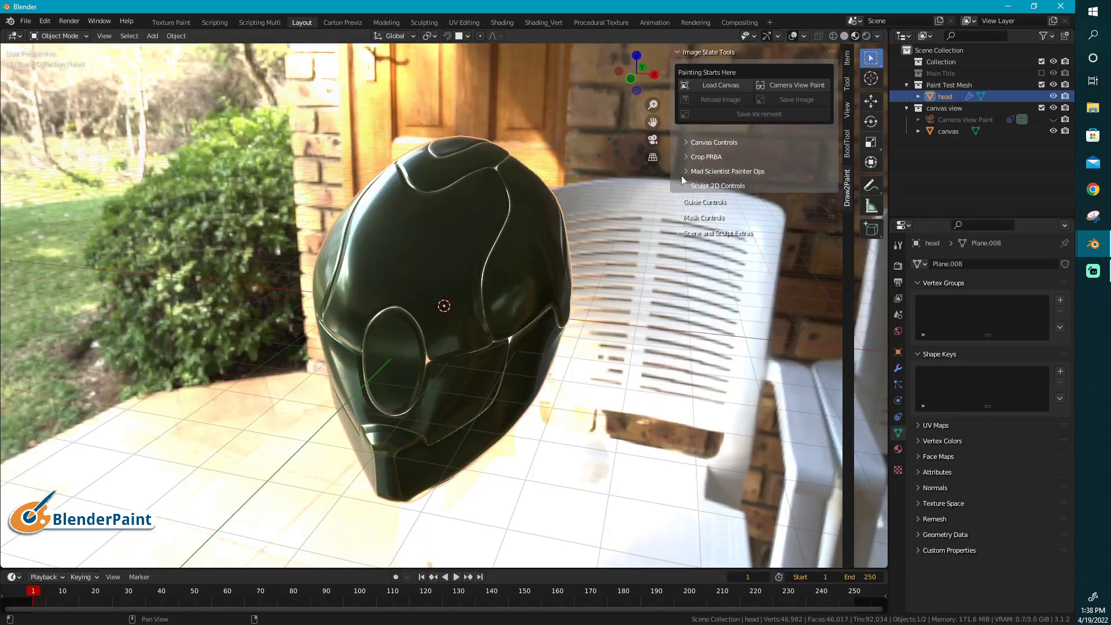
{"action": "middle_click_drag", "start_coordinate": [573, 177], "coordinate": [560, 173]}
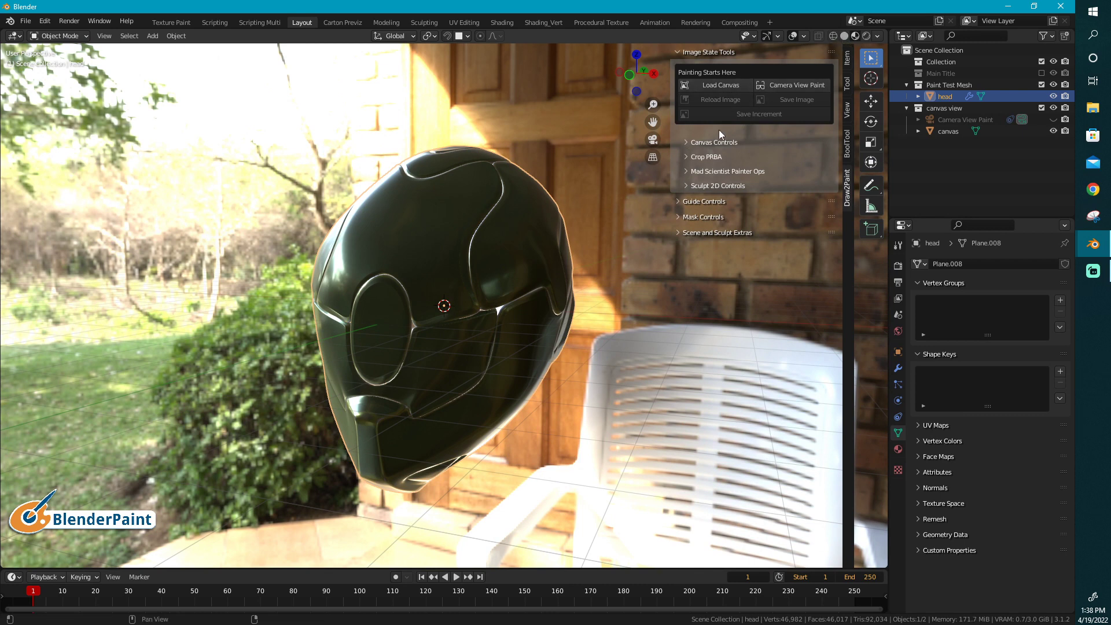
{"action": "left_click", "coordinate": [688, 142]}
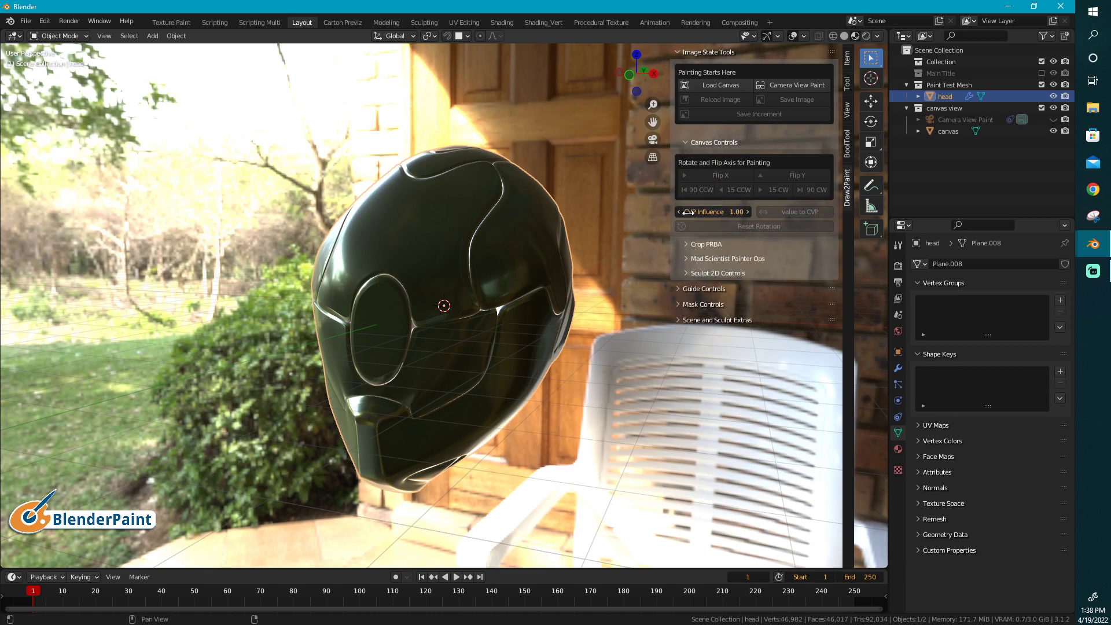
{"action": "left_click", "coordinate": [686, 244]}
{"action": "left_click", "coordinate": [685, 243]}
{"action": "left_click", "coordinate": [686, 259]}
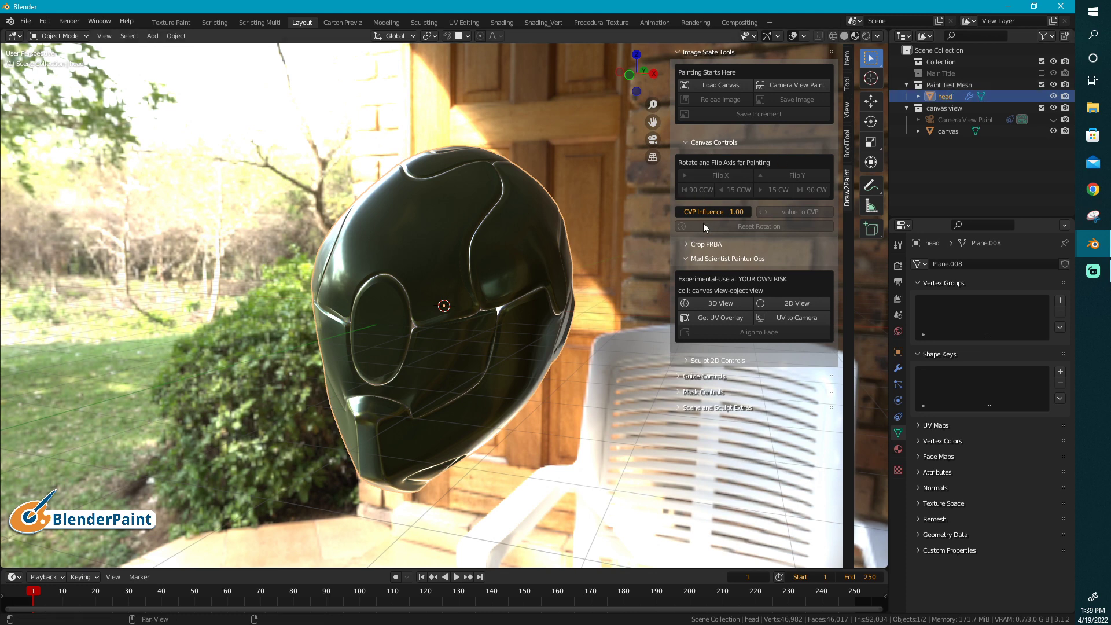
{"action": "left_click", "coordinate": [719, 322]}
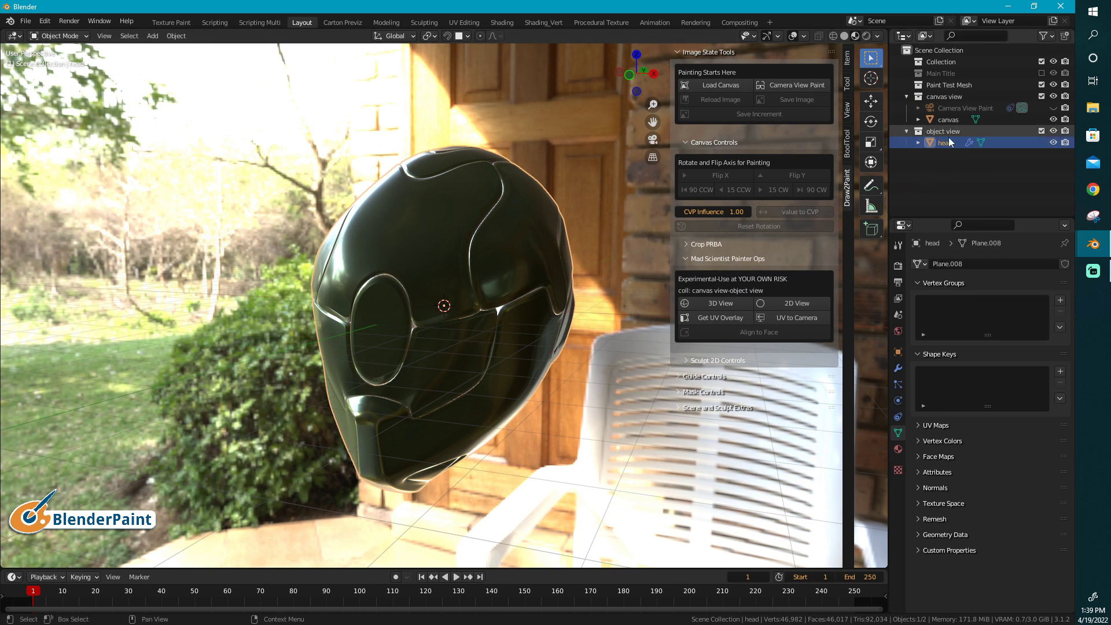
Step: Send the head's UV overlay to the paint camera and switch to the 2D view to inspect it over the canvas
{"action": "left_click", "coordinate": [787, 316]}
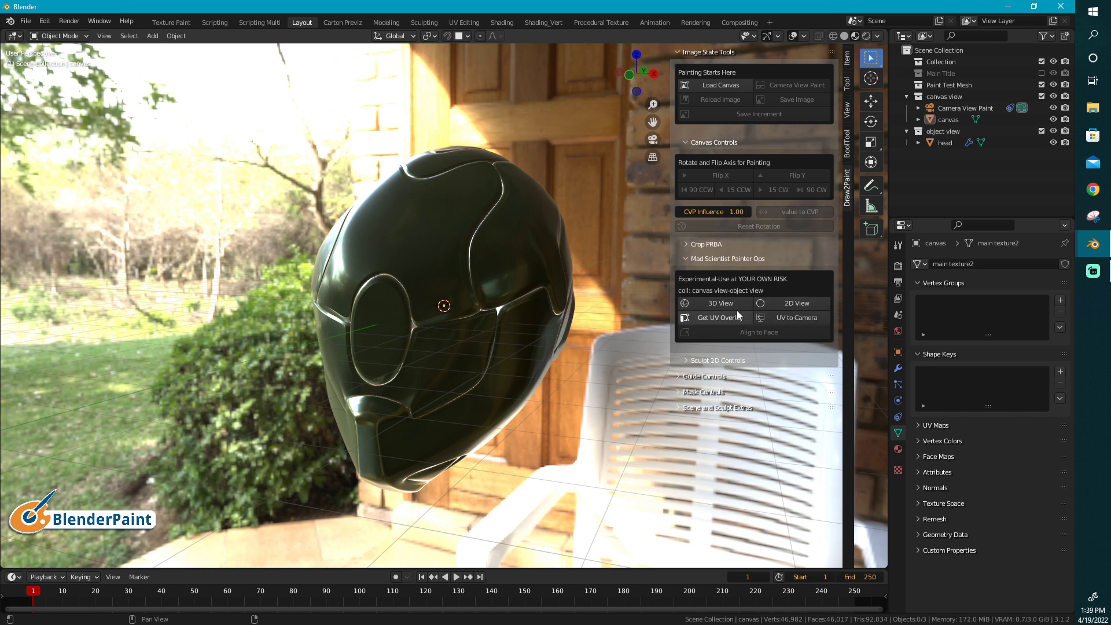
{"action": "left_click", "coordinate": [792, 301]}
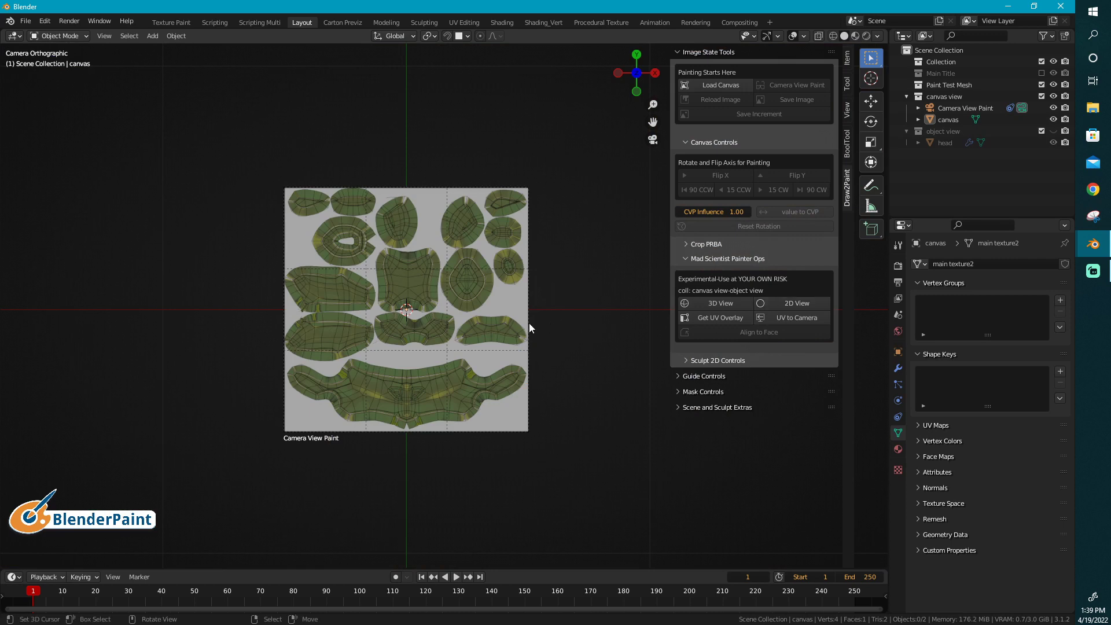
{"action": "scroll", "coordinate": [531, 320], "scroll_direction": "up", "scroll_amount": 4}
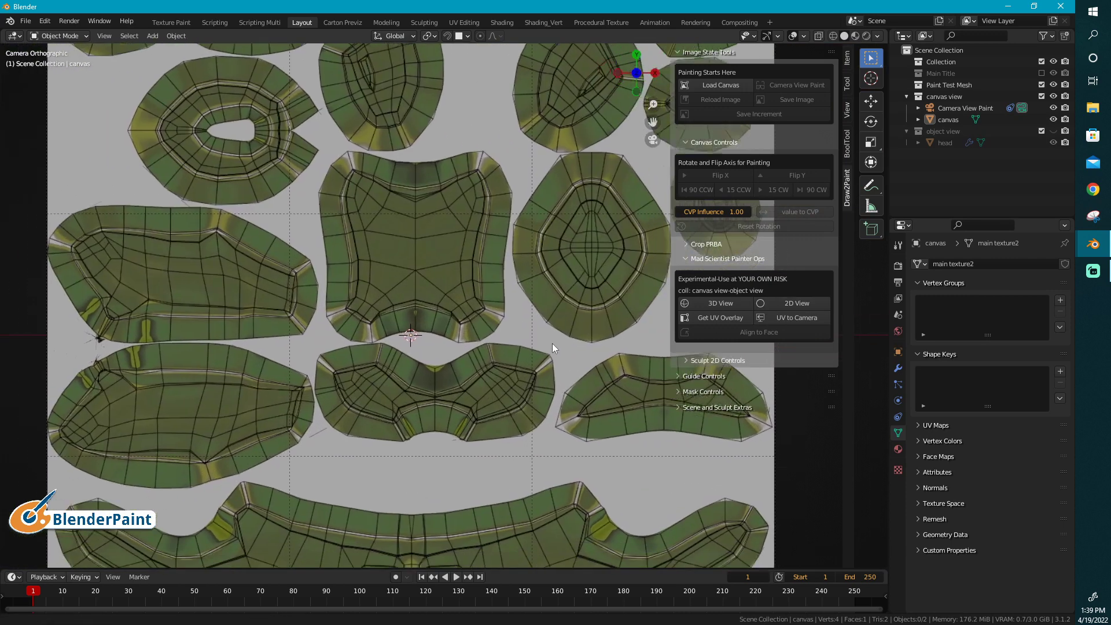
{"action": "scroll", "coordinate": [540, 332], "scroll_direction": "up", "scroll_amount": 5}
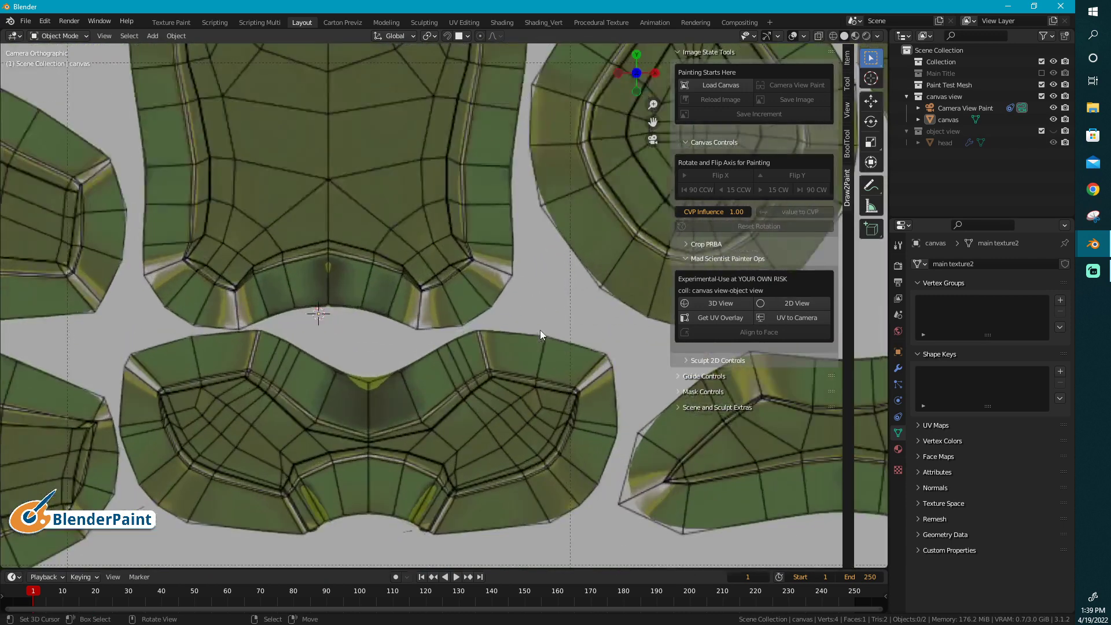
{"action": "scroll", "coordinate": [505, 438], "scroll_direction": "down", "scroll_amount": 5}
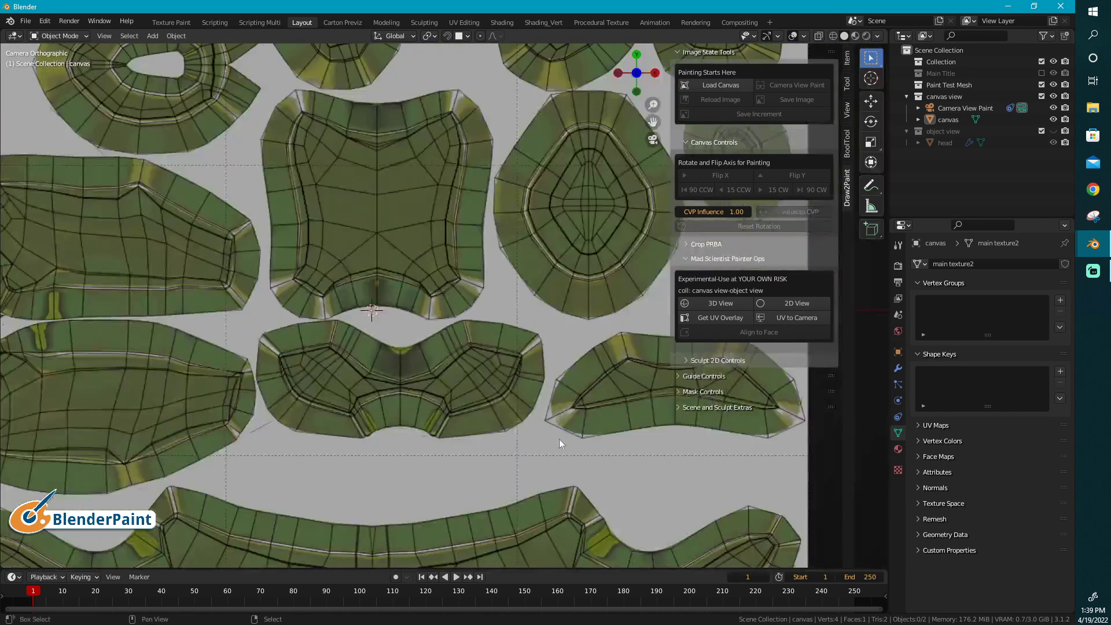
{"action": "middle_click_drag", "start_coordinate": [560, 440], "coordinate": [542, 393], "text": "shift"}
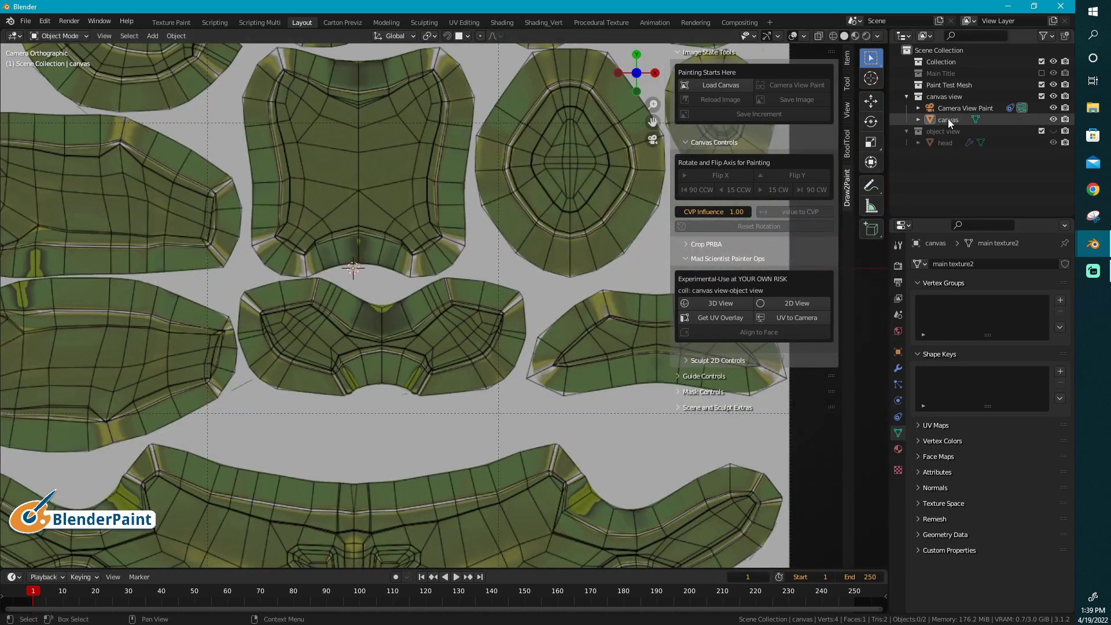
Step: Compare the Back and Front depths of Camera View Paint's head.png background image, ending on Front, and try its opacity
{"action": "left_click", "coordinate": [961, 110]}
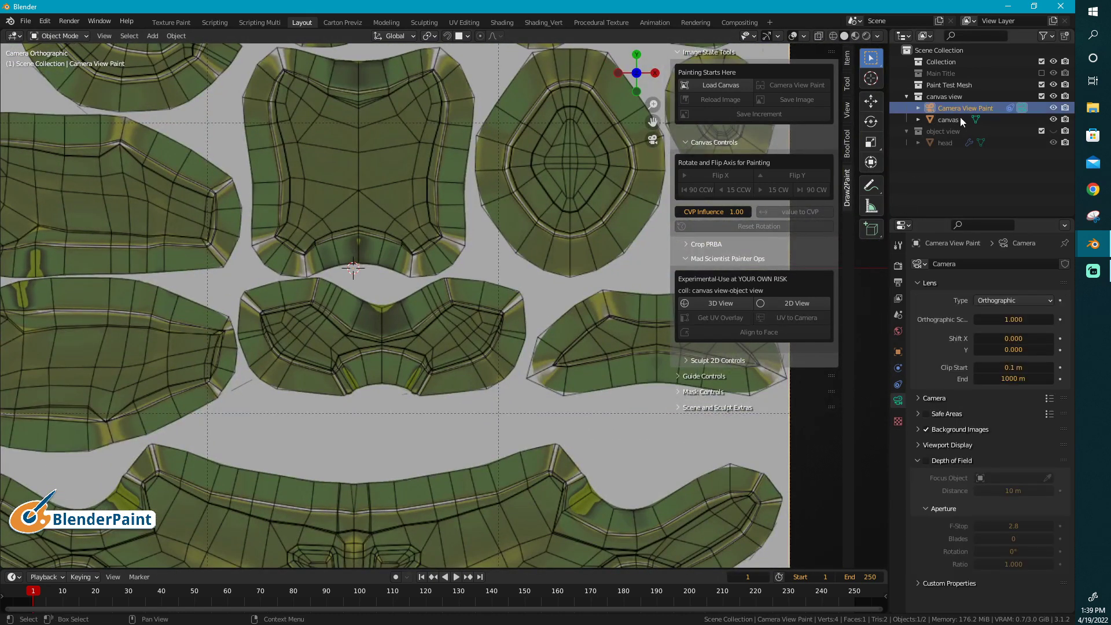
{"action": "left_click", "coordinate": [917, 429]}
{"action": "scroll", "coordinate": [1012, 497], "scroll_direction": "down", "scroll_amount": 3}
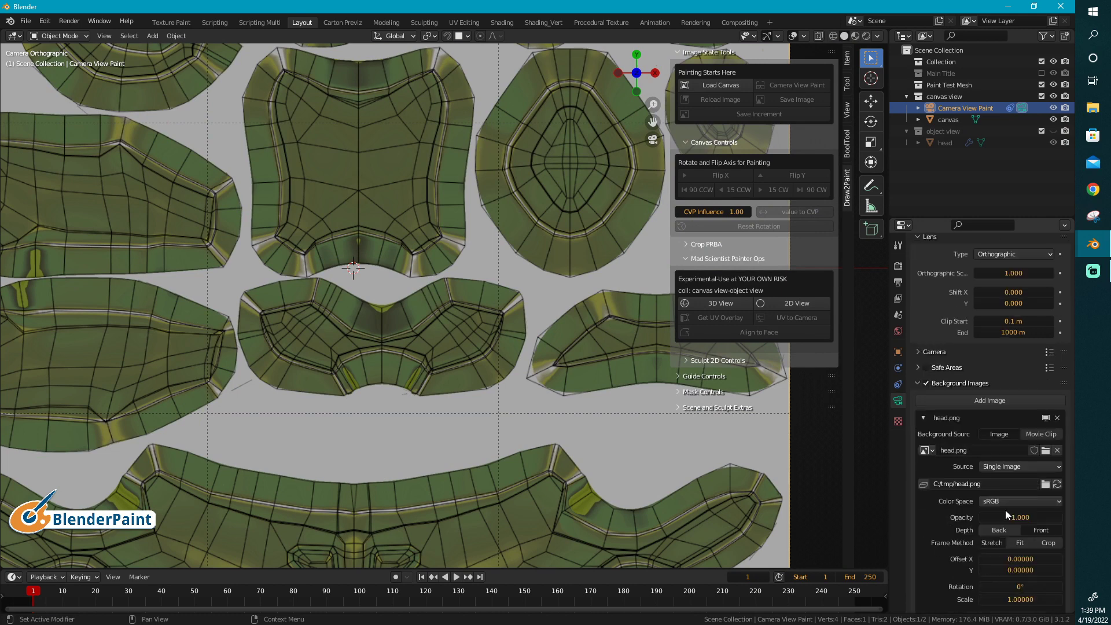
{"action": "left_click", "coordinate": [1027, 437]}
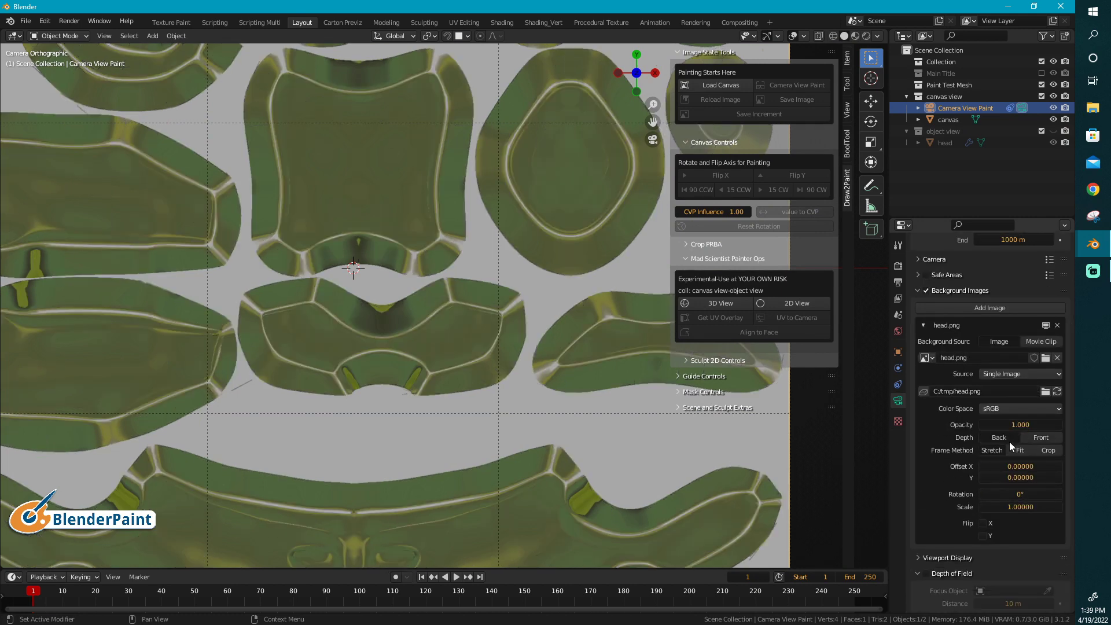
{"action": "left_click", "coordinate": [1039, 438]}
{"action": "left_click", "coordinate": [1002, 437]}
{"action": "left_click", "coordinate": [1048, 437]}
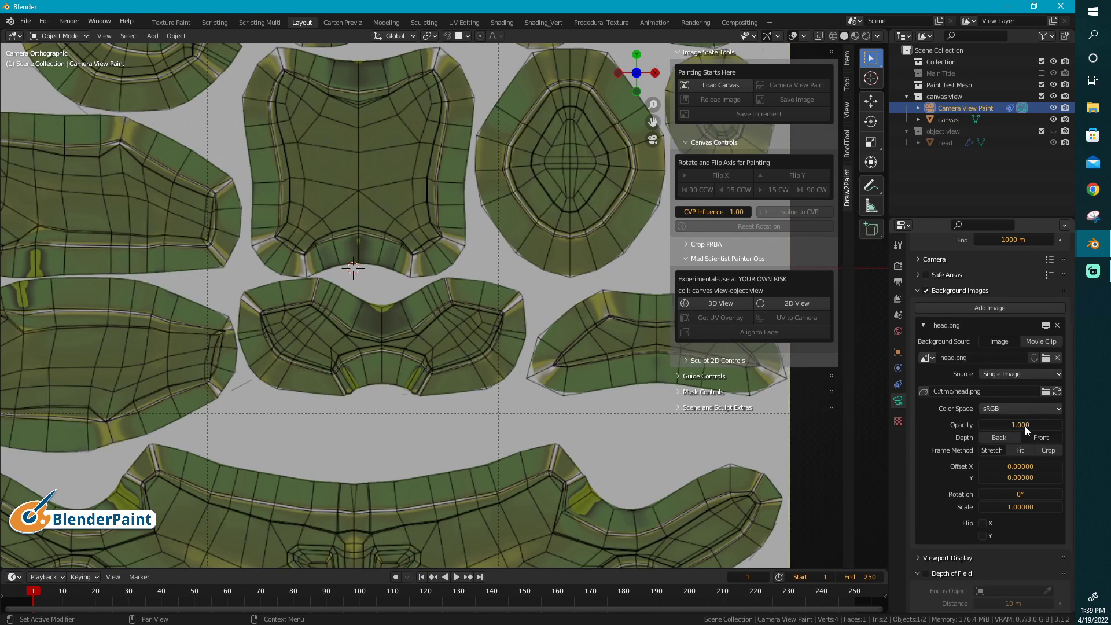
{"action": "left_click_drag", "start_coordinate": [1025, 426], "coordinate": [1061, 426]}
Step: Select the canvas and add a mask object from the Mask Controls using the Draw Square shape
{"action": "left_click", "coordinate": [557, 228]}
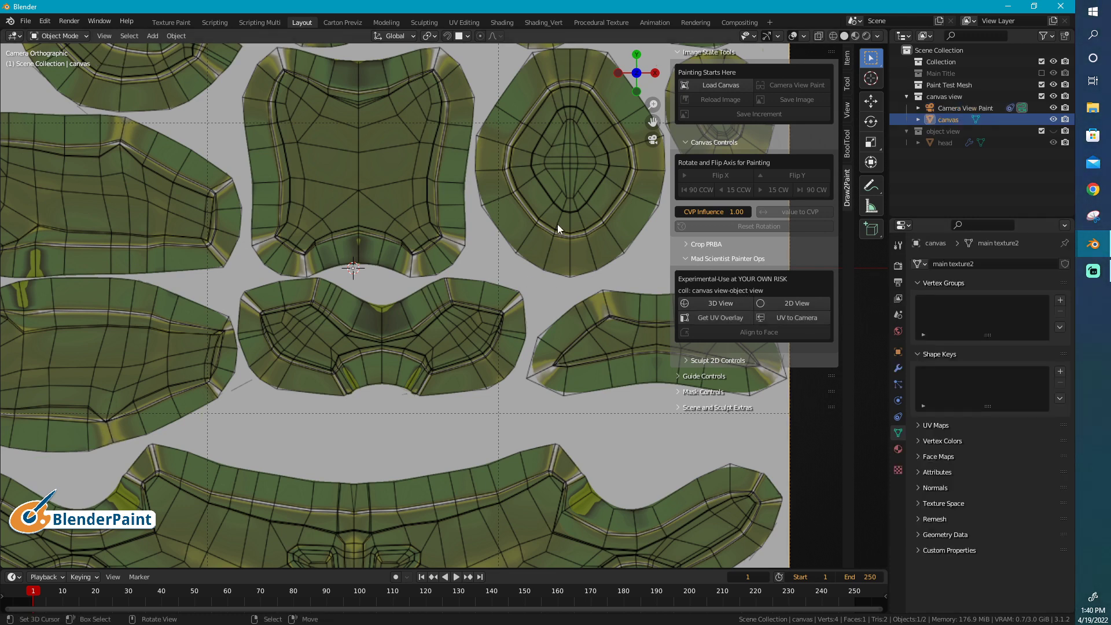
{"action": "middle_click_drag", "start_coordinate": [505, 328], "coordinate": [526, 260], "text": "shift"}
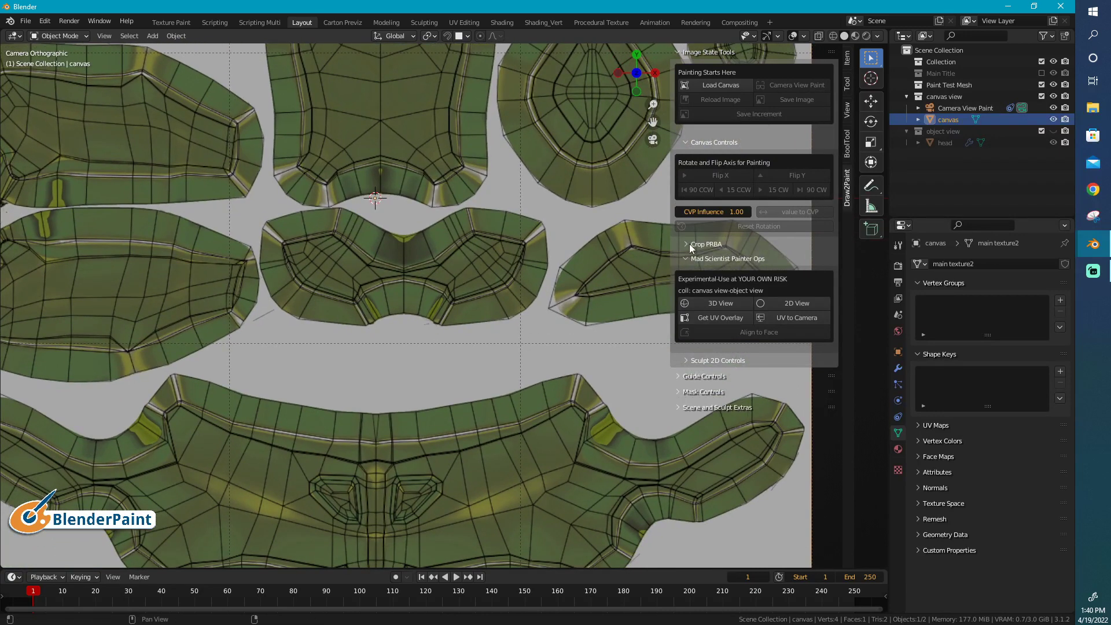
{"action": "left_click", "coordinate": [678, 392]}
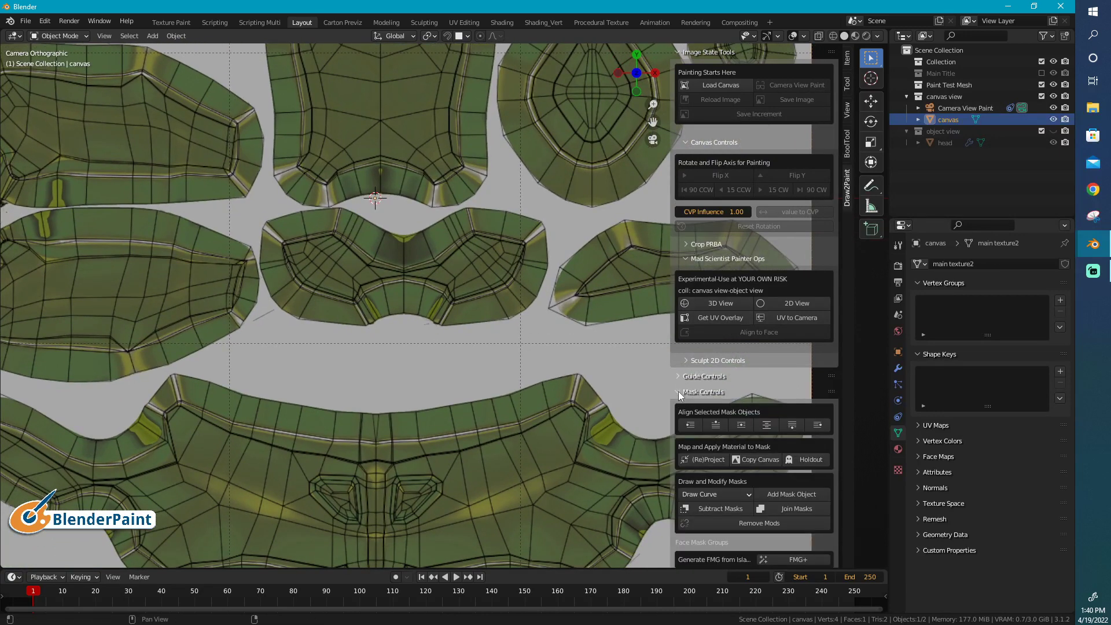
{"action": "scroll", "coordinate": [729, 462], "scroll_direction": "down", "scroll_amount": 3}
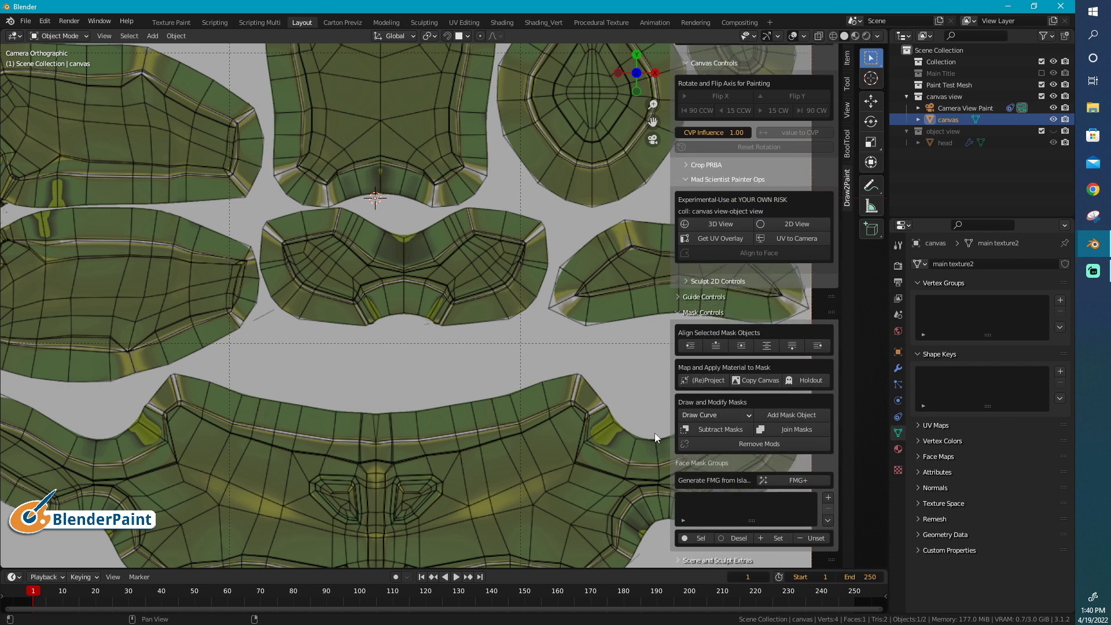
{"action": "middle_click_drag", "start_coordinate": [429, 332], "coordinate": [328, 472], "text": "shift"}
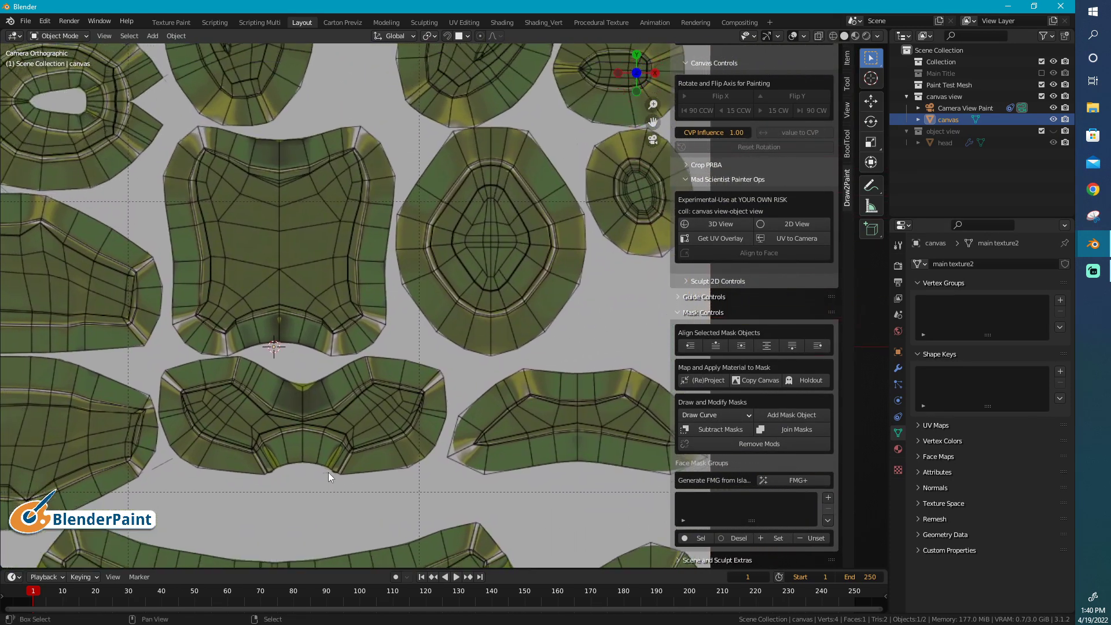
{"action": "middle_click_drag", "start_coordinate": [432, 193], "coordinate": [434, 307], "text": "shift"}
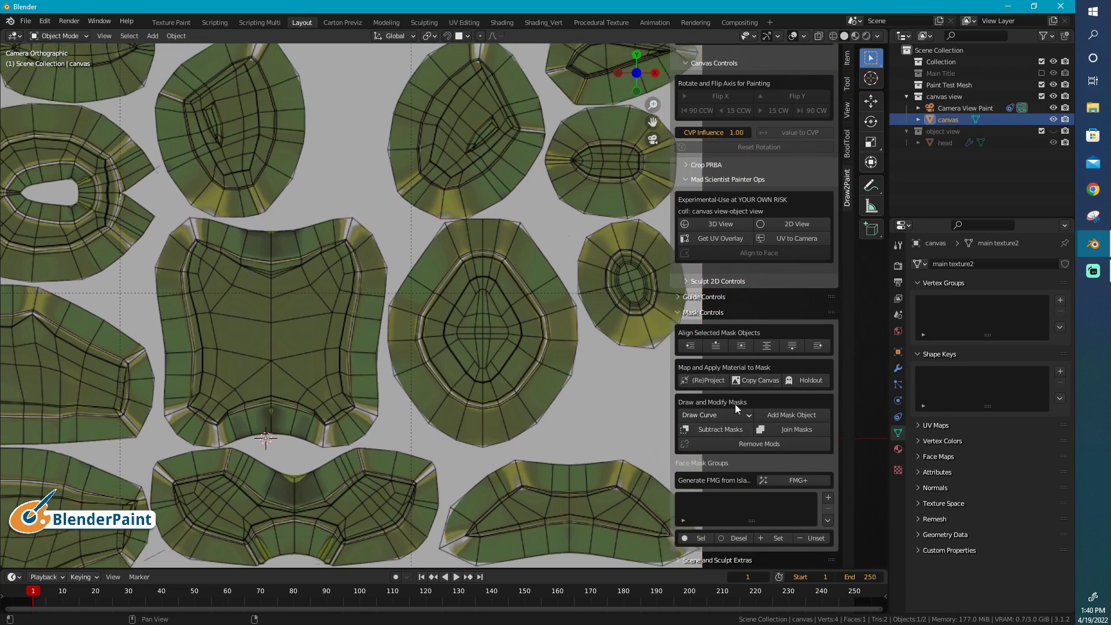
{"action": "left_click", "coordinate": [715, 416]}
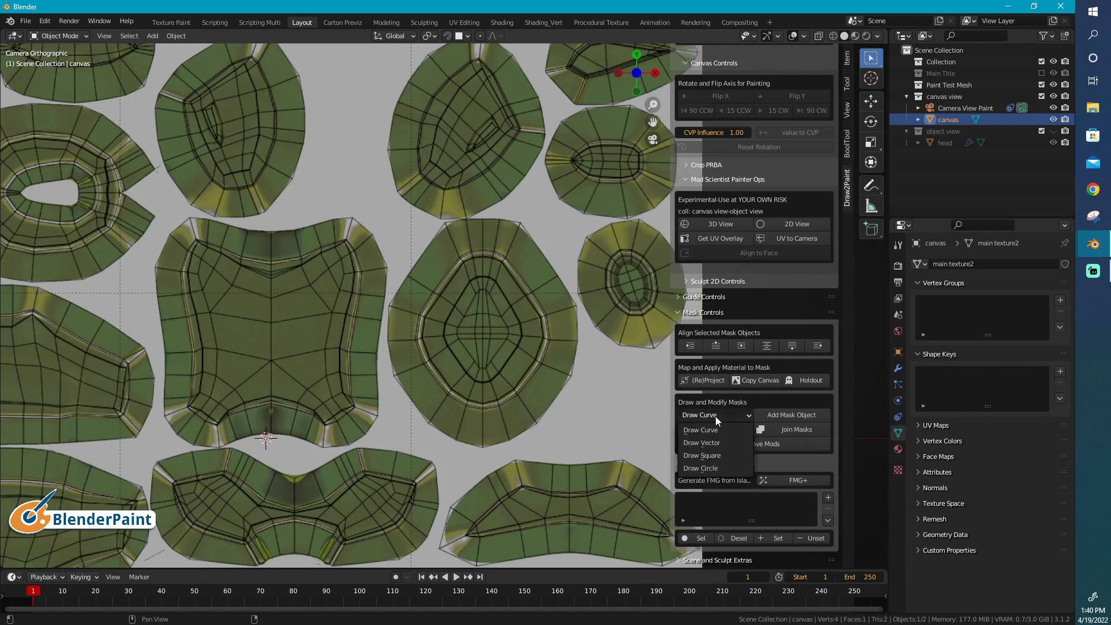
{"action": "left_click", "coordinate": [721, 457]}
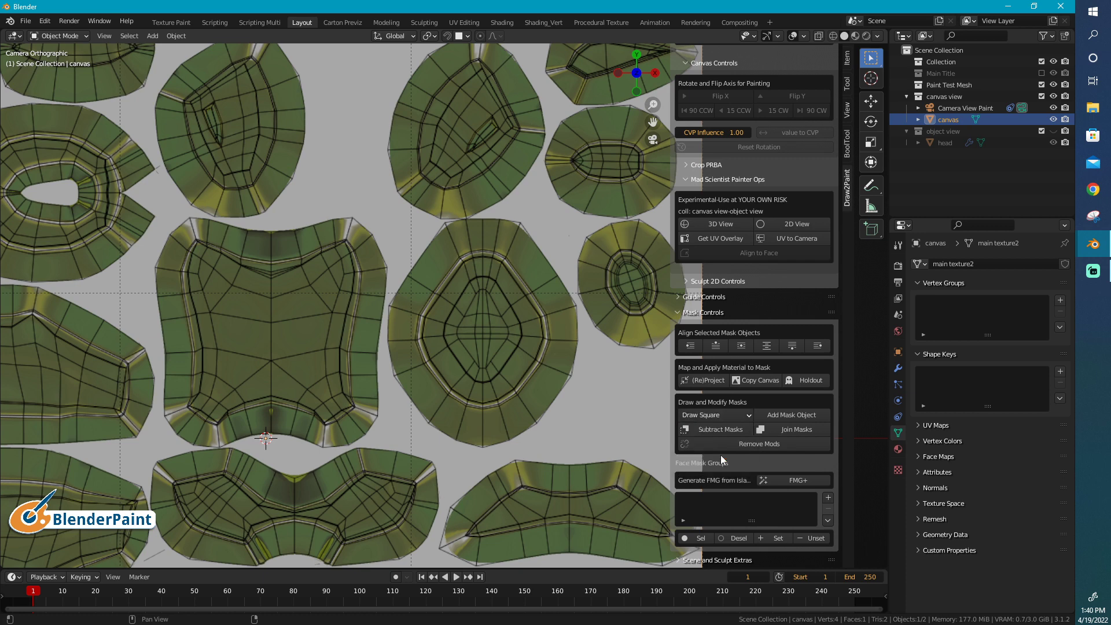
{"action": "left_click", "coordinate": [785, 414]}
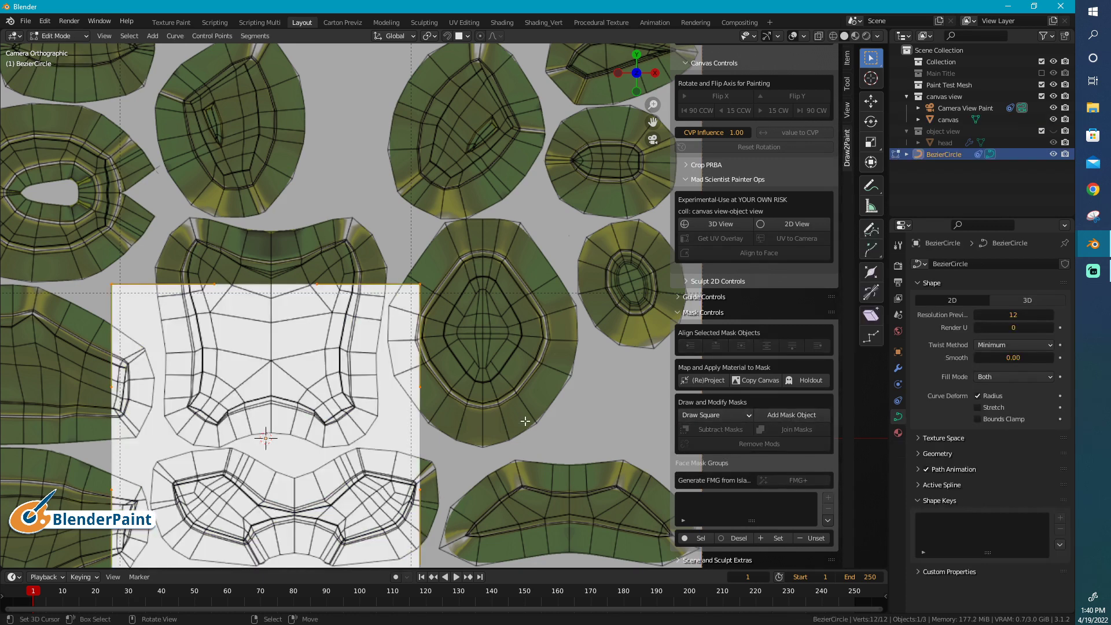
Step: Move the square mask over the large oval UV island, scale it to about 0.246, and center it there
{"action": "key", "text": "g"}
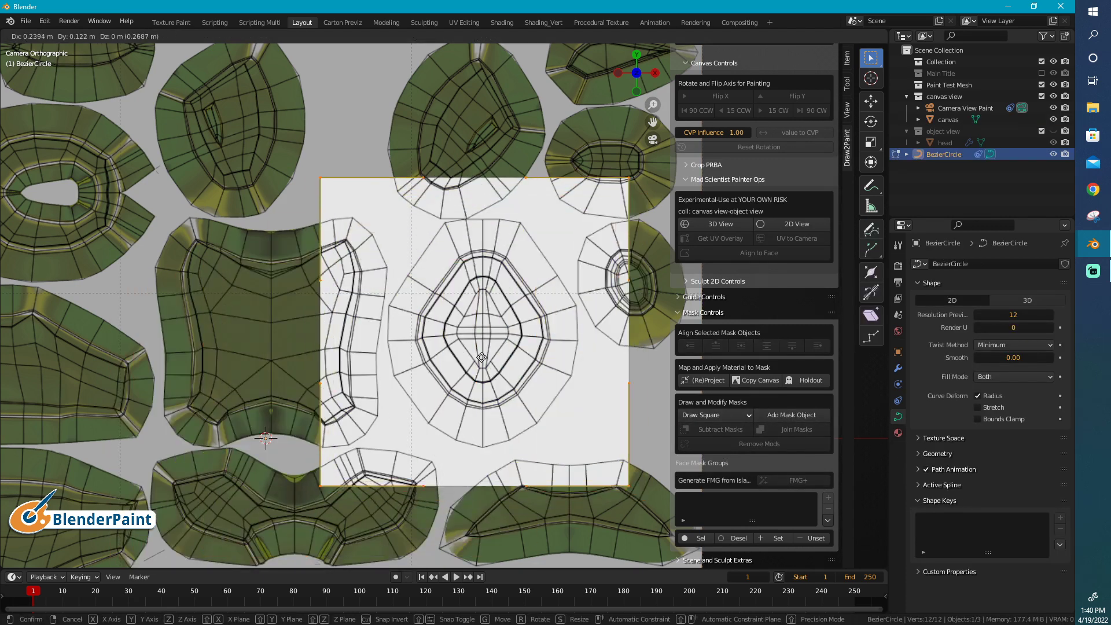
{"action": "left_click", "coordinate": [485, 368]}
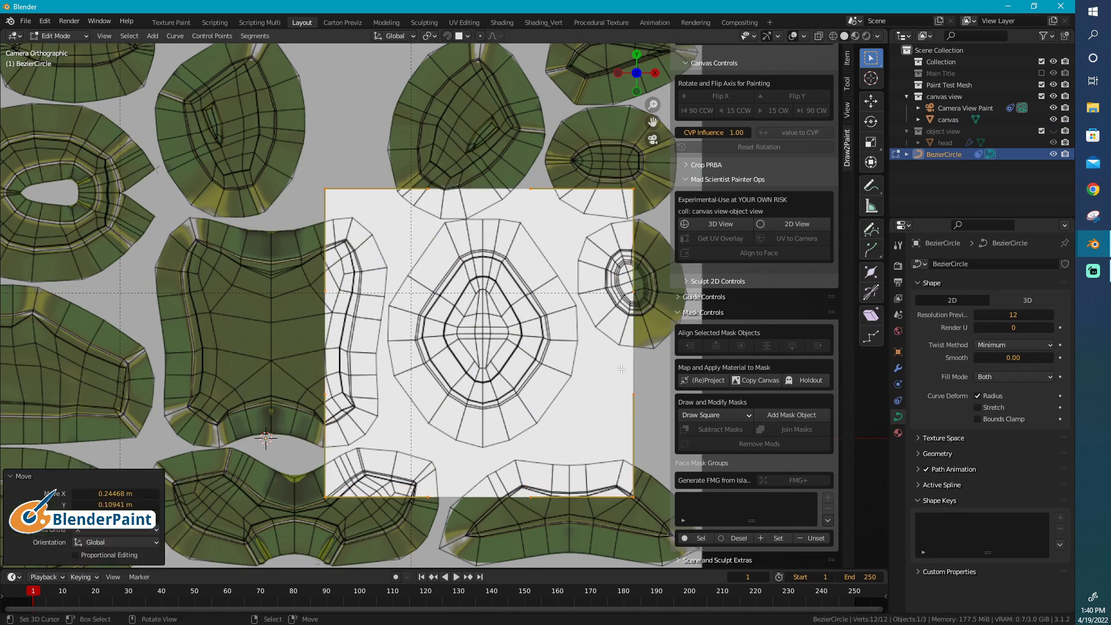
{"action": "key", "text": "s"}
{"action": "left_click", "coordinate": [515, 347]}
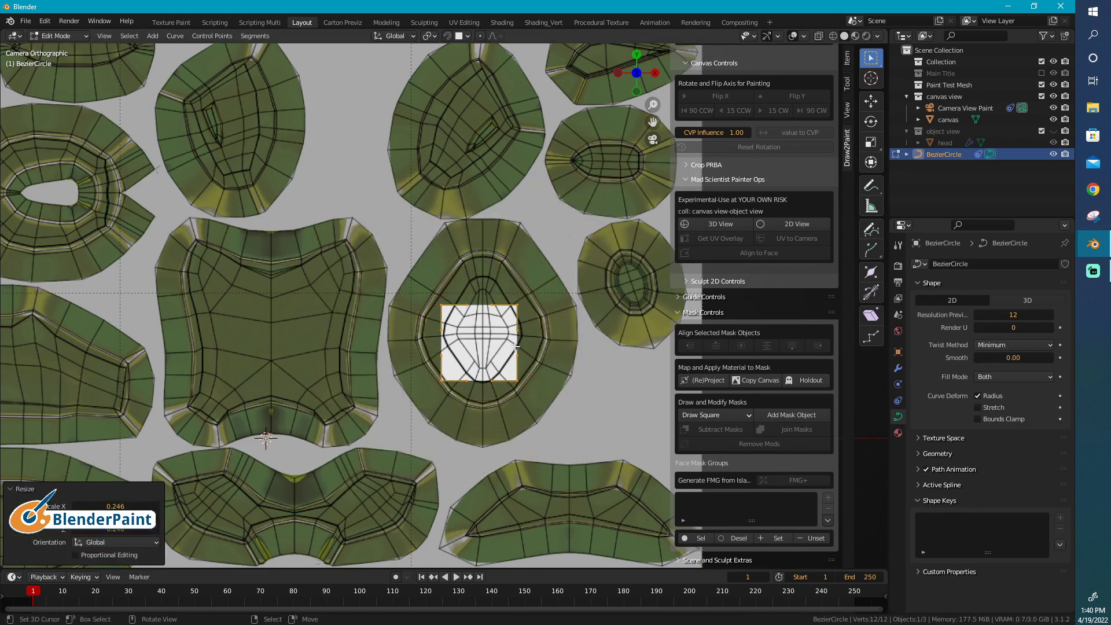
{"action": "key", "text": "g"}
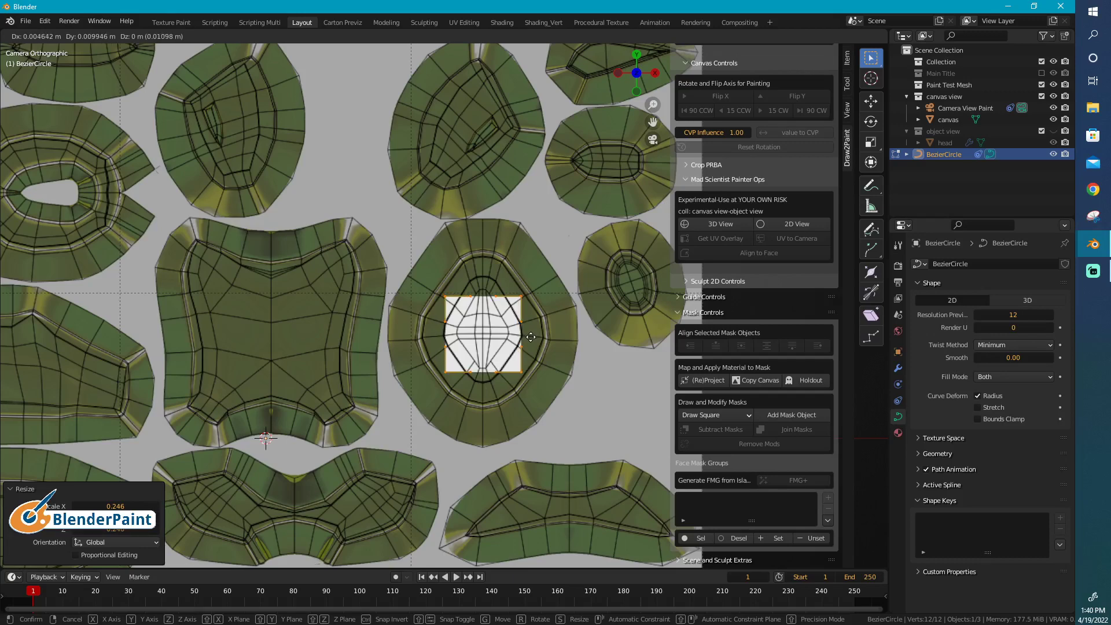
{"action": "left_click", "coordinate": [530, 336]}
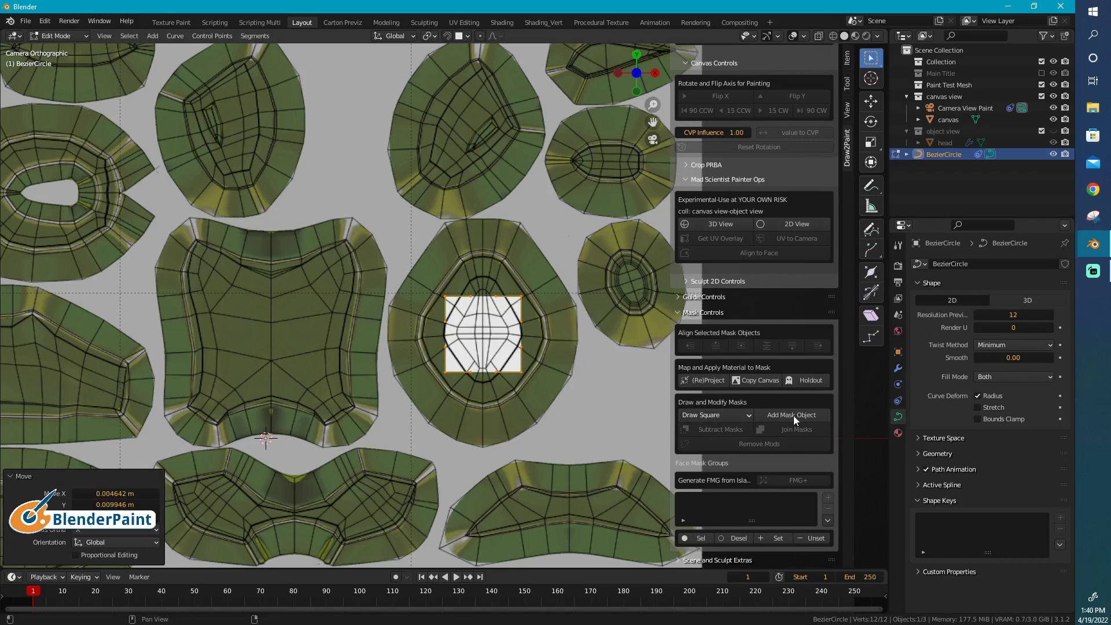
Step: Copy and project the canvas material onto the square mask, then paint it solid orange with the TexDraw brush
{"action": "left_click", "coordinate": [751, 378]}
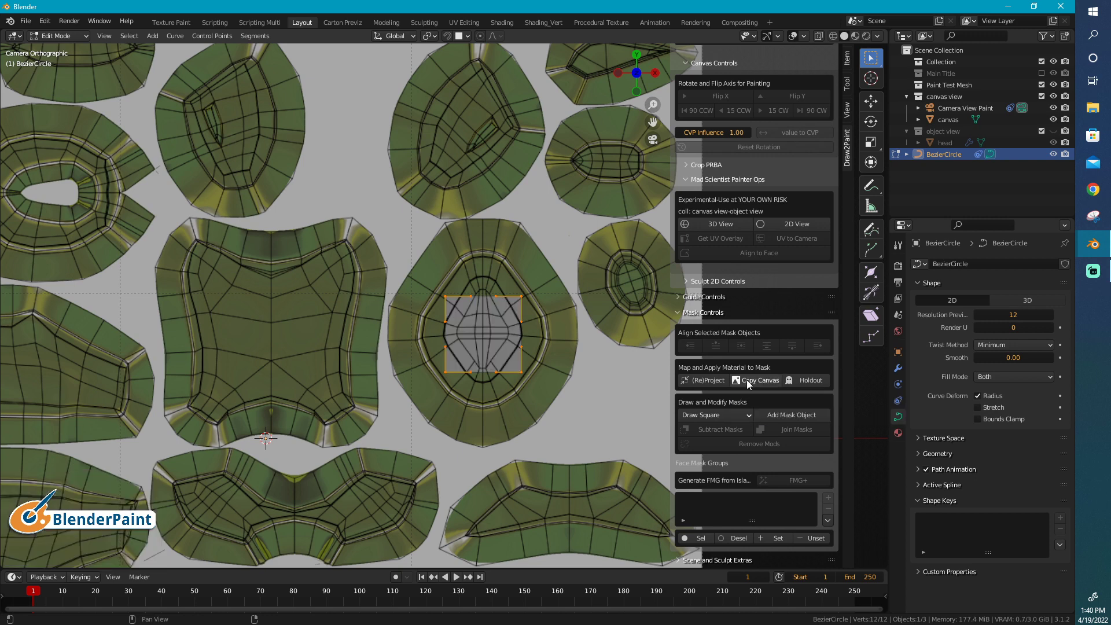
{"action": "left_click", "coordinate": [704, 381]}
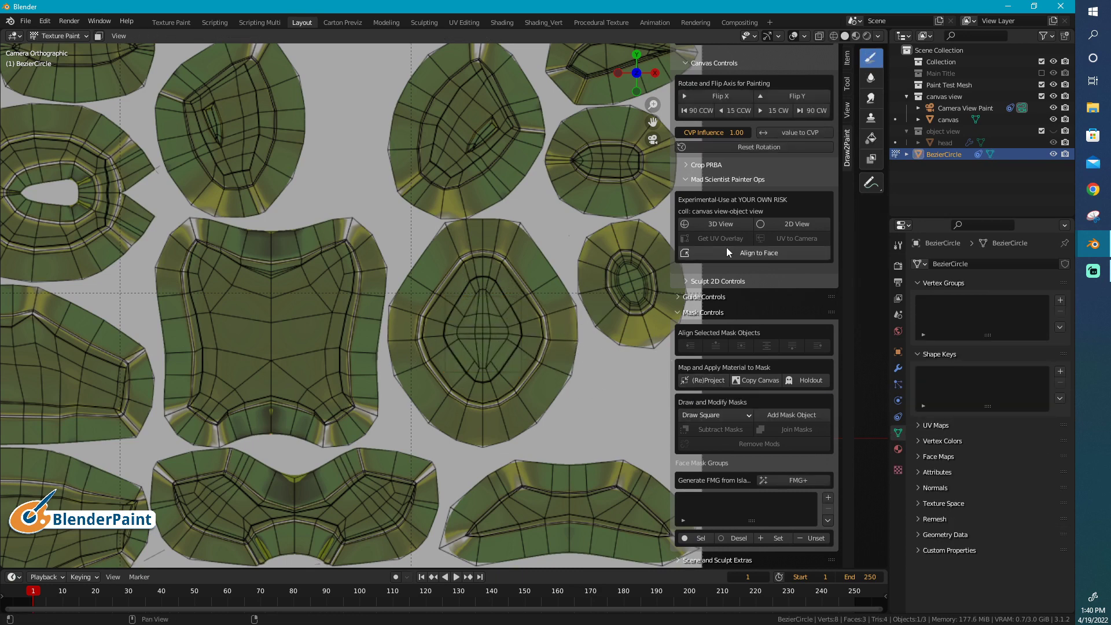
{"action": "left_click", "coordinate": [898, 246]}
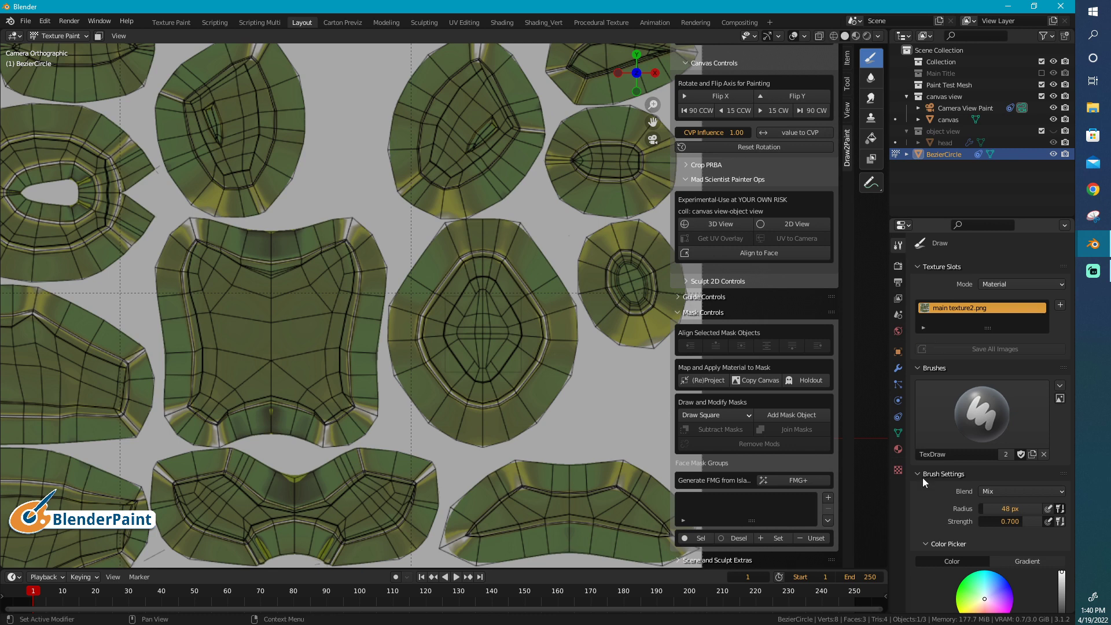
{"action": "scroll", "coordinate": [924, 482], "scroll_direction": "down", "scroll_amount": 7}
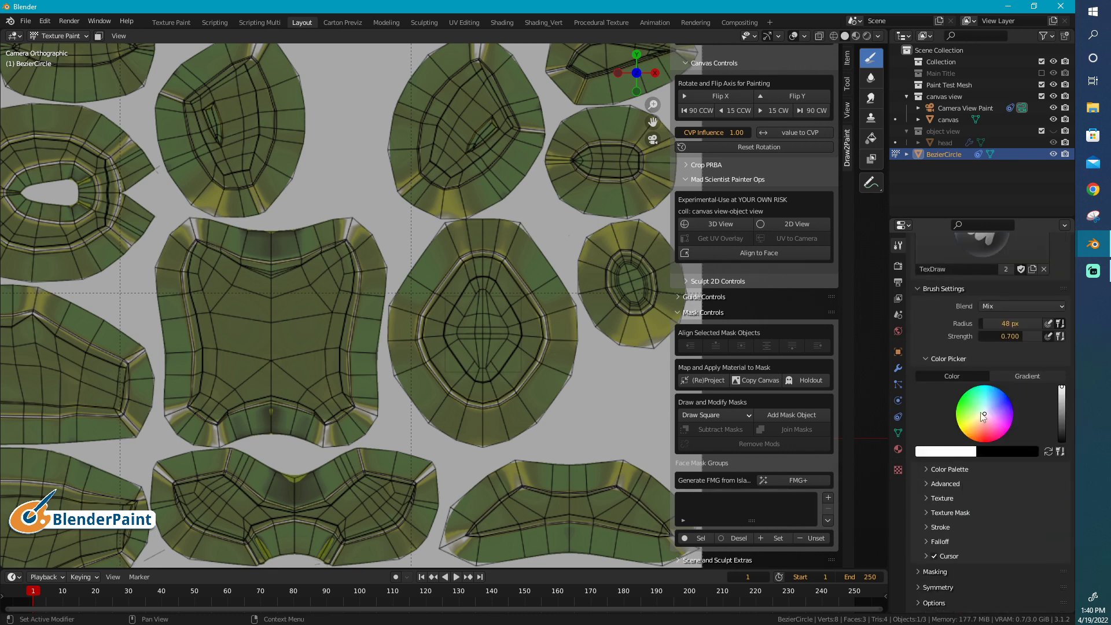
{"action": "left_click_drag", "start_coordinate": [982, 416], "coordinate": [992, 410]}
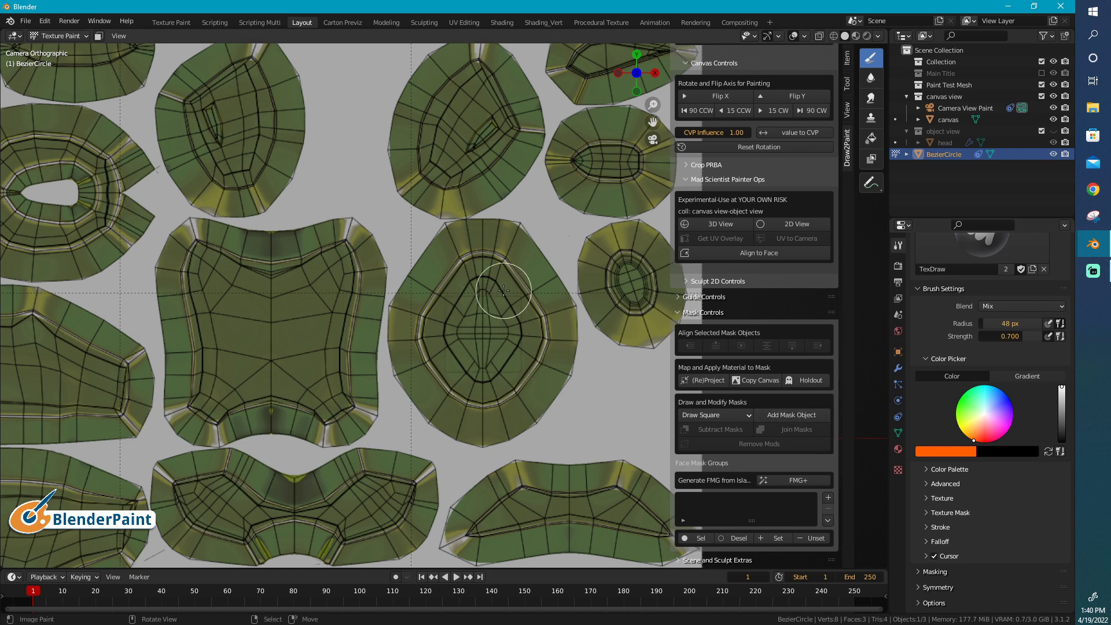
{"action": "mouse_move", "coordinate": [504, 290]}
{"action": "left_mouse_down"}
{"action": "mouse_move", "coordinate": [520, 319]}
{"action": "mouse_move", "coordinate": [427, 367]}
{"action": "mouse_move", "coordinate": [499, 337]}
{"action": "mouse_move", "coordinate": [406, 338]}
{"action": "mouse_move", "coordinate": [476, 312]}
{"action": "left_mouse_up"}
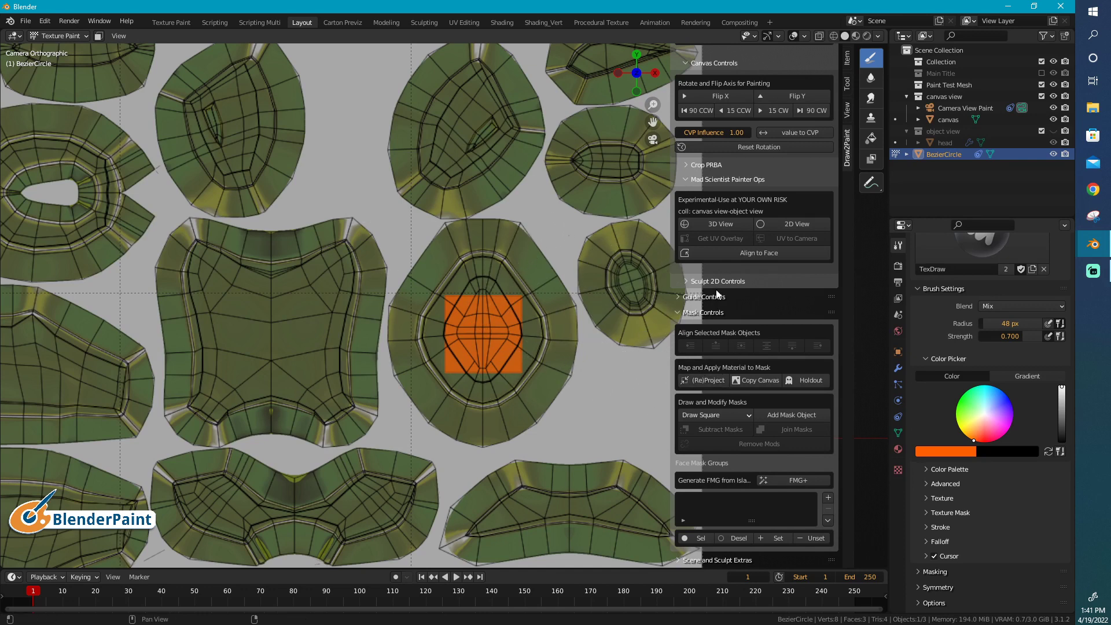
Step: Inspect the painted square on the head in the 3D view, then return to the 2D view
{"action": "left_click", "coordinate": [723, 225]}
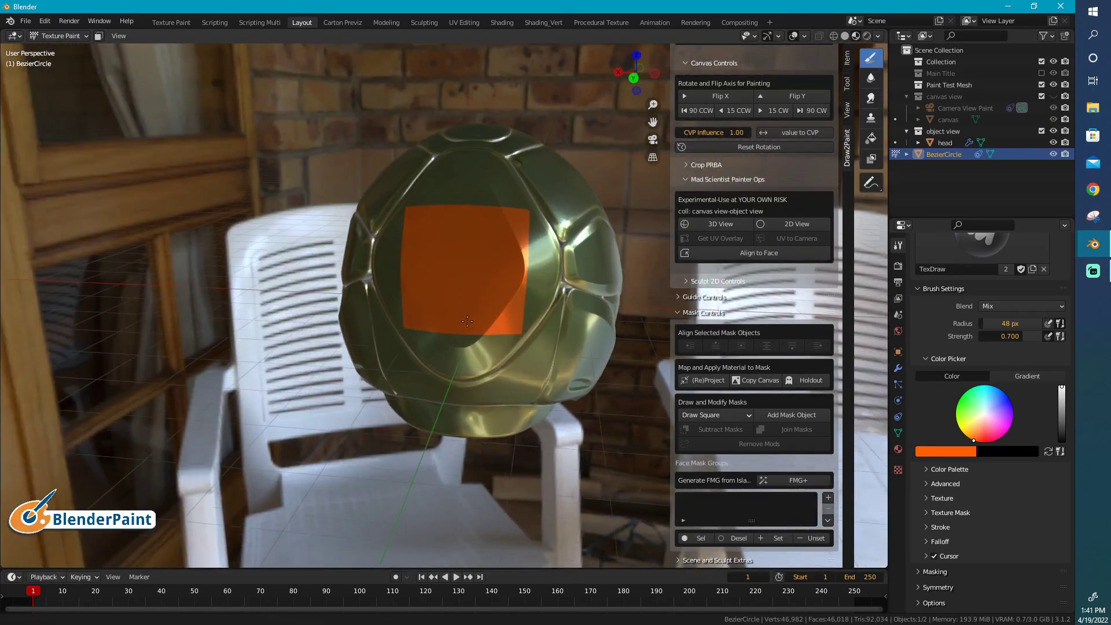
{"action": "mouse_move", "coordinate": [466, 321]}
{"action": "middle_mouse_down", "text": "ctrl"}
{"action": "mouse_move", "coordinate": [497, 289]}
{"action": "mouse_move", "coordinate": [584, 282]}
{"action": "mouse_move", "coordinate": [498, 307]}
{"action": "mouse_move", "coordinate": [540, 310]}
{"action": "mouse_move", "coordinate": [482, 320]}
{"action": "mouse_move", "coordinate": [555, 311]}
{"action": "mouse_move", "coordinate": [552, 299]}
{"action": "mouse_move", "coordinate": [562, 297]}
{"action": "mouse_move", "coordinate": [371, 370]}
{"action": "mouse_move", "coordinate": [419, 394]}
{"action": "mouse_move", "coordinate": [694, 347]}
{"action": "middle_mouse_up", "text": "ctrl"}
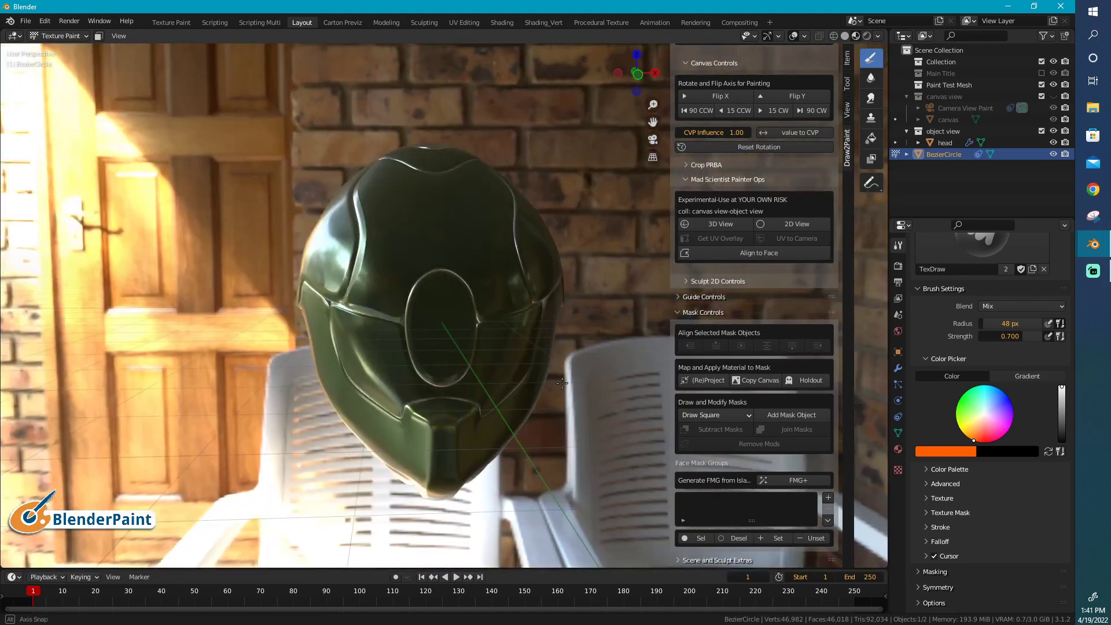
{"action": "left_click", "coordinate": [796, 225]}
{"action": "middle_click_drag", "start_coordinate": [561, 370], "coordinate": [598, 319], "text": "shift"}
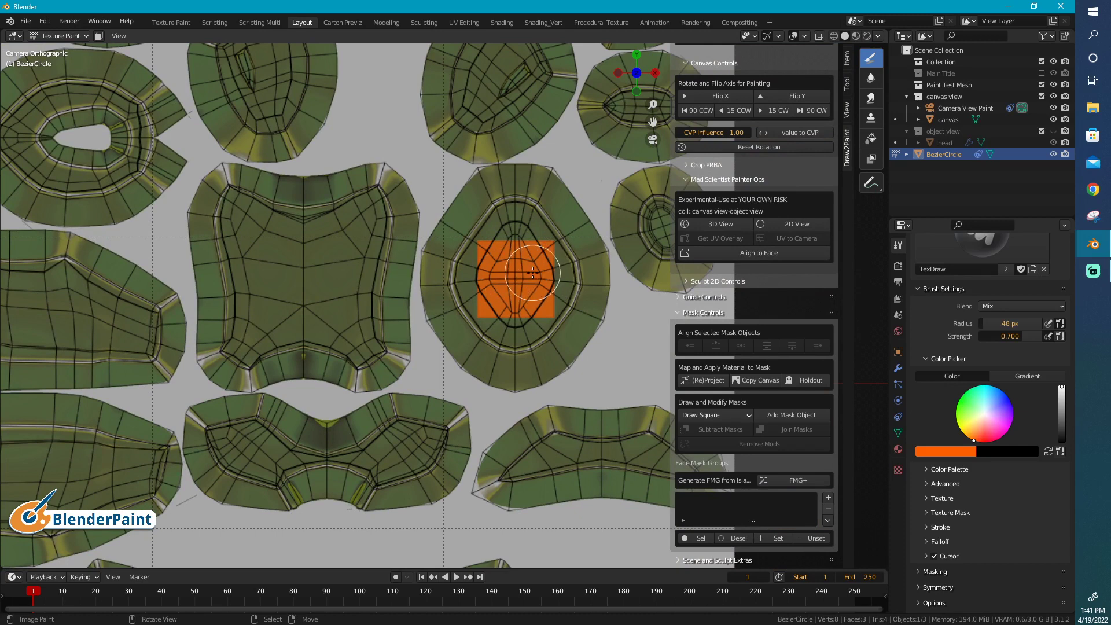
{"action": "right_click", "coordinate": [525, 272]}
{"action": "key", "text": "ctrl+Tab"}
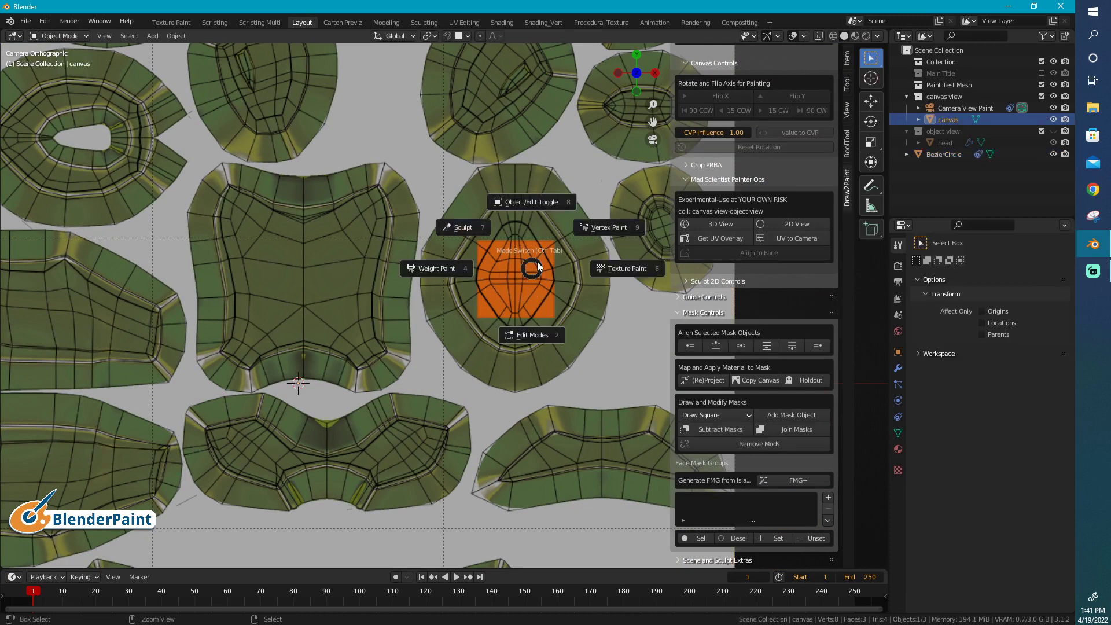
{"action": "left_click", "coordinate": [534, 207]}
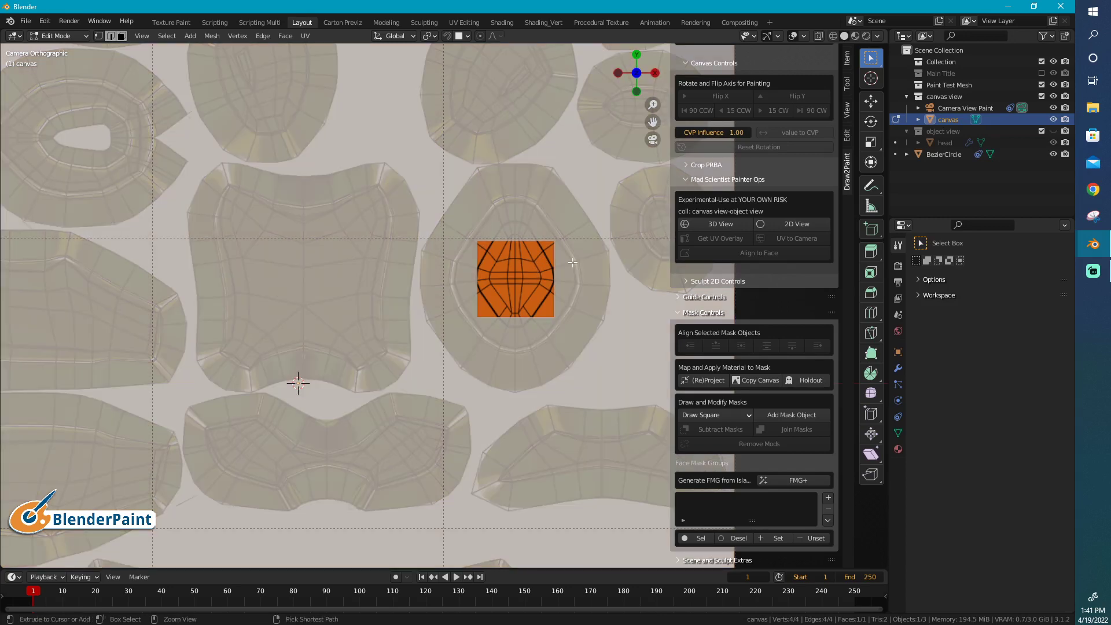
{"action": "key", "text": "ctrl+Tab"}
{"action": "key", "text": "Tab"}
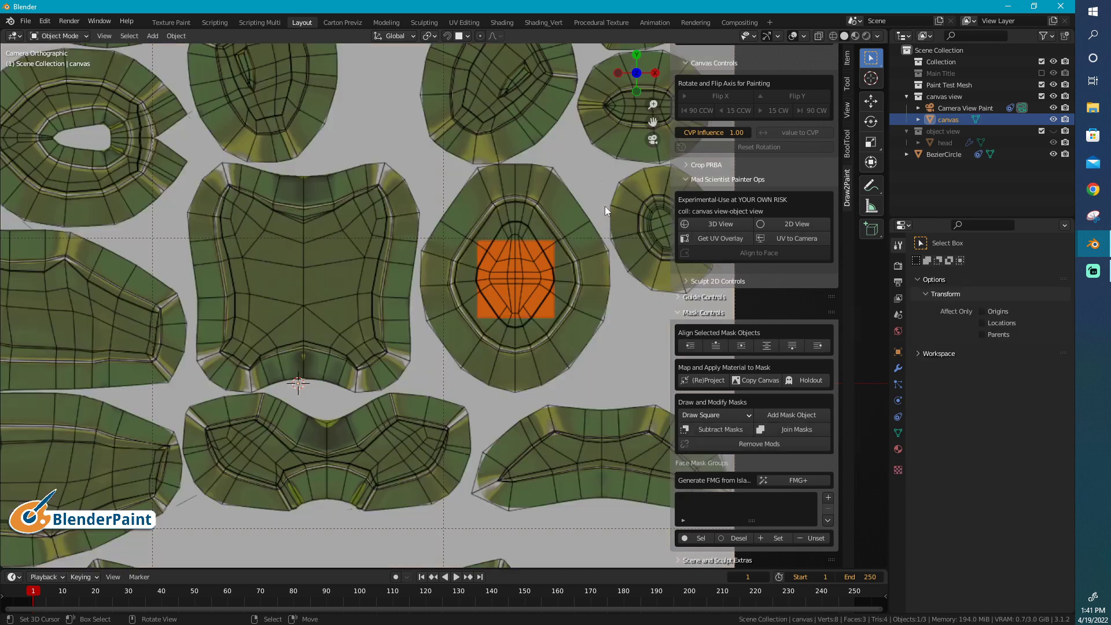
{"action": "key", "text": "ctrl+Tab"}
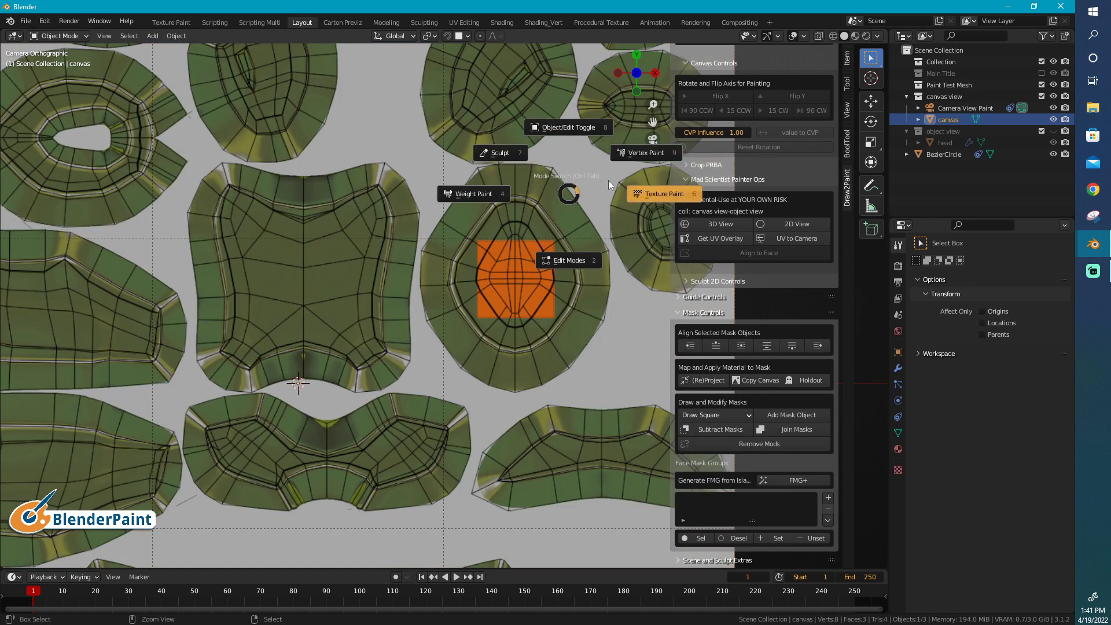
{"action": "left_click", "coordinate": [659, 191]}
{"action": "key", "text": "alt+q"}
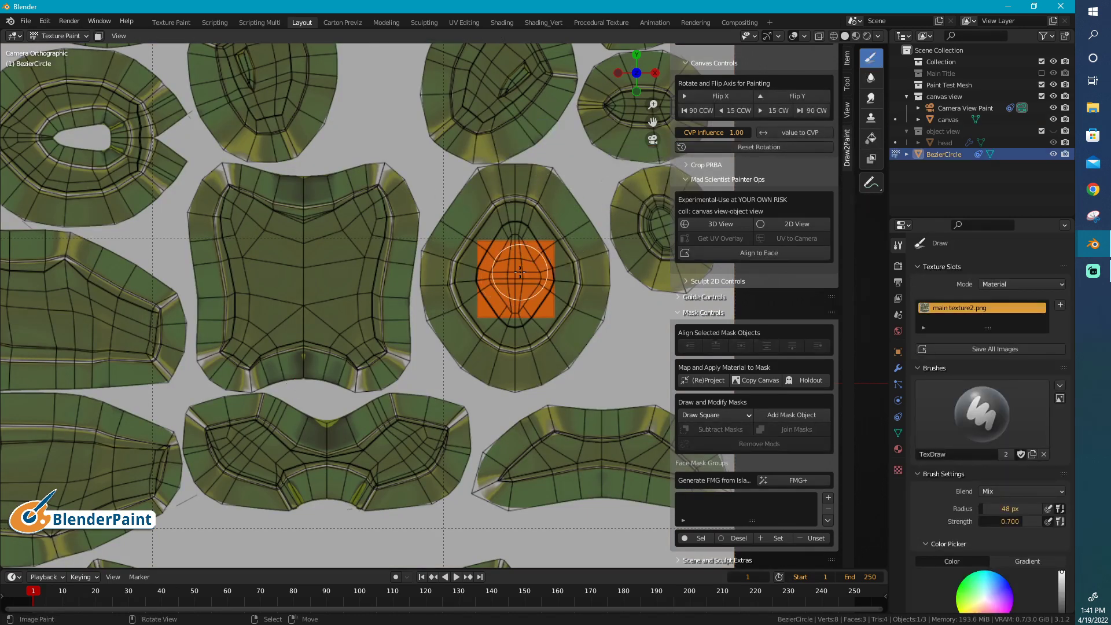
Step: Leave Texture Paint for Object Mode and move the square mask onto the small oval UV island beside the large one
{"action": "key", "text": "ctrl+Tab"}
{"action": "left_click", "coordinate": [527, 232]}
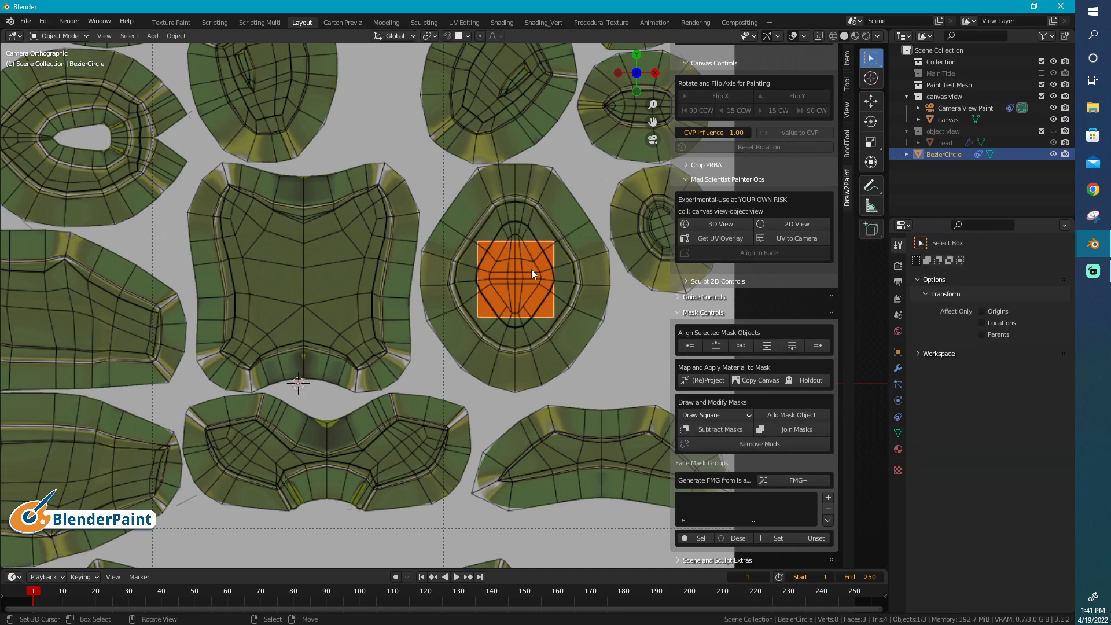
{"action": "scroll", "coordinate": [521, 277], "scroll_direction": "down", "scroll_amount": 3}
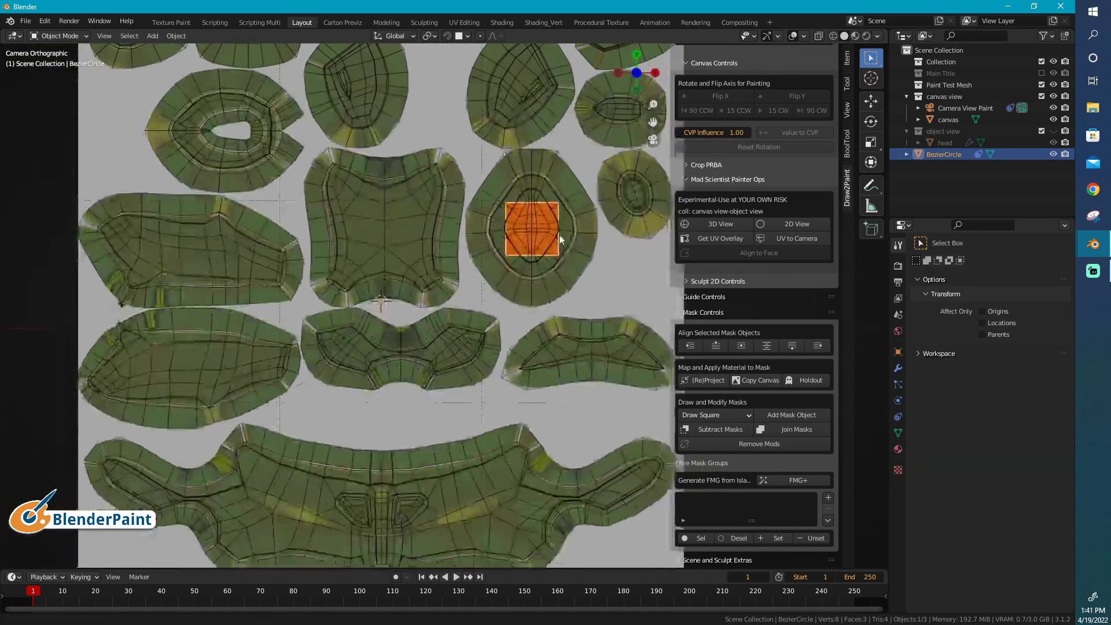
{"action": "middle_click_drag", "start_coordinate": [560, 239], "coordinate": [415, 359], "text": "shift"}
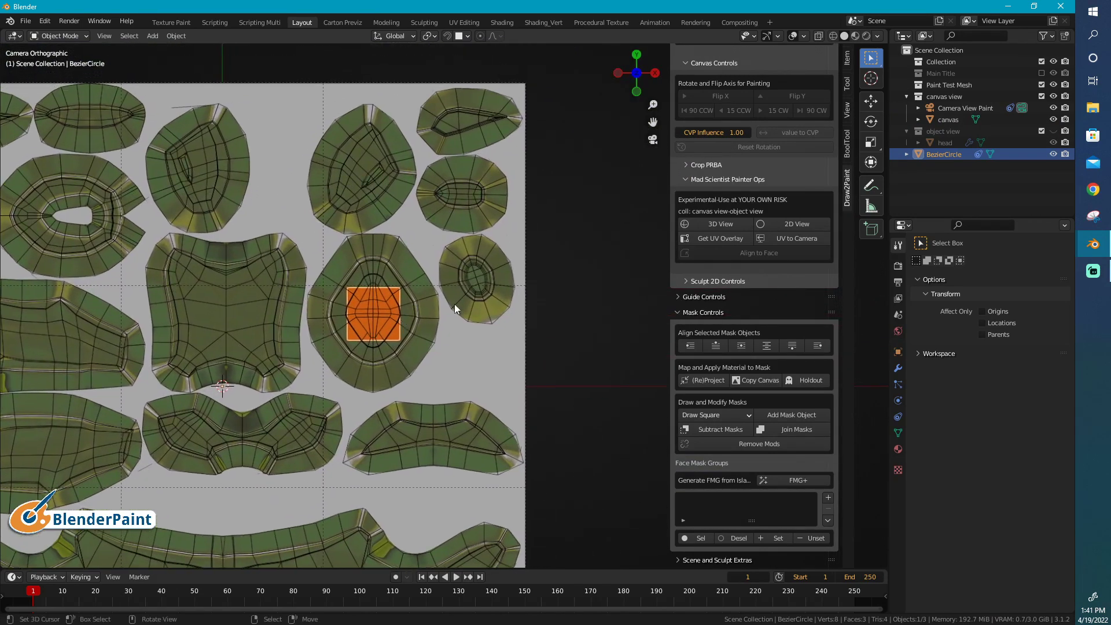
{"action": "scroll", "coordinate": [456, 304], "scroll_direction": "up", "scroll_amount": 3}
{"action": "scroll", "coordinate": [458, 304], "scroll_direction": "up", "scroll_amount": 1}
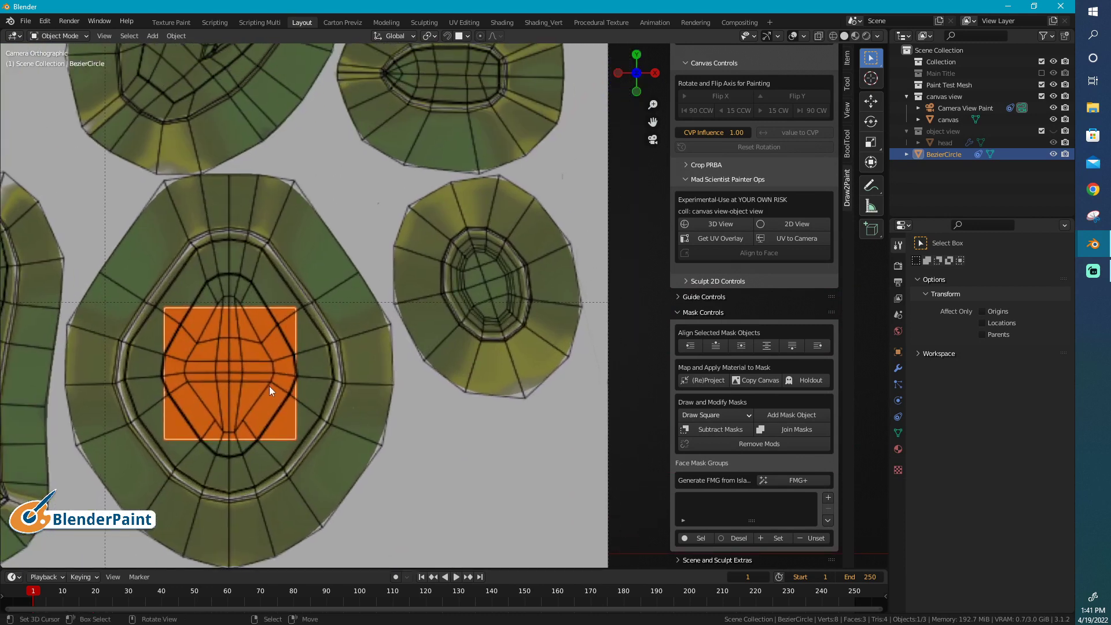
{"action": "key", "text": "shift+d"}
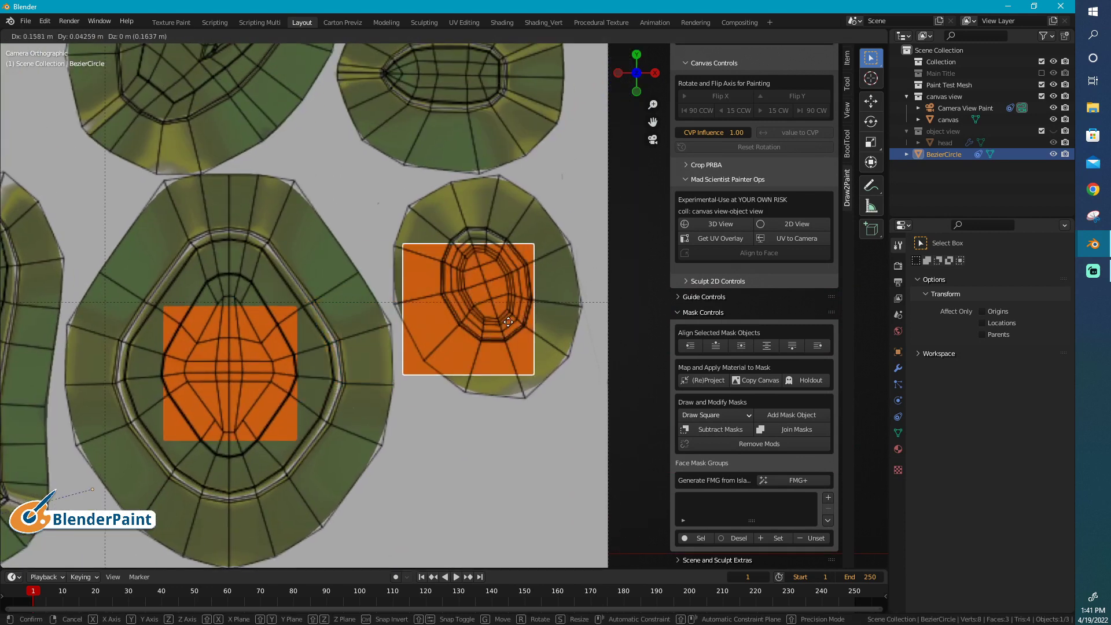
{"action": "left_click", "coordinate": [554, 303]}
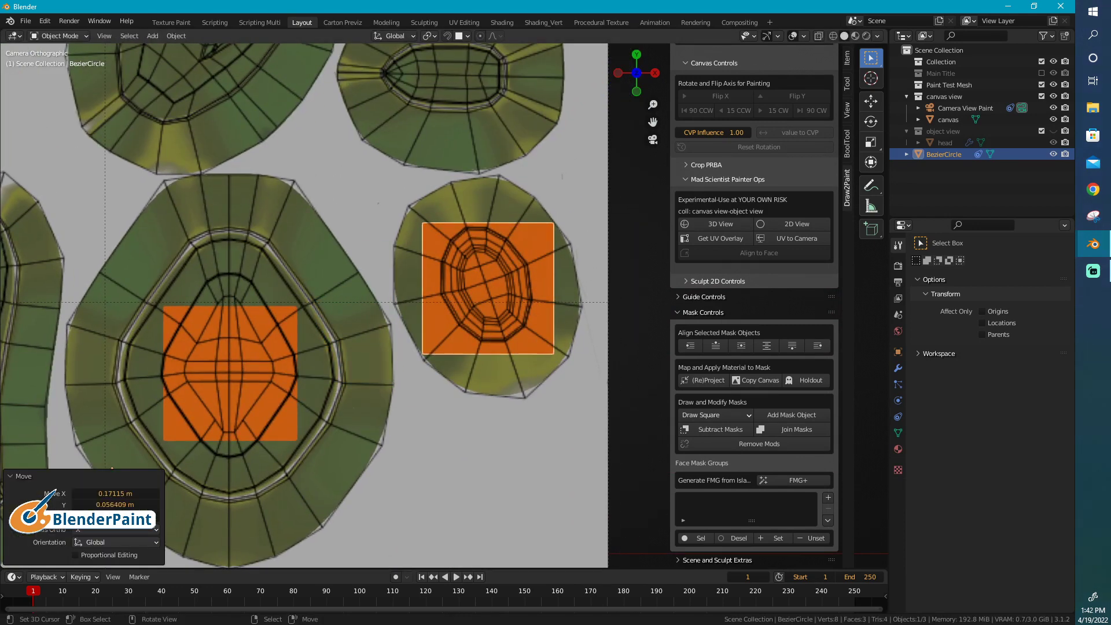
Step: Try rotating the square mask, cancel the rotation, and recenter the mask with Recenter Guide
{"action": "key", "text": "r"}
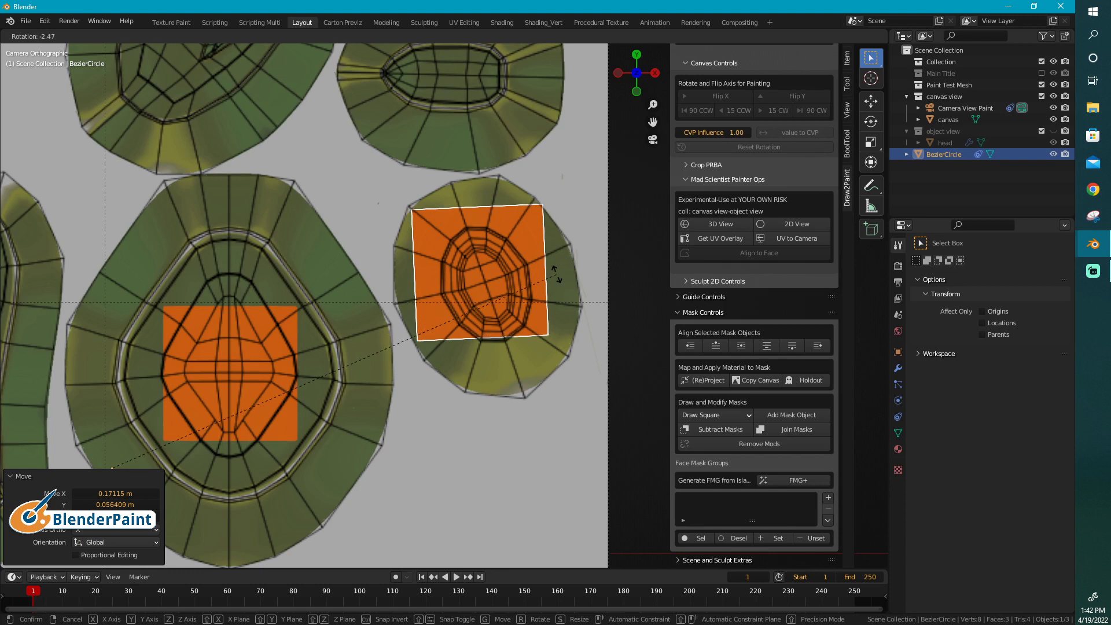
{"action": "right_click", "coordinate": [555, 270]}
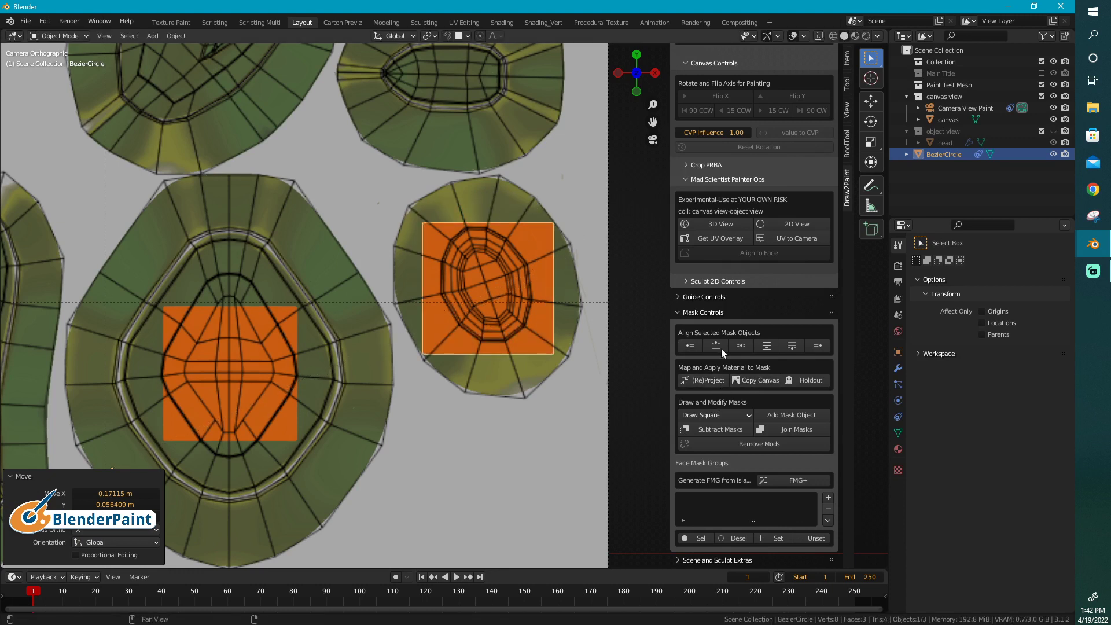
{"action": "left_click", "coordinate": [676, 296]}
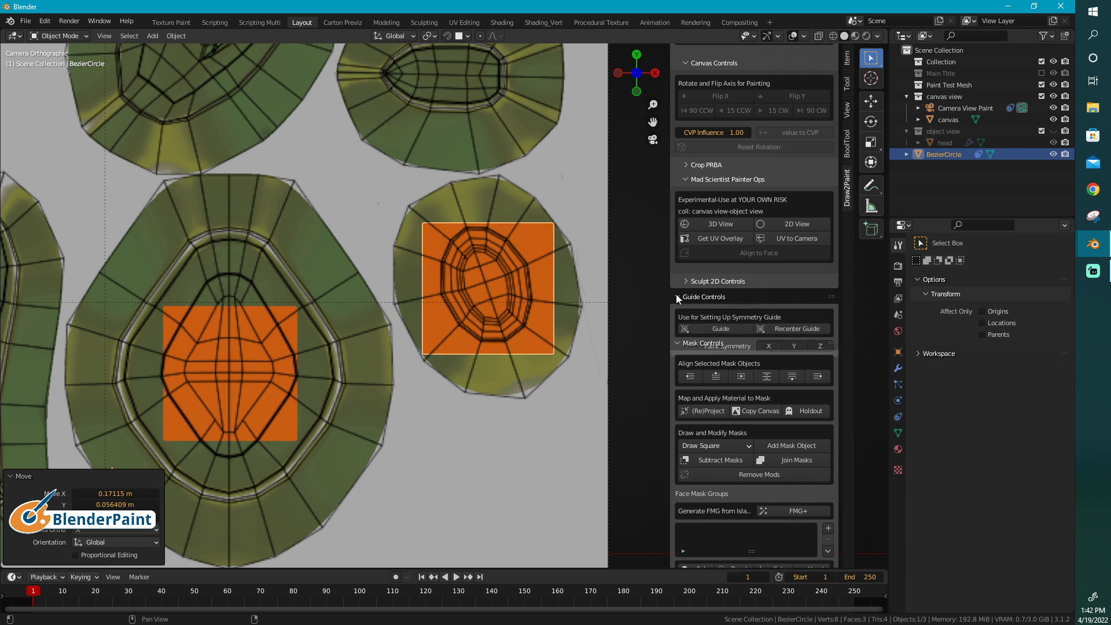
{"action": "left_click", "coordinate": [806, 328]}
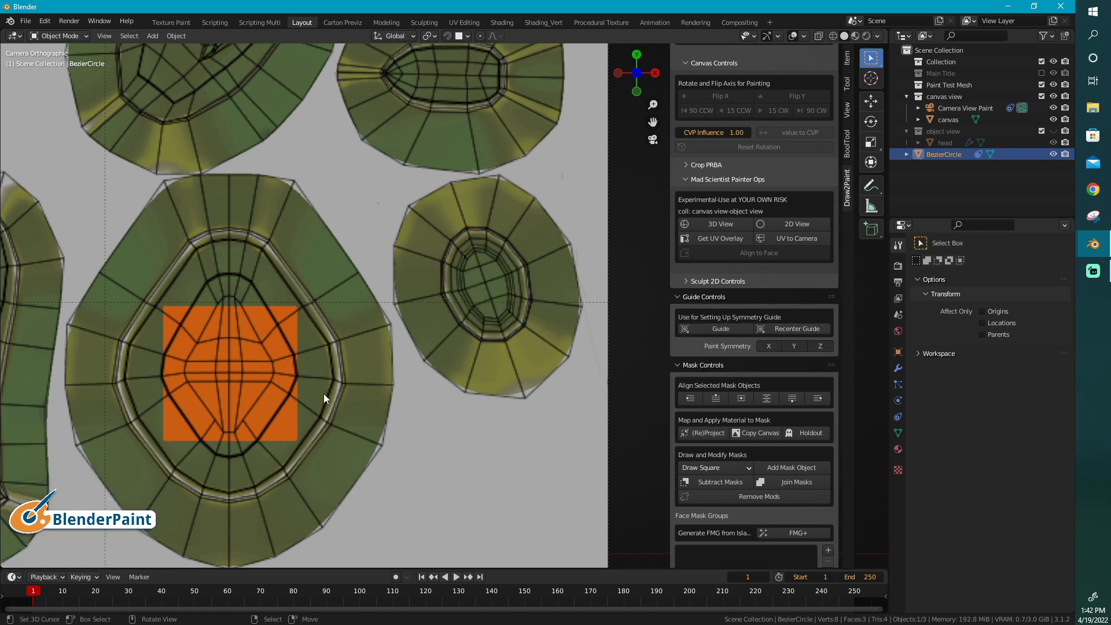
Step: Move the recentered mask back onto the small oval UV island and rotate it to match the island's tilt
{"action": "key", "text": "shift+d"}
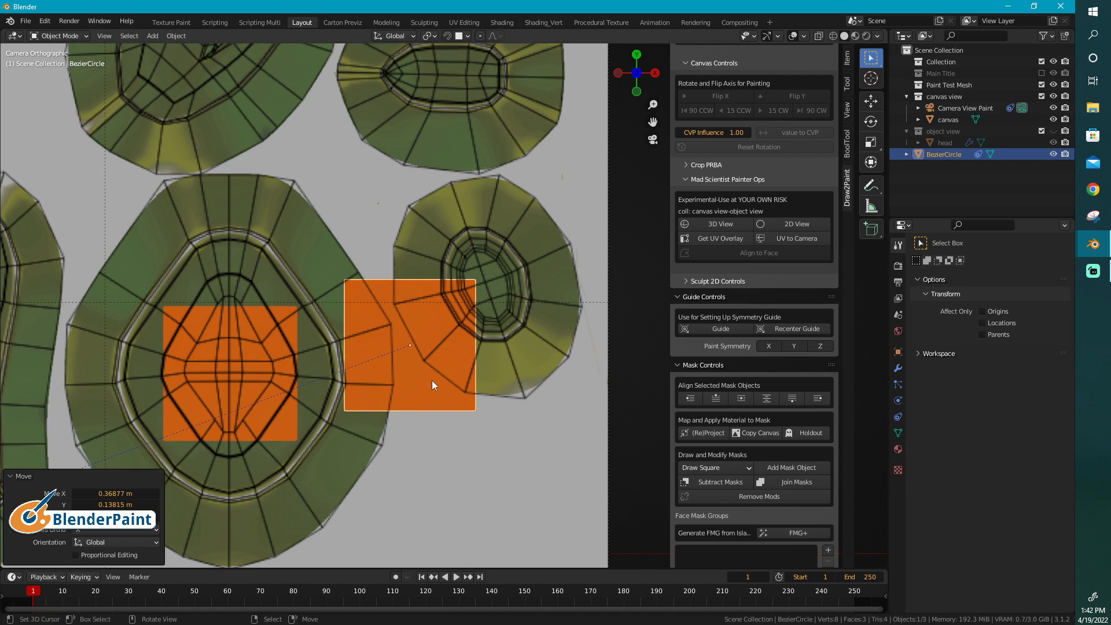
{"action": "left_click", "coordinate": [508, 320]}
{"action": "key", "text": "r"}
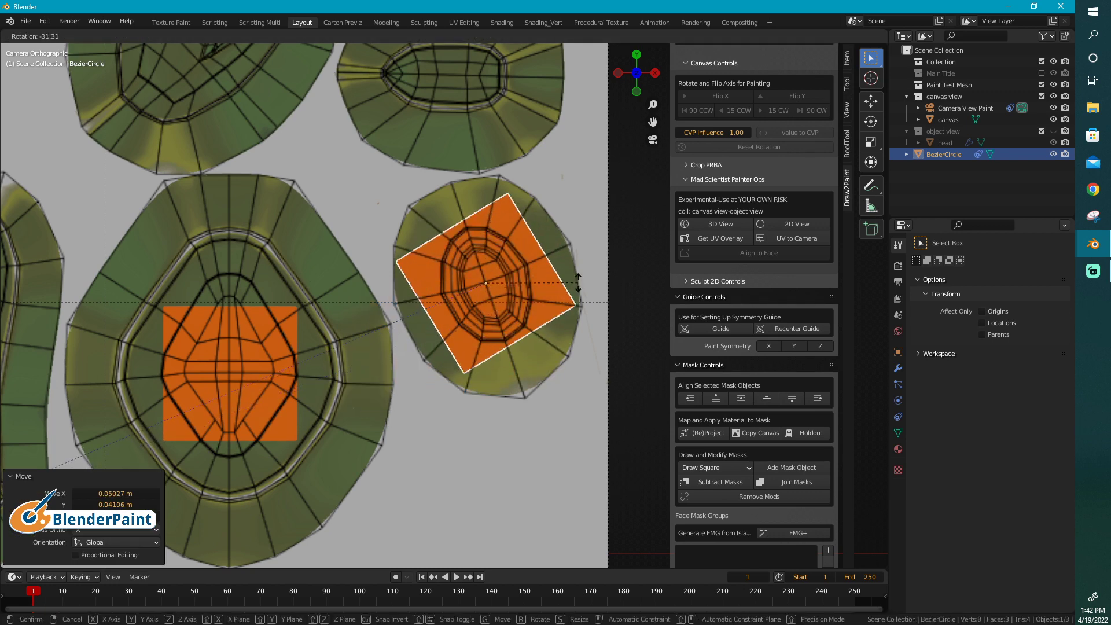
{"action": "left_click", "coordinate": [576, 302]}
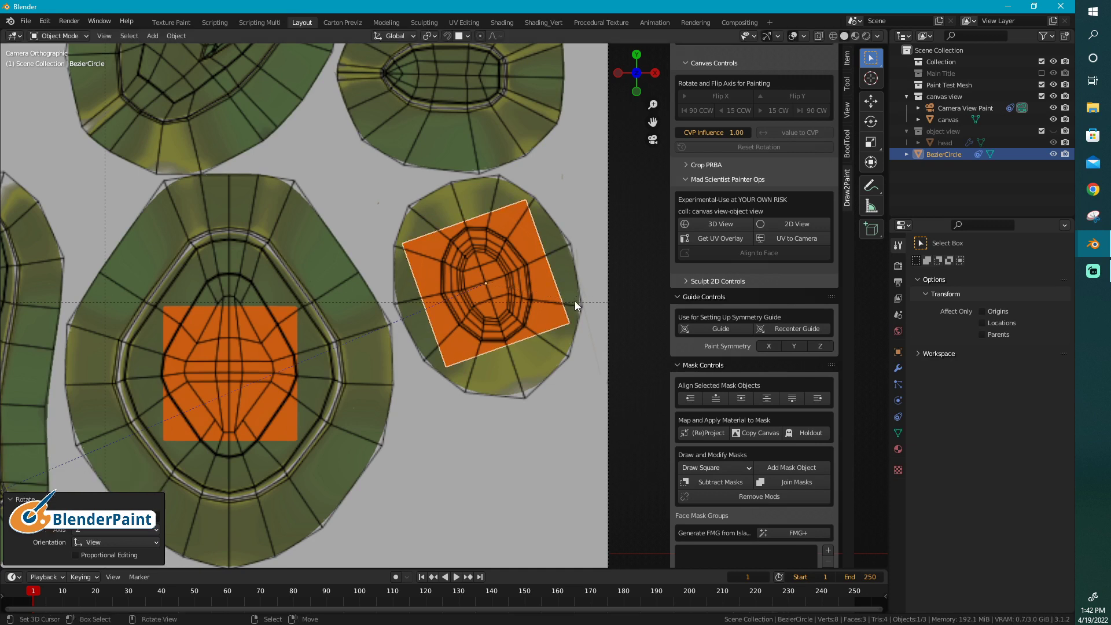
Step: Scale the mask to 0.156 at the small island's center, reproject its material, and paint it orange in Texture Paint mode
{"action": "key", "text": "s"}
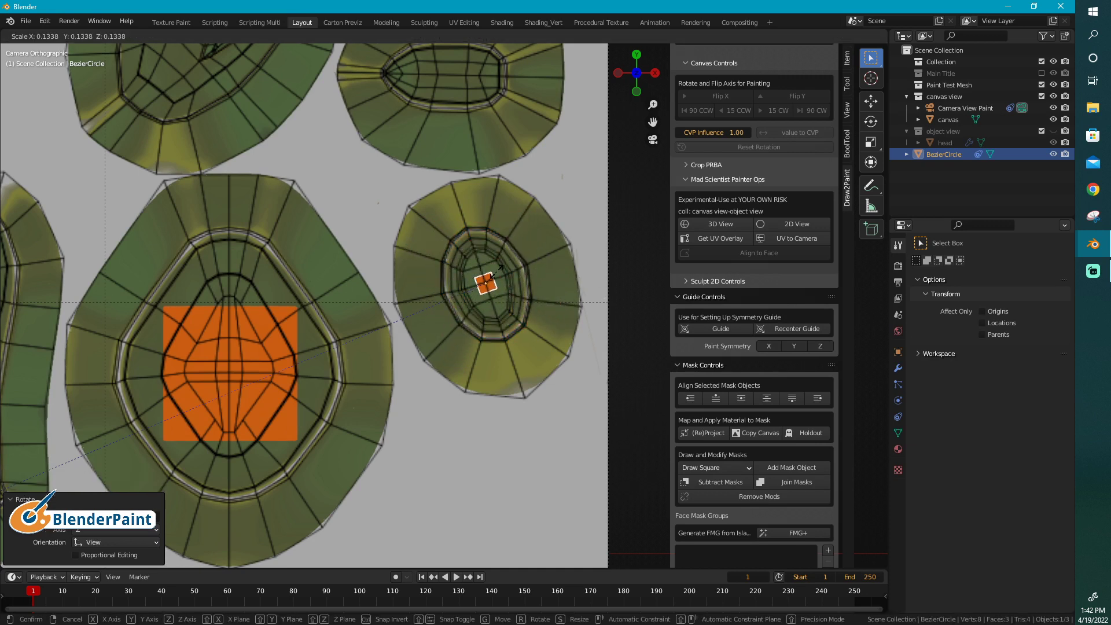
{"action": "left_click", "coordinate": [502, 268]}
{"action": "key", "text": "g"}
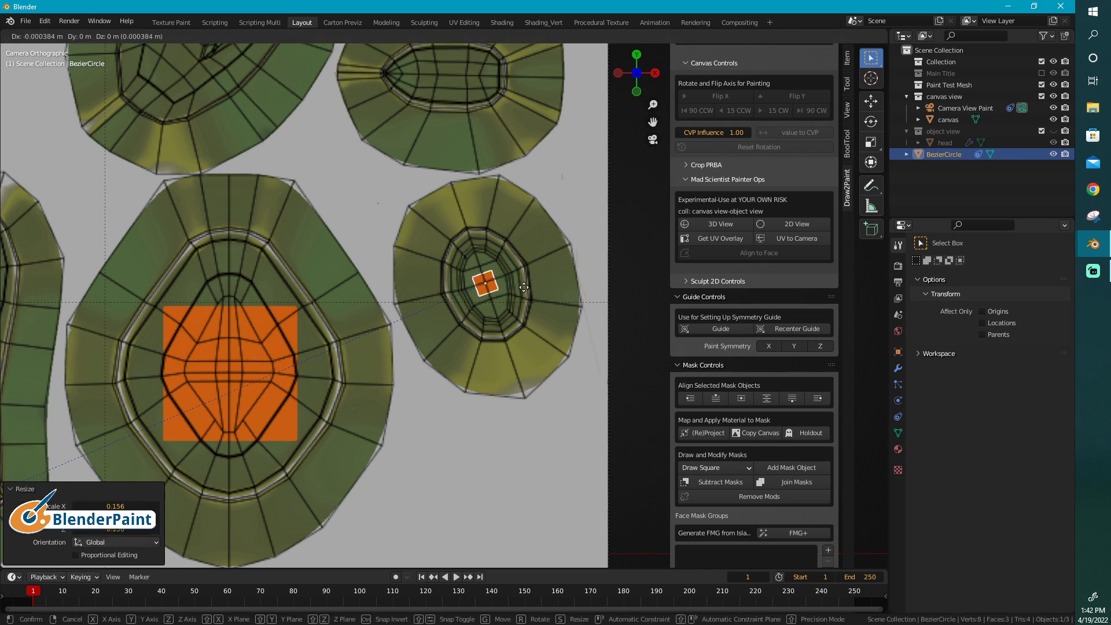
{"action": "left_click", "coordinate": [523, 288]}
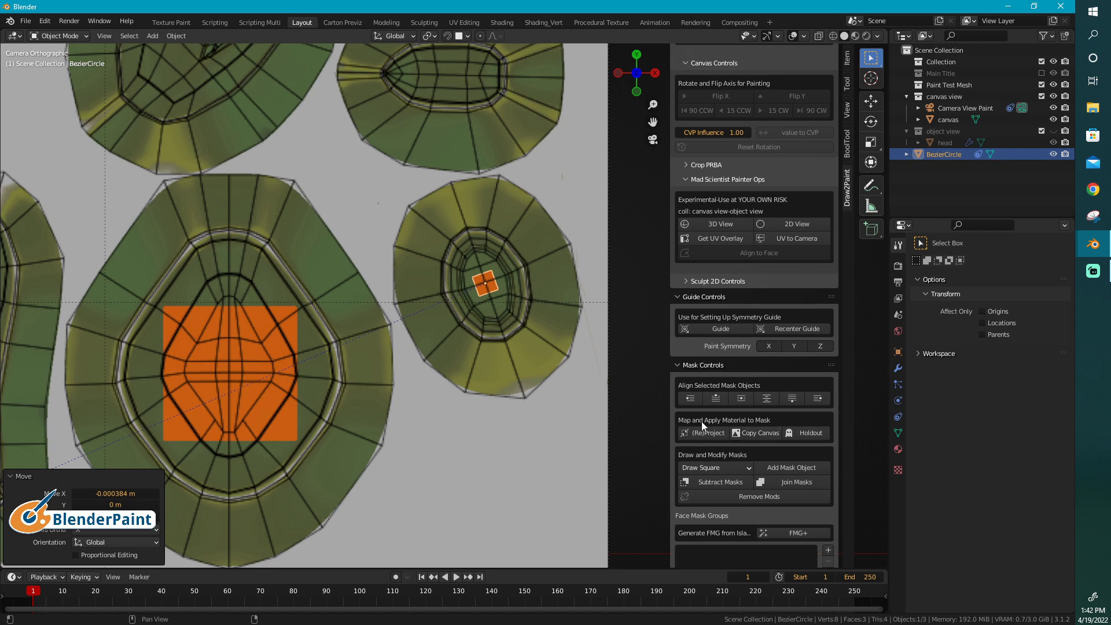
{"action": "left_click", "coordinate": [721, 435]}
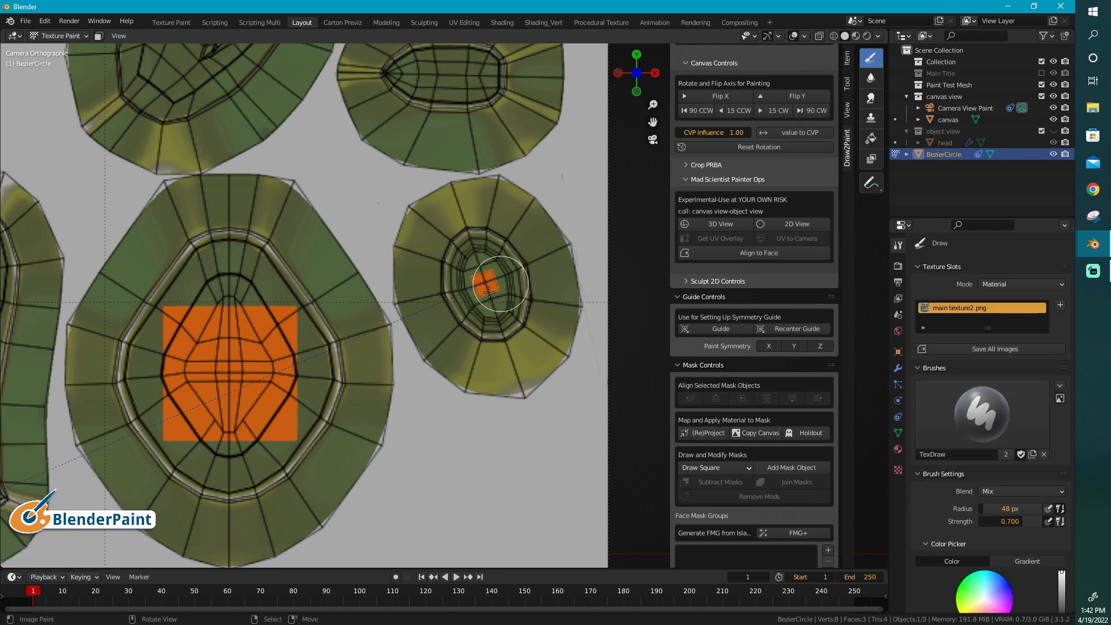
Step: Switch to the 3D view, turn off Scene World lighting, and inspect the orange squares on the head
{"action": "left_click", "coordinate": [720, 224]}
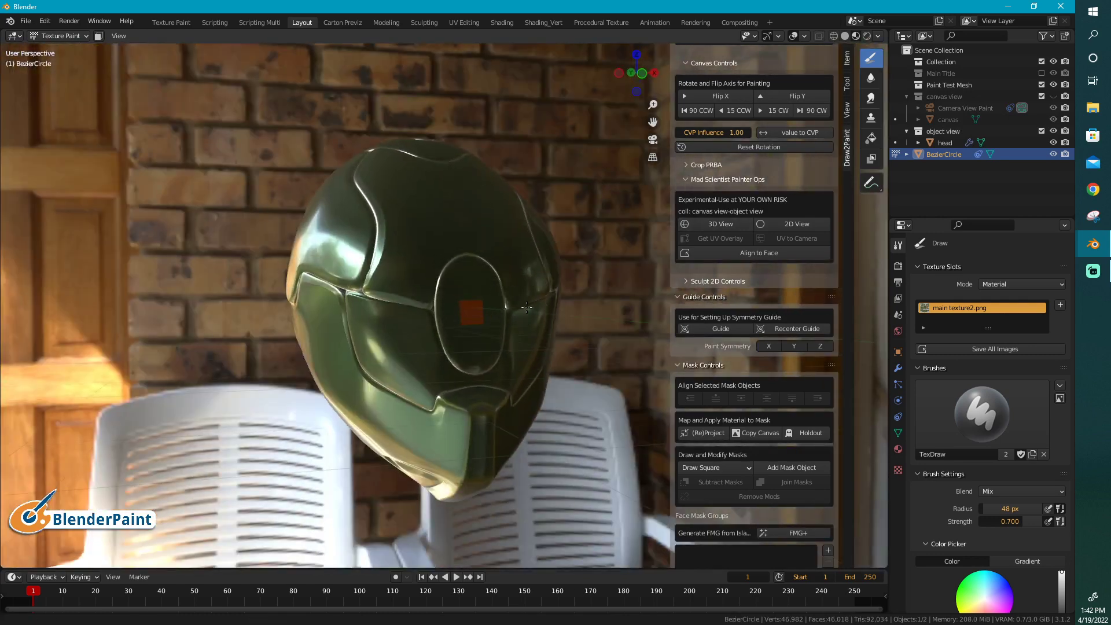
{"action": "middle_click_drag", "start_coordinate": [526, 307], "coordinate": [508, 276]}
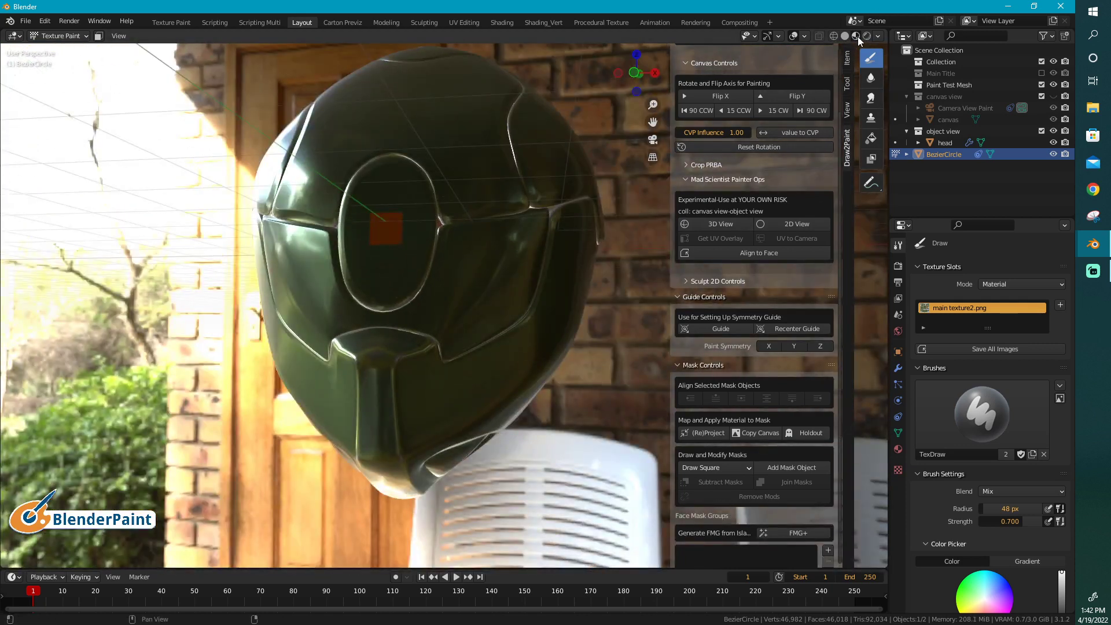
{"action": "left_click", "coordinate": [877, 36]}
{"action": "left_click", "coordinate": [821, 107]}
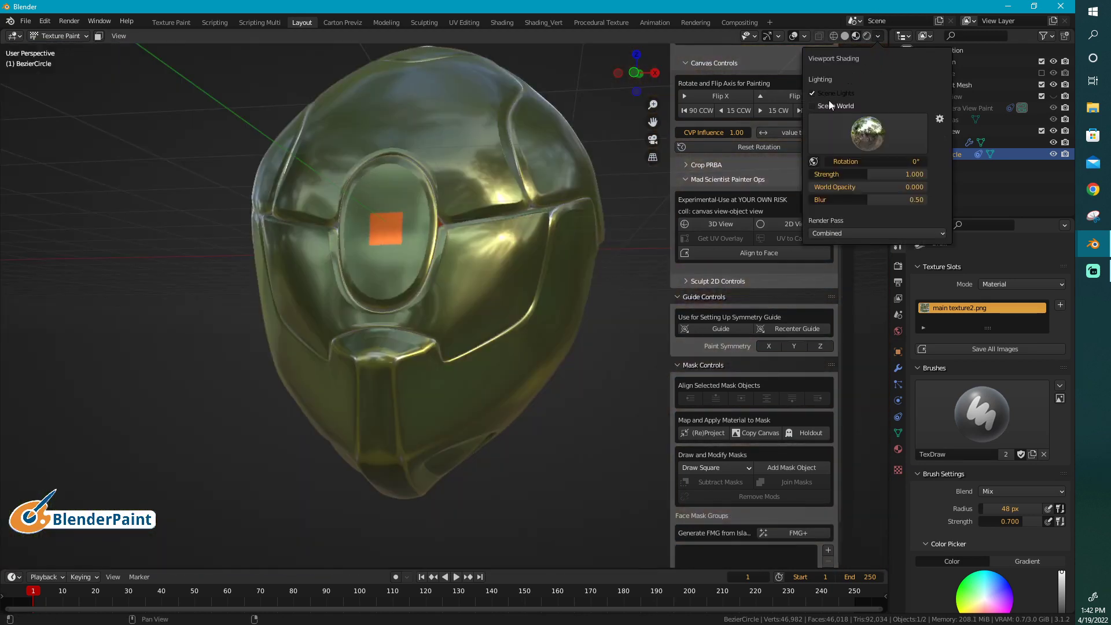
{"action": "mouse_move", "coordinate": [487, 317]}
{"action": "middle_mouse_down"}
{"action": "mouse_move", "coordinate": [382, 323]}
{"action": "mouse_move", "coordinate": [484, 328]}
{"action": "mouse_move", "coordinate": [496, 311]}
{"action": "mouse_move", "coordinate": [460, 308]}
{"action": "mouse_move", "coordinate": [507, 264]}
{"action": "middle_mouse_up"}
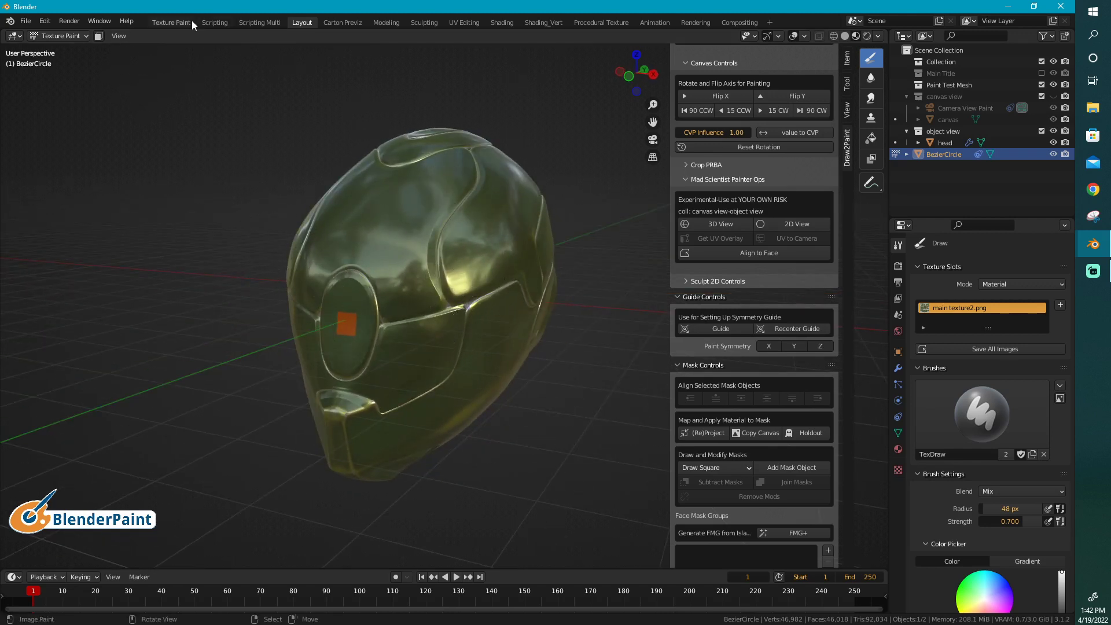
Step: Switch to the Texture Paint workspace and display main texture2.png in the lower image editor
{"action": "left_click", "coordinate": [171, 22]}
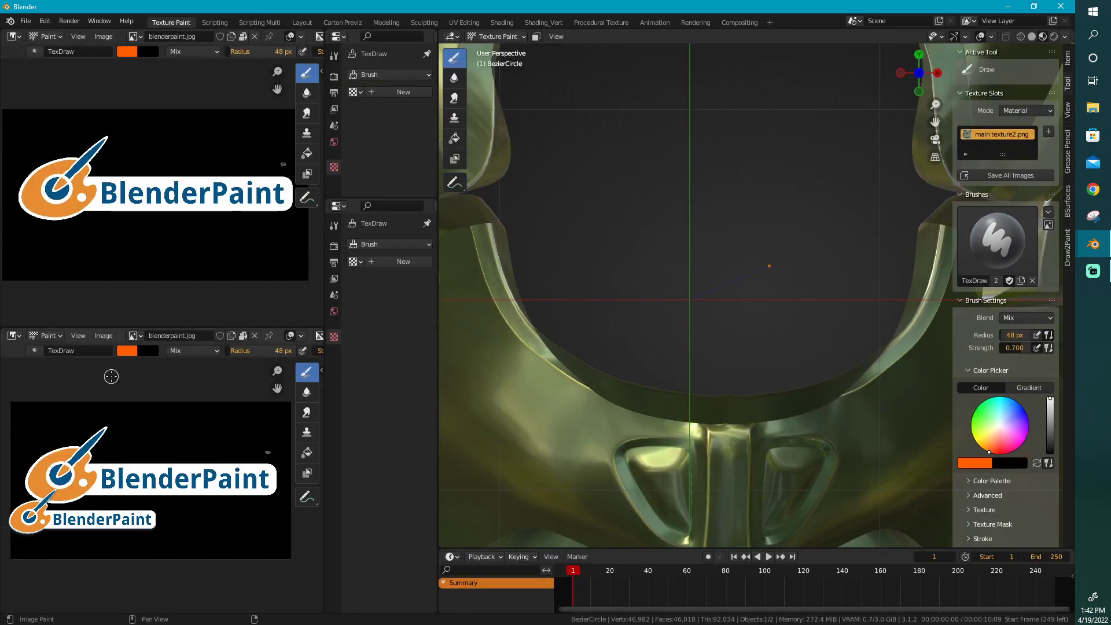
{"action": "left_click", "coordinate": [131, 338]}
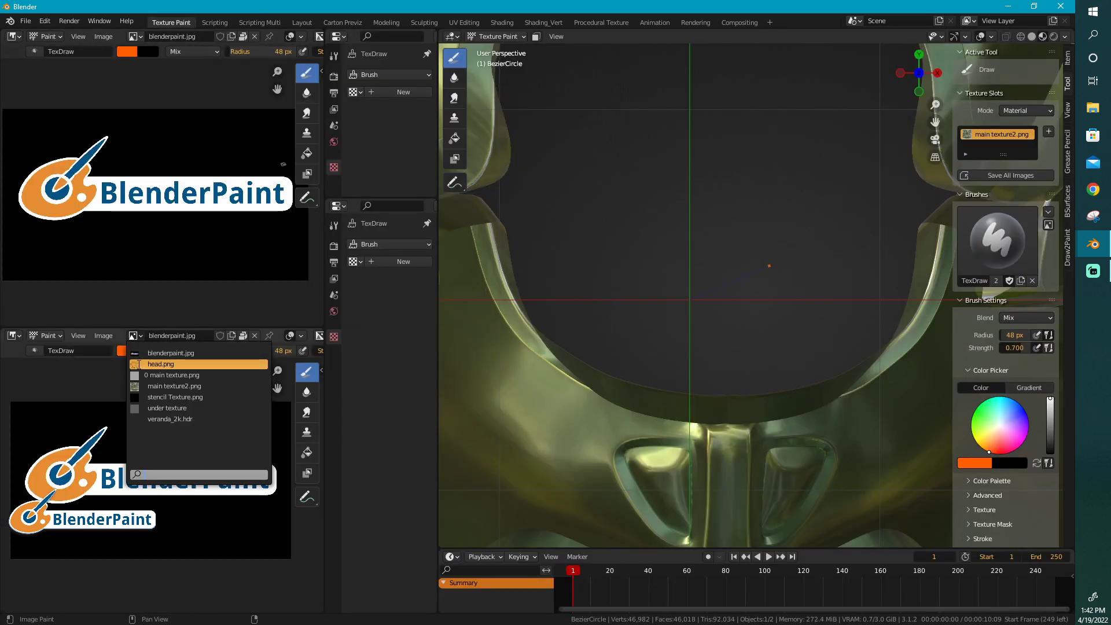
{"action": "left_click", "coordinate": [142, 385]}
Step: Examine the painted orange squares on main texture2.png up close and across the whole texture
{"action": "scroll", "coordinate": [184, 405], "scroll_direction": "up", "scroll_amount": 4}
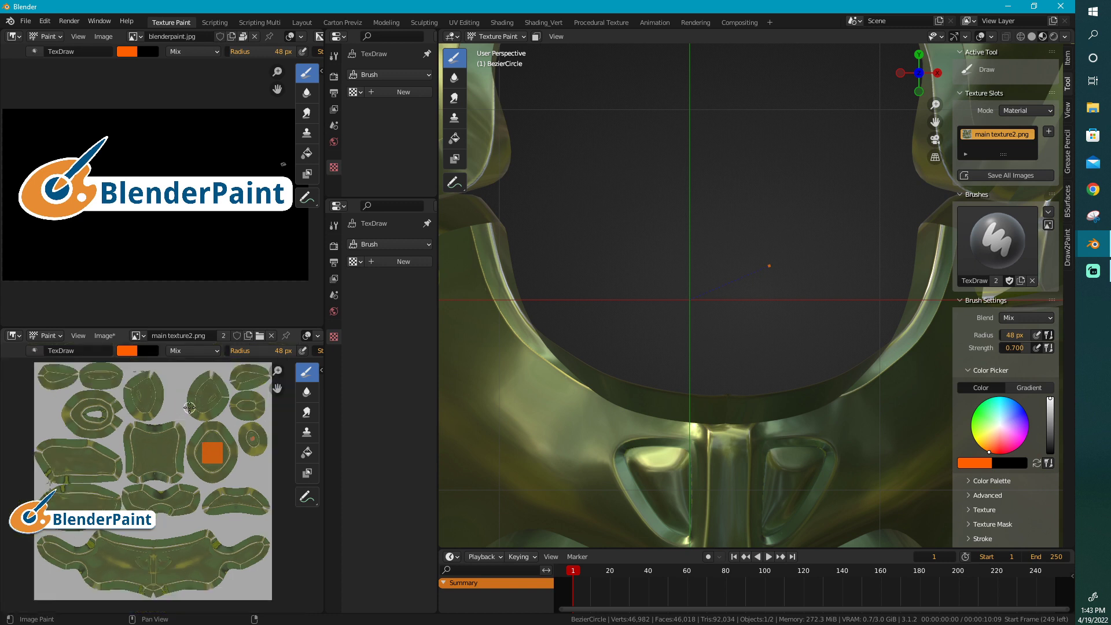
{"action": "middle_click_drag", "start_coordinate": [185, 404], "coordinate": [202, 393]}
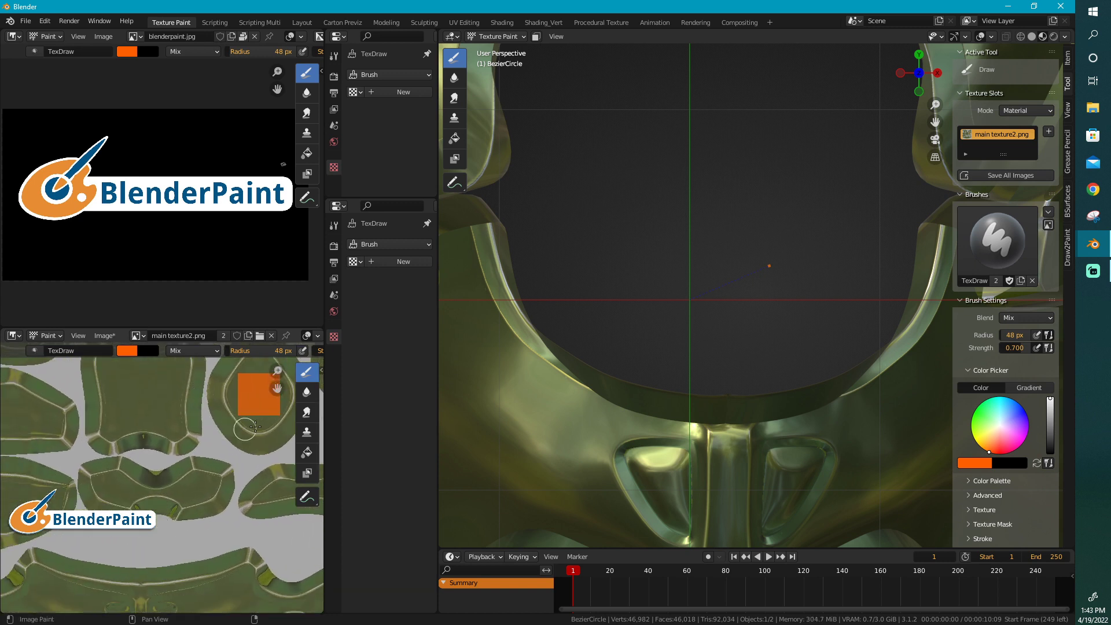
{"action": "middle_click_drag", "start_coordinate": [233, 461], "coordinate": [199, 403], "text": "ctrl"}
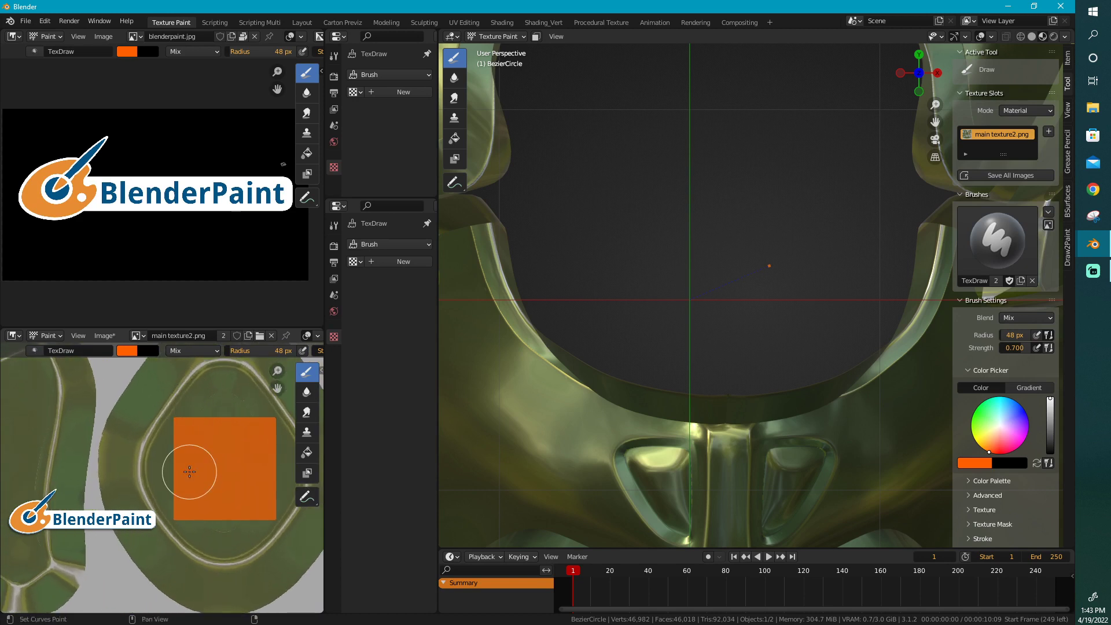
{"action": "mouse_move", "coordinate": [188, 472]}
{"action": "middle_mouse_down"}
{"action": "mouse_move", "coordinate": [198, 435]}
{"action": "mouse_move", "coordinate": [191, 452]}
{"action": "mouse_move", "coordinate": [196, 424]}
{"action": "mouse_move", "coordinate": [184, 435]}
{"action": "mouse_move", "coordinate": [181, 411]}
{"action": "mouse_move", "coordinate": [138, 468]}
{"action": "middle_mouse_up"}
{"action": "middle_click_drag", "start_coordinate": [228, 448], "coordinate": [74, 348], "text": "ctrl"}
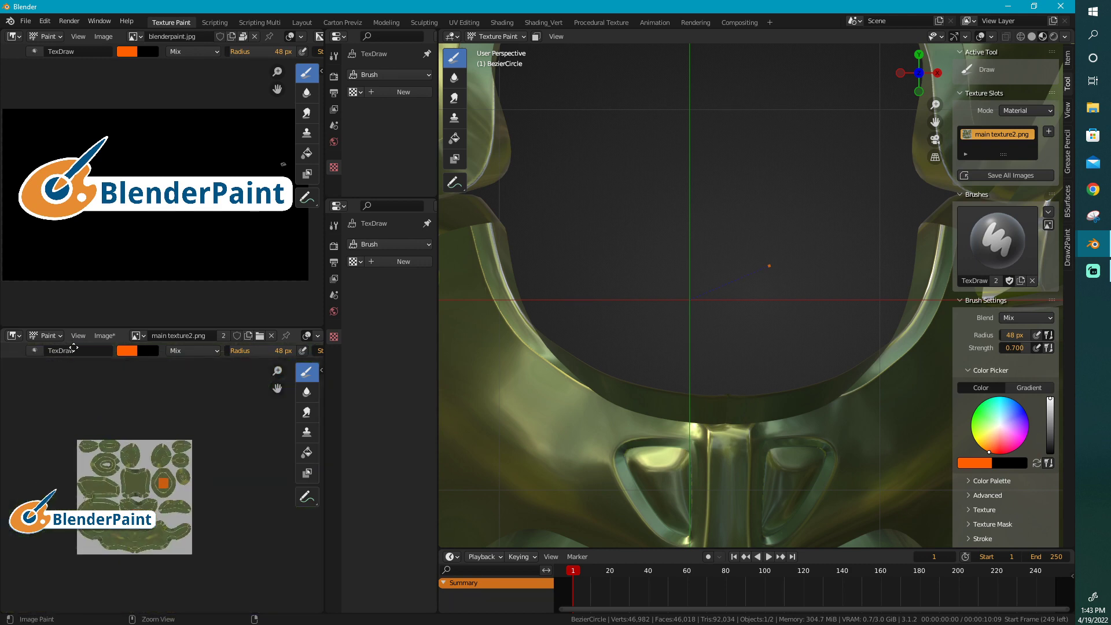
{"action": "middle_click_drag", "start_coordinate": [196, 514], "coordinate": [271, 372], "text": "ctrl"}
{"action": "middle_click_drag", "start_coordinate": [200, 485], "coordinate": [255, 405], "text": "shift"}
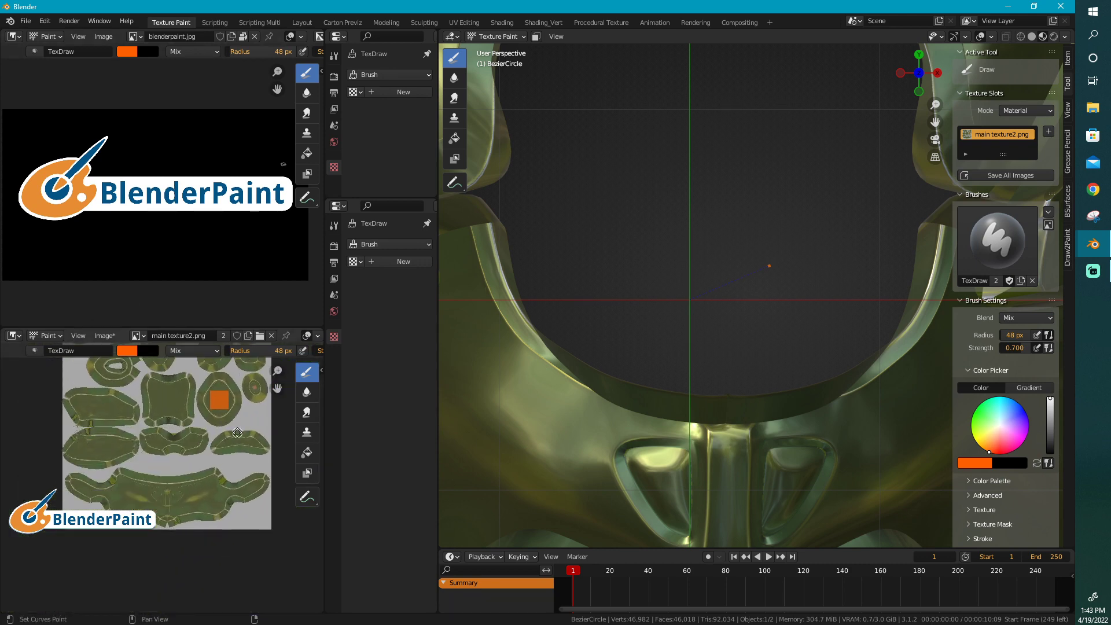
{"action": "mouse_move", "coordinate": [238, 446]}
{"action": "middle_mouse_down", "text": "ctrl"}
{"action": "mouse_move", "coordinate": [256, 401]}
{"action": "mouse_move", "coordinate": [208, 506]}
{"action": "mouse_move", "coordinate": [252, 418]}
{"action": "middle_mouse_up", "text": "ctrl"}
{"action": "middle_click_drag", "start_coordinate": [252, 475], "coordinate": [242, 461], "text": "shift"}
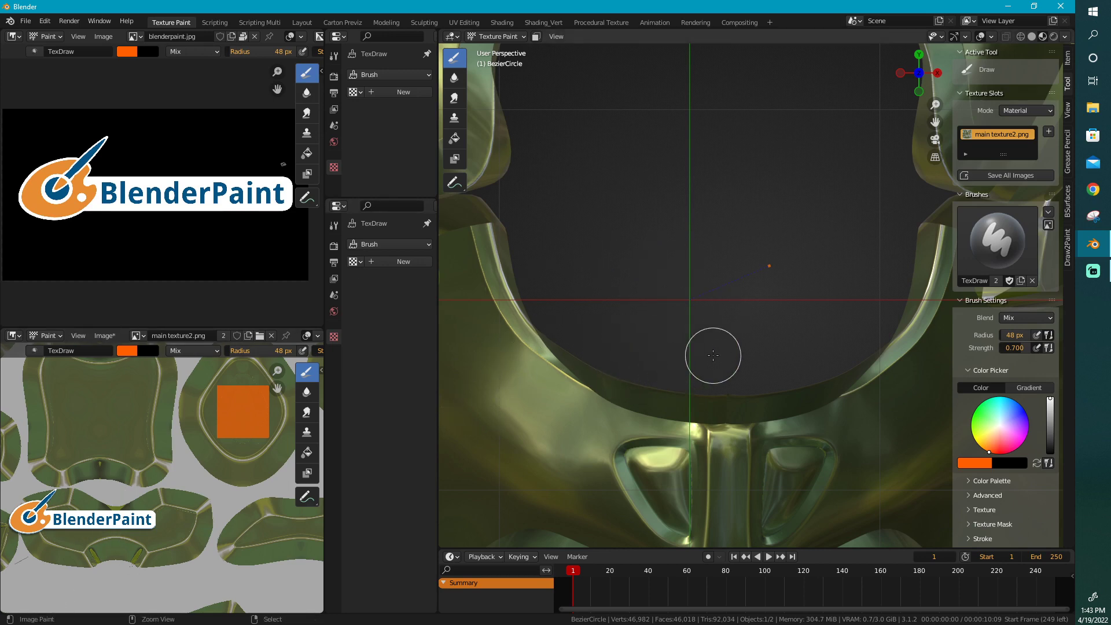
{"action": "scroll", "coordinate": [711, 355], "scroll_direction": "up", "scroll_amount": 8}
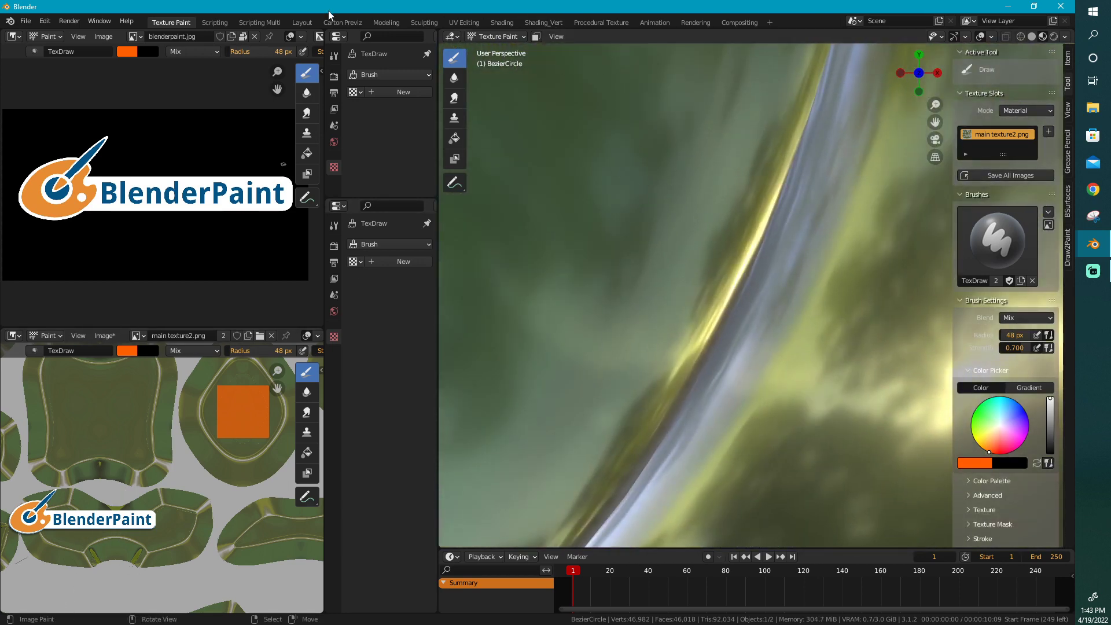
Step: Return to the Layout workspace, show the 2D view of the canvas, and collapse the Mad Scientist Painter Ops section
{"action": "left_click", "coordinate": [303, 22]}
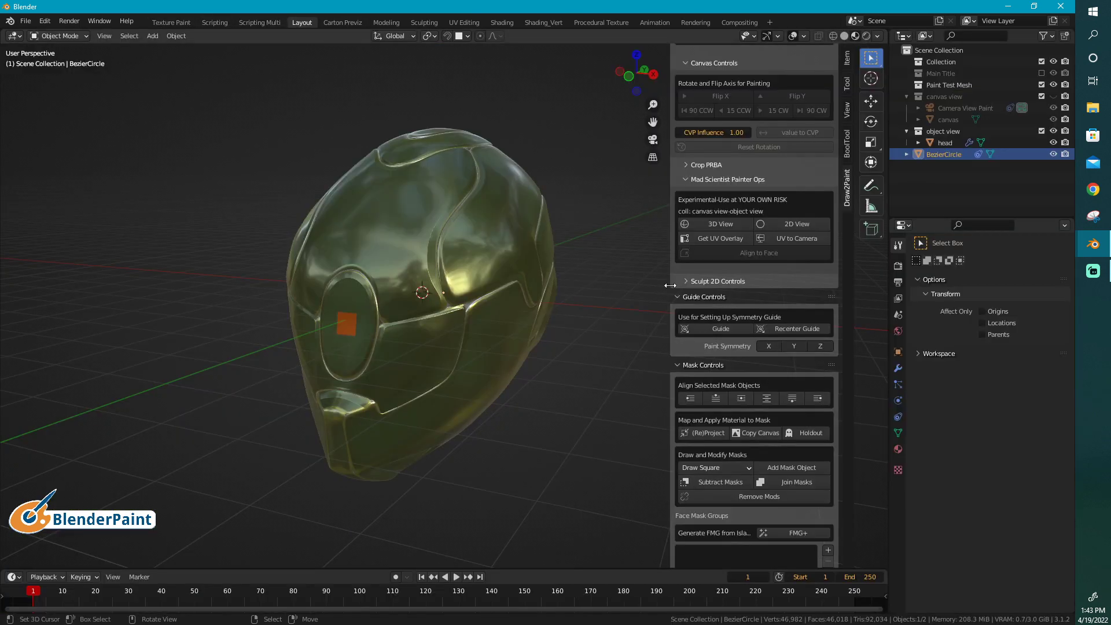
{"action": "left_click", "coordinate": [790, 226]}
{"action": "scroll", "coordinate": [526, 289], "scroll_direction": "down", "scroll_amount": 5}
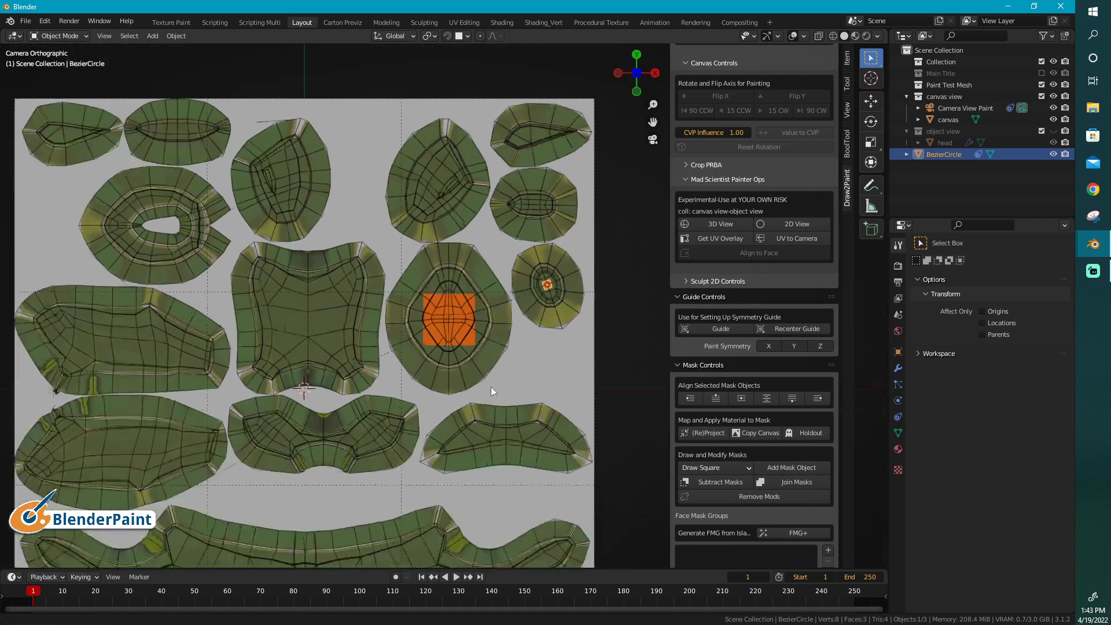
{"action": "scroll", "coordinate": [503, 359], "scroll_direction": "down", "scroll_amount": 3}
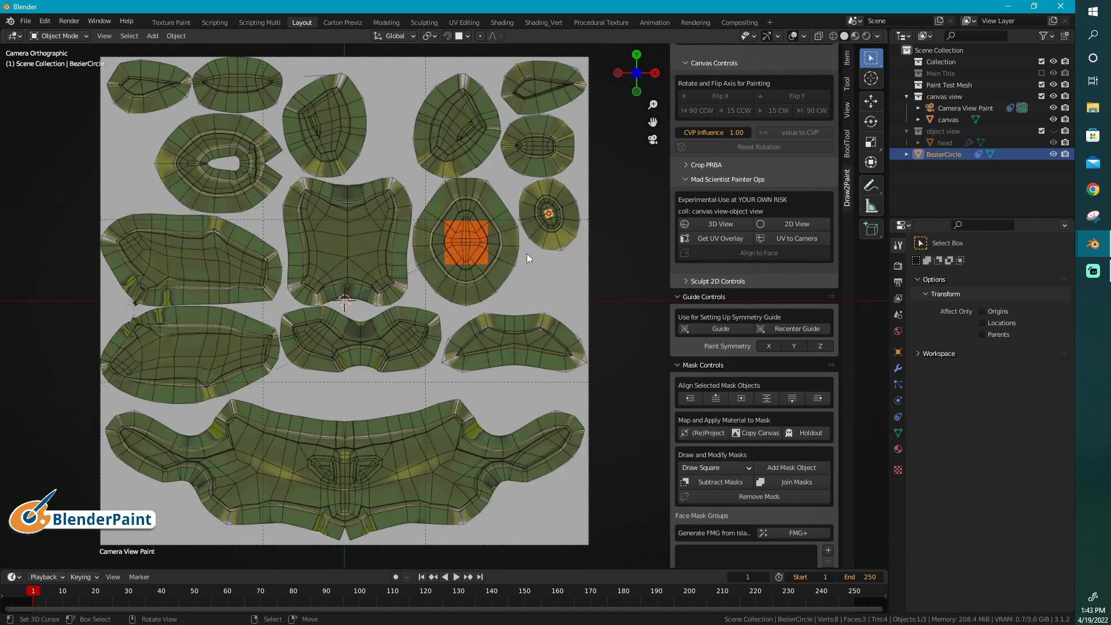
{"action": "scroll", "coordinate": [759, 335], "scroll_direction": "up", "scroll_amount": 3}
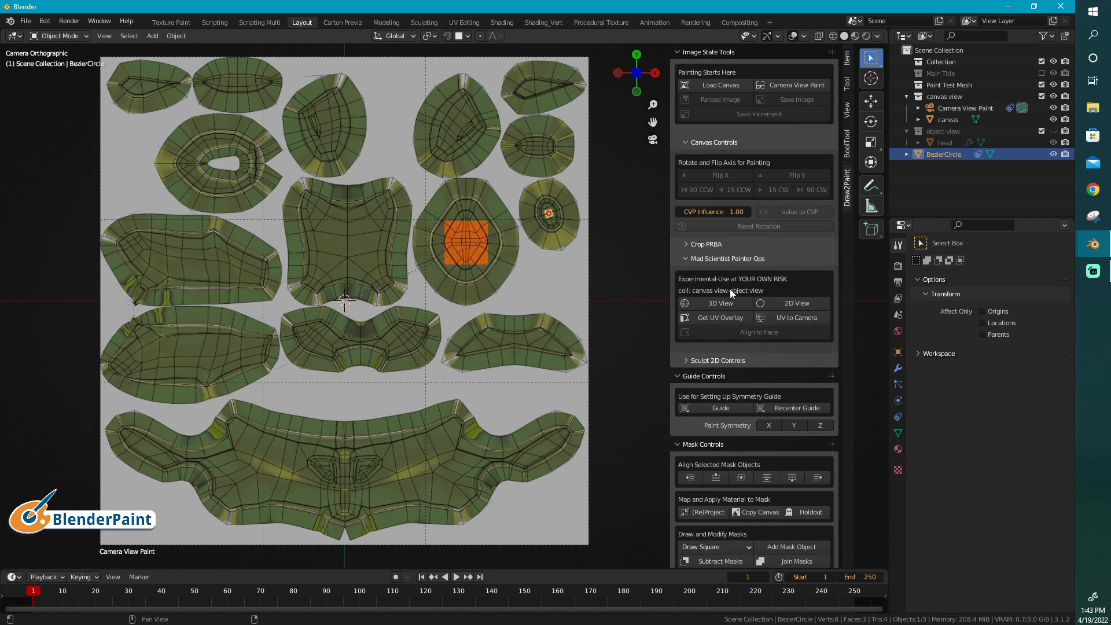
{"action": "left_click", "coordinate": [685, 261]}
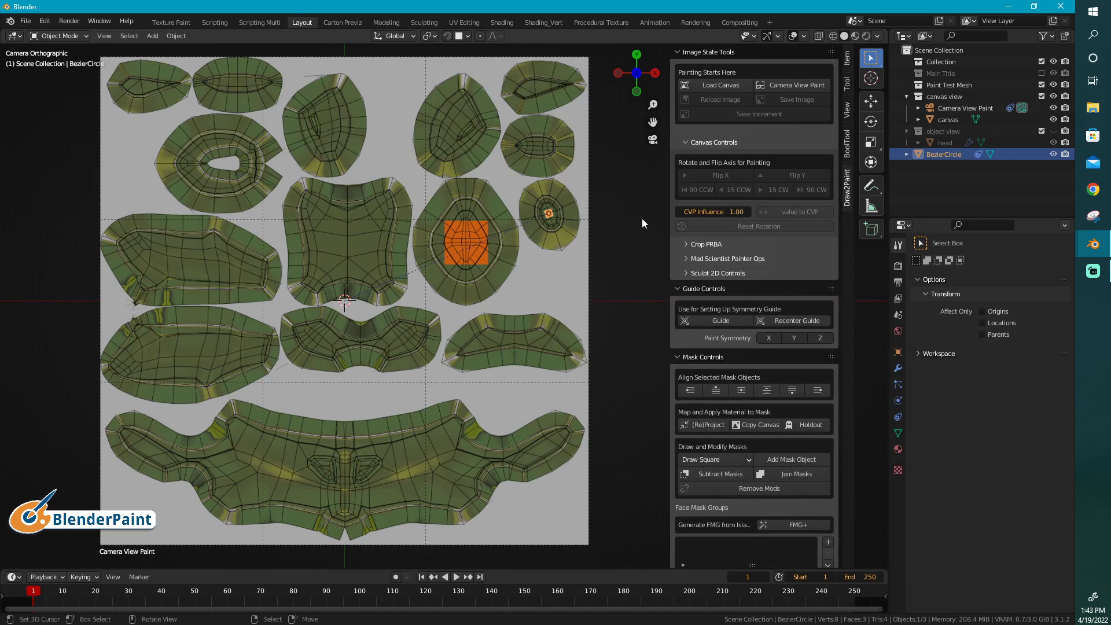
Step: Enter Texture Paint mode on the canvas, then flip it twice along X and twice along Y
{"action": "right_click", "coordinate": [520, 244]}
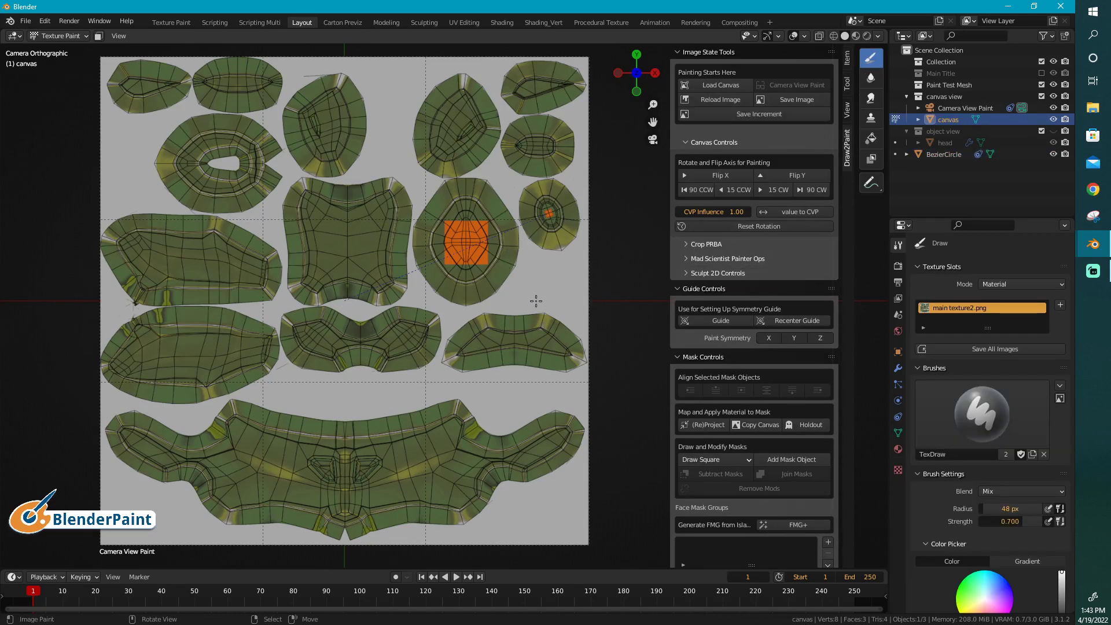
{"action": "left_click", "coordinate": [732, 178]}
{"action": "left_click", "coordinate": [732, 178]}
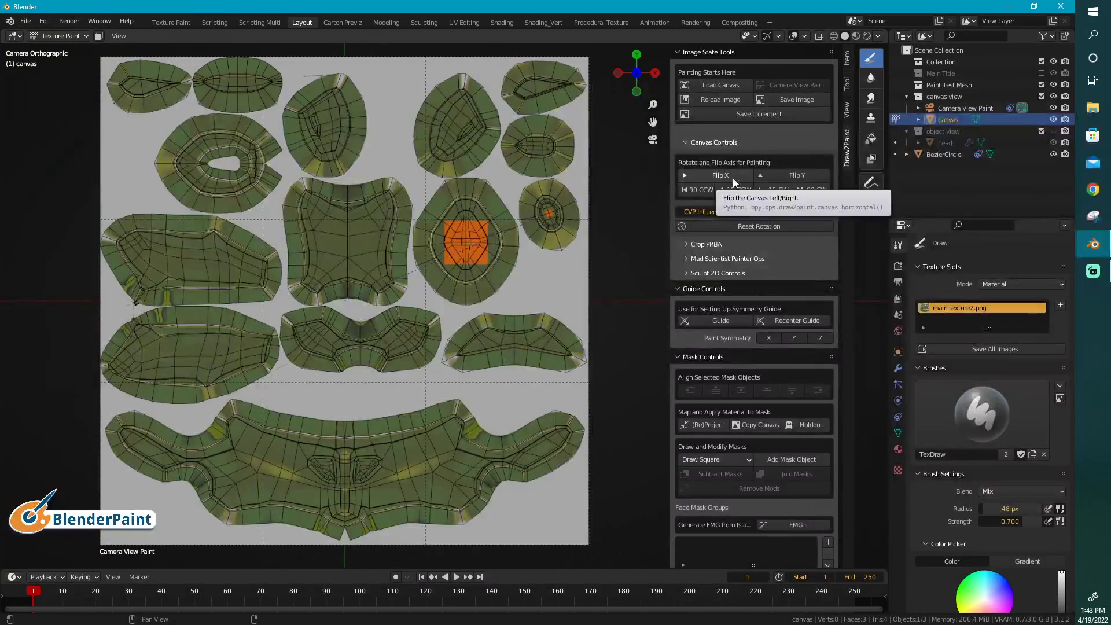
{"action": "left_click", "coordinate": [783, 173]}
{"action": "left_click", "coordinate": [783, 173]}
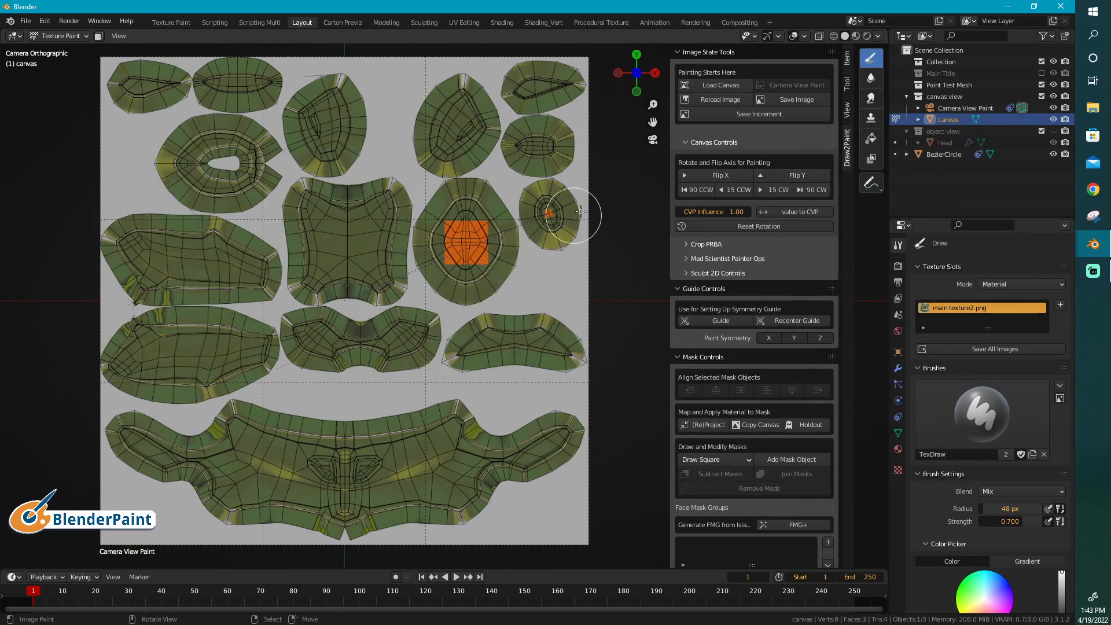
Step: Rotate the canvas 15 degrees counterclockwise, apply a CVP Influence of 0.00 to the camera, and rotate the canvas three more 15-degree steps counterclockwise
{"action": "left_click", "coordinate": [730, 190]}
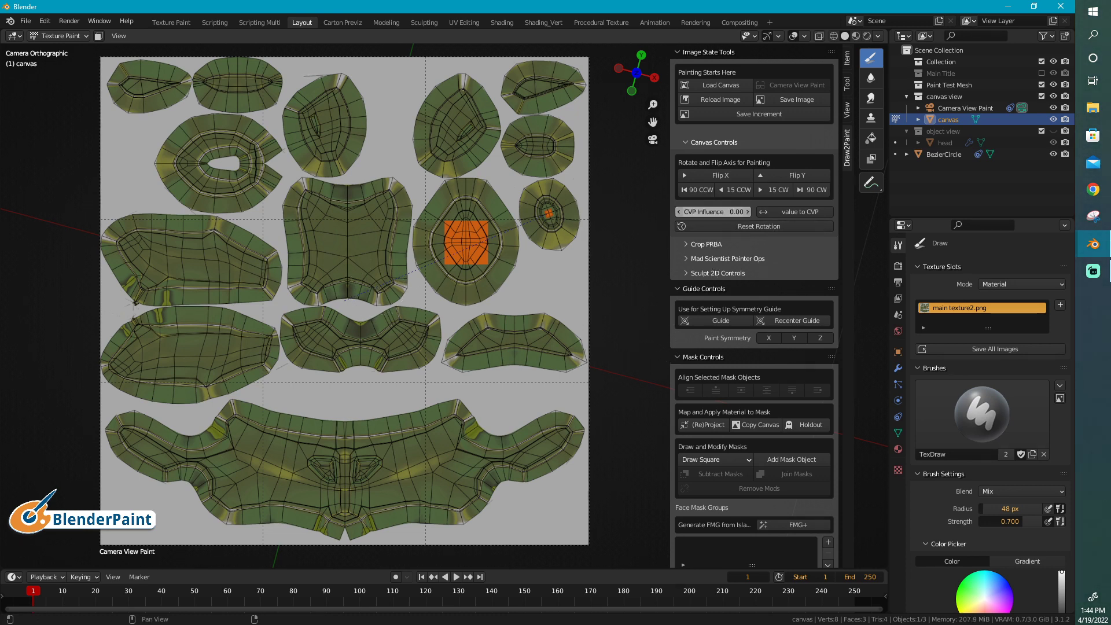
{"action": "left_click_drag", "start_coordinate": [718, 212], "coordinate": [713, 212]}
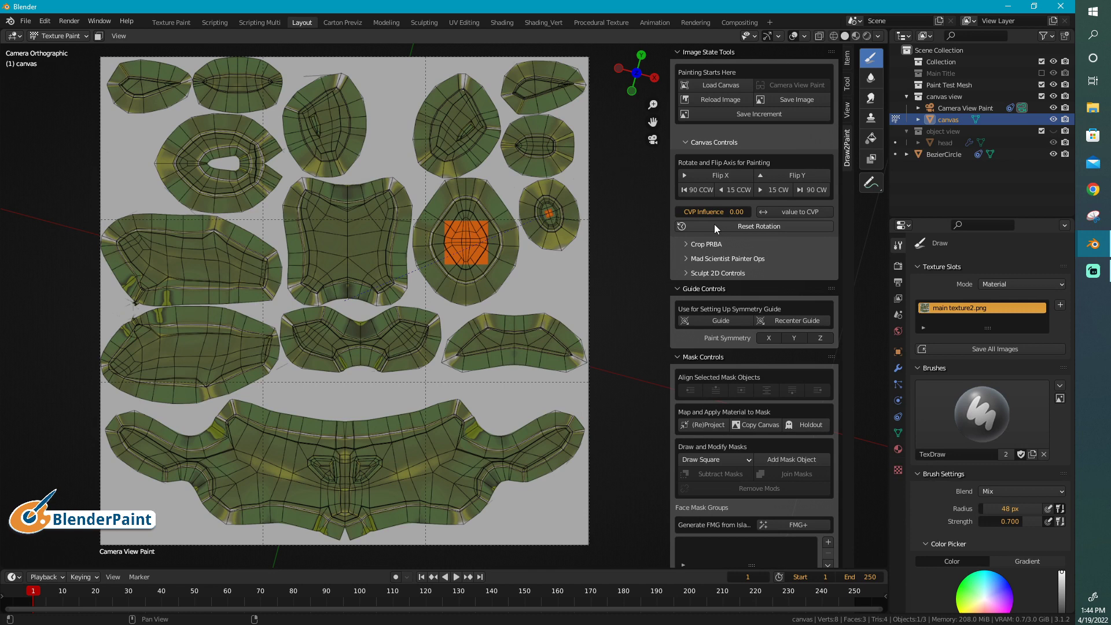
{"action": "left_click", "coordinate": [799, 210]}
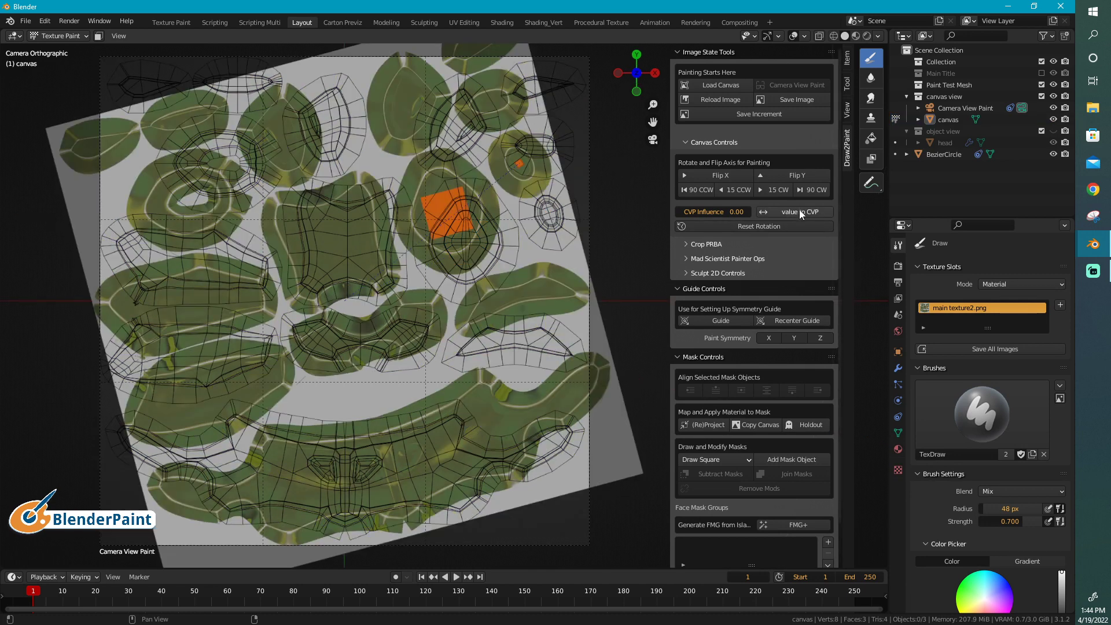
{"action": "left_click", "coordinate": [741, 190]}
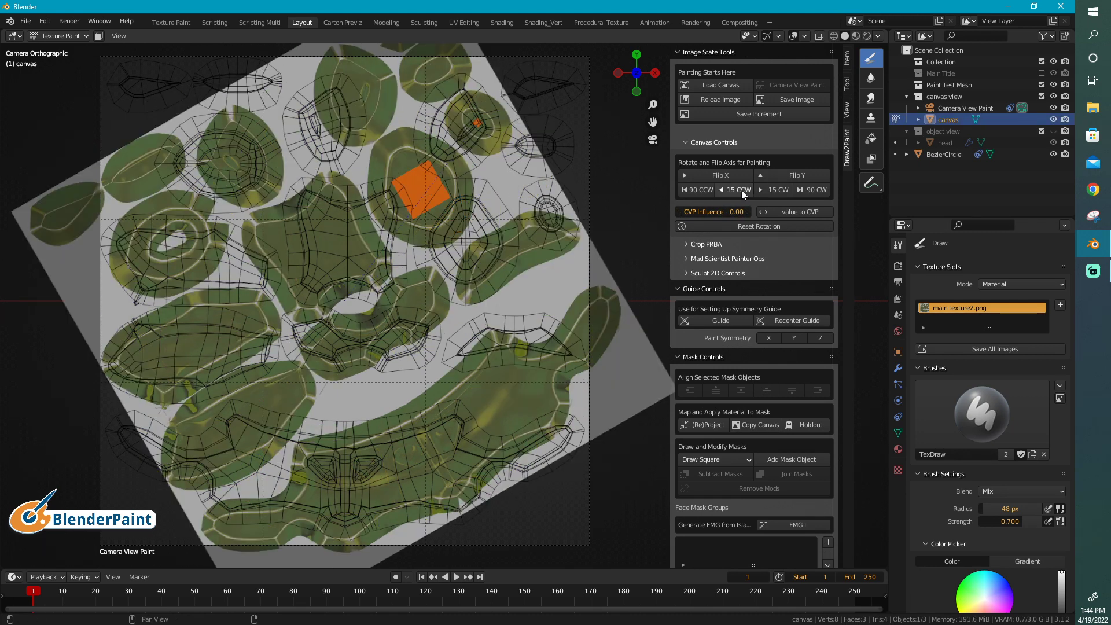
{"action": "left_click", "coordinate": [740, 189]}
{"action": "left_click", "coordinate": [742, 190]}
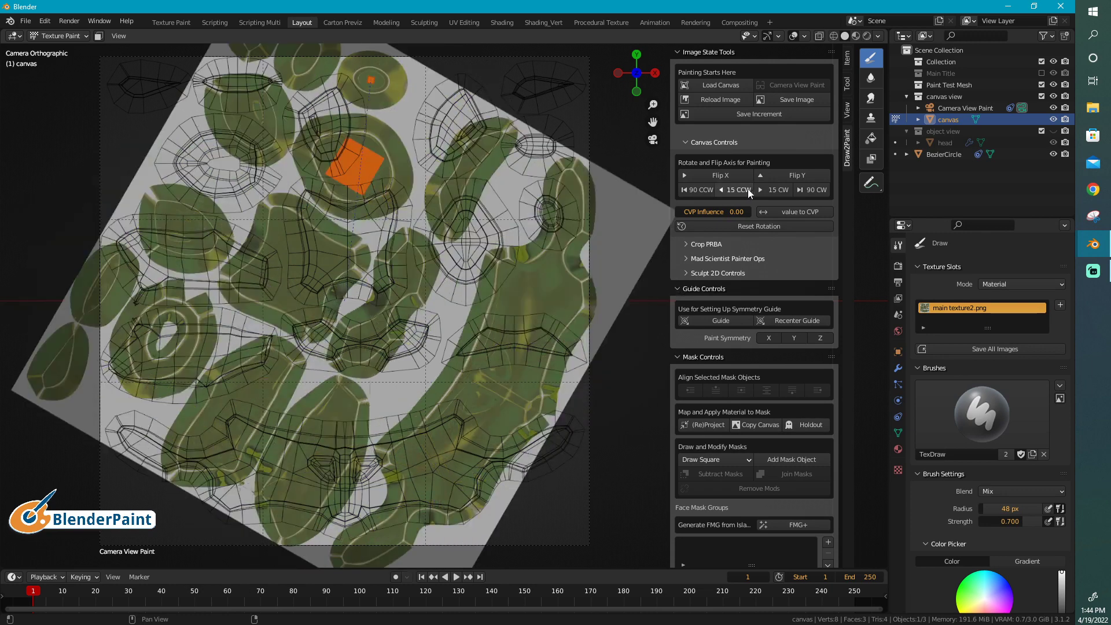
Step: Rotate the canvas seven 15-degree steps clockwise, then reset its rotation
{"action": "left_click", "coordinate": [782, 189]}
{"action": "left_click", "coordinate": [782, 189]}
{"action": "left_click", "coordinate": [782, 189]}
{"action": "left_click", "coordinate": [782, 189]}
{"action": "left_click", "coordinate": [782, 189]}
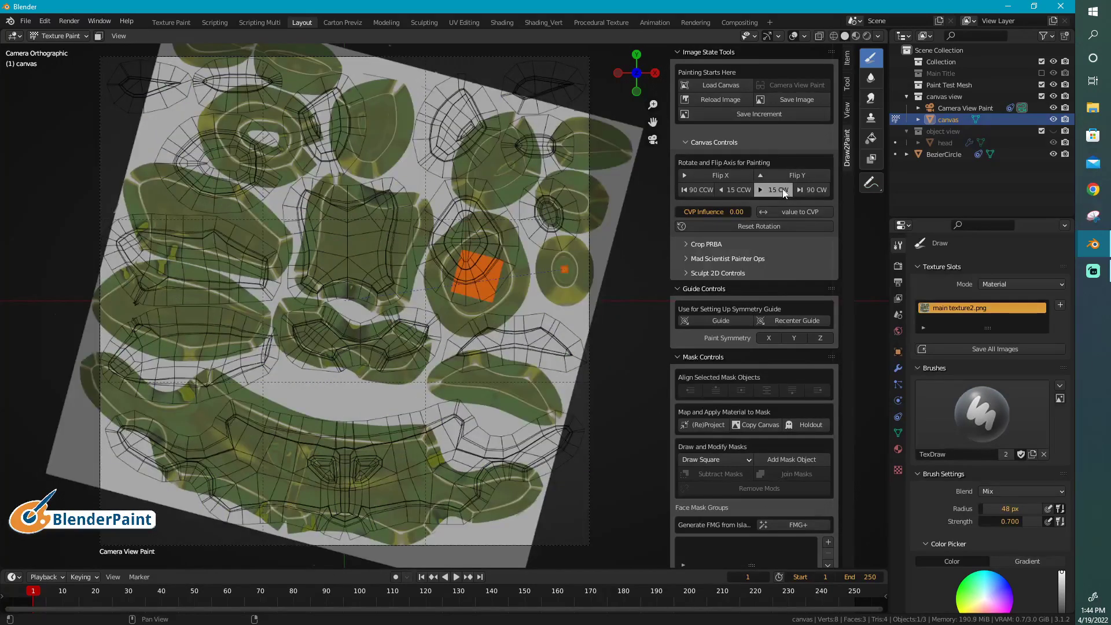
{"action": "left_click", "coordinate": [782, 189]}
{"action": "left_click", "coordinate": [782, 189]}
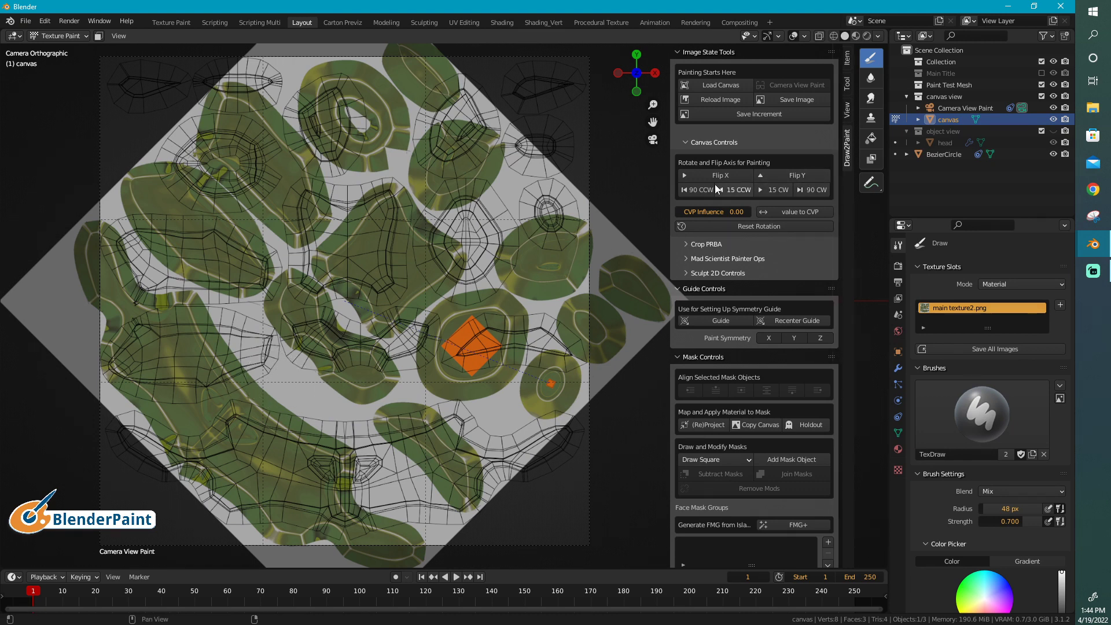
{"action": "left_click", "coordinate": [763, 230]}
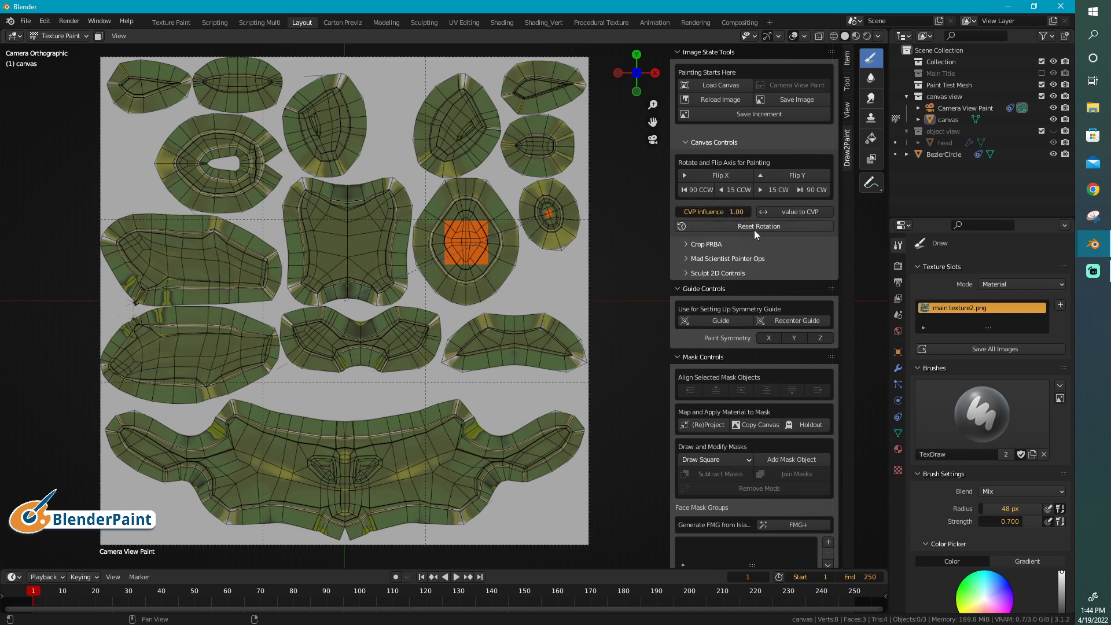
Step: Rotate the canvas 15 degrees counterclockwise at full CVP Influence and reset its rotation
{"action": "mouse_move", "coordinate": [497, 377]}
{"action": "middle_mouse_down", "text": "shift"}
{"action": "mouse_move", "coordinate": [519, 355]}
{"action": "mouse_move", "coordinate": [513, 374]}
{"action": "middle_mouse_up", "text": "shift"}
{"action": "mouse_move", "coordinate": [522, 334]}
{"action": "middle_mouse_down", "text": "ctrl"}
{"action": "mouse_move", "coordinate": [501, 361]}
{"action": "mouse_move", "coordinate": [500, 347]}
{"action": "middle_mouse_up", "text": "ctrl"}
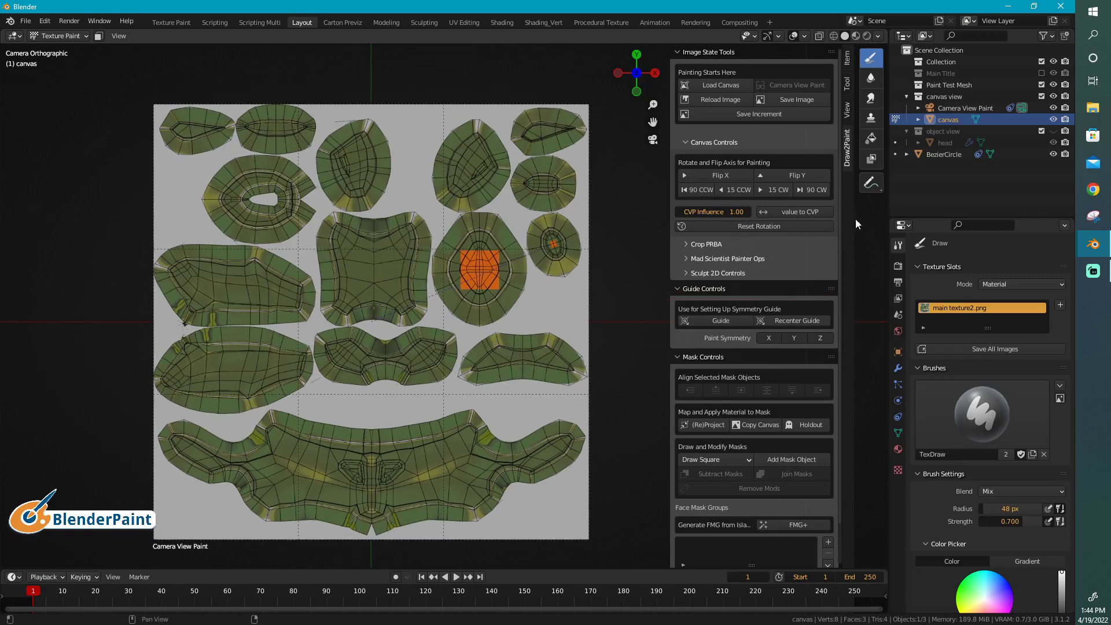
{"action": "left_click", "coordinate": [742, 188]}
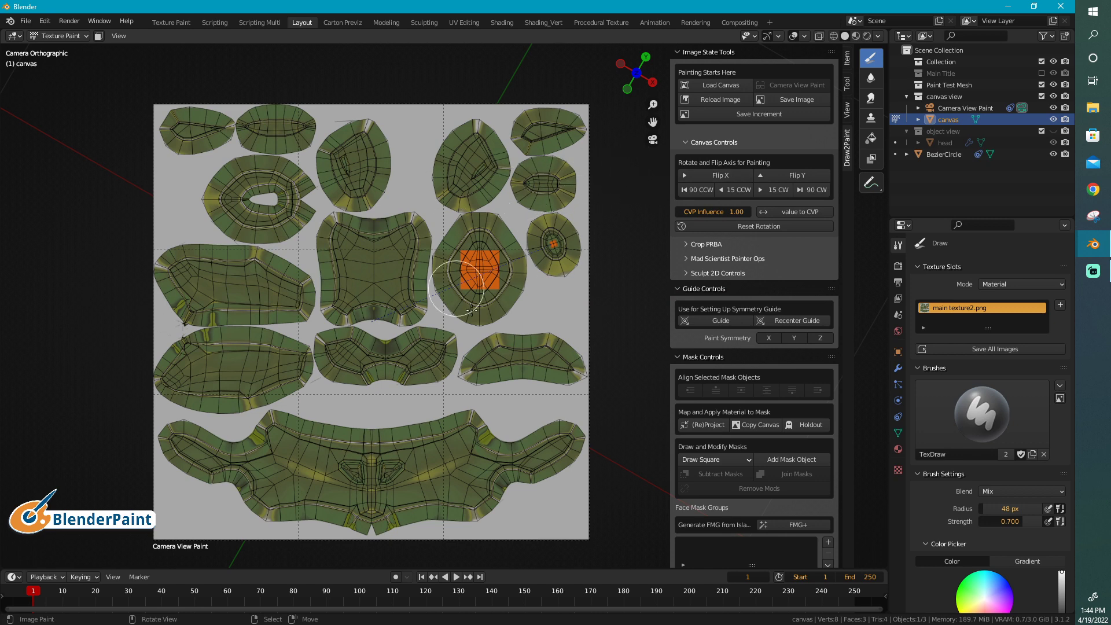
{"action": "left_click", "coordinate": [733, 225]}
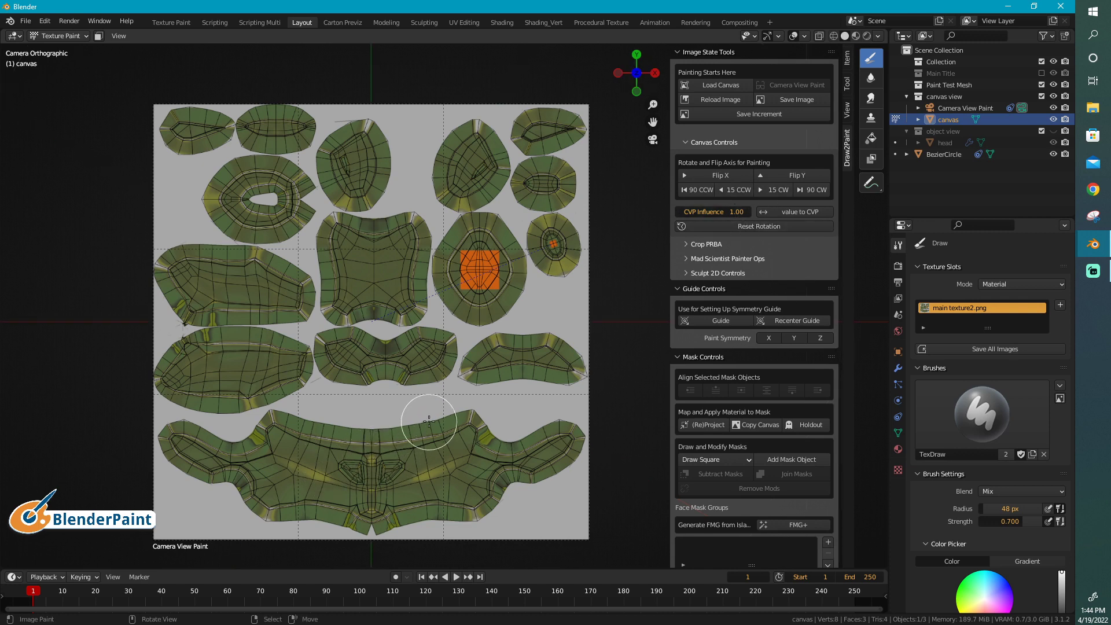
Step: In a perspective view showing the camera, rotate the canvas five 15-degree steps counterclockwise and reset its rotation
{"action": "middle_click_drag", "start_coordinate": [429, 421], "coordinate": [483, 293]}
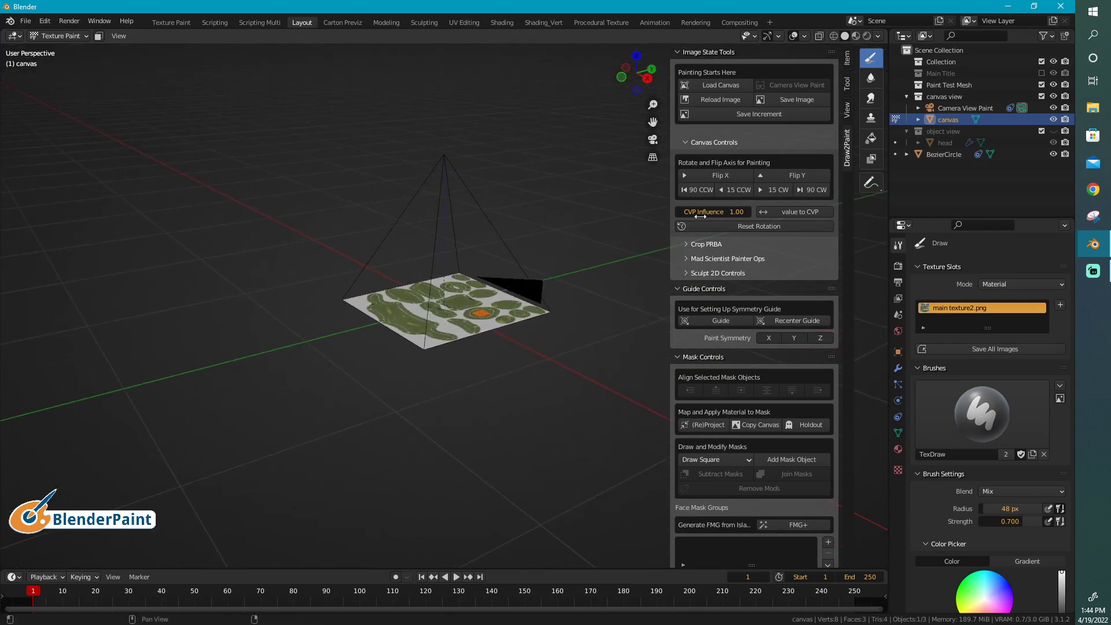
{"action": "left_click", "coordinate": [739, 190]}
{"action": "left_click", "coordinate": [739, 190]}
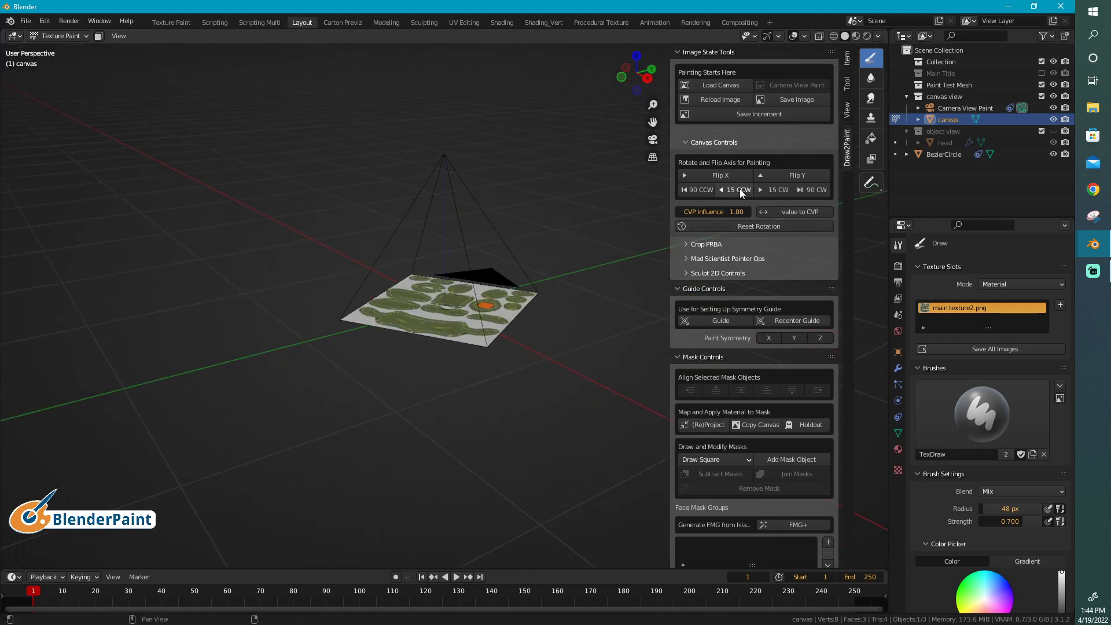
{"action": "left_click", "coordinate": [740, 190]}
{"action": "left_click", "coordinate": [739, 190]}
{"action": "left_click", "coordinate": [739, 189]}
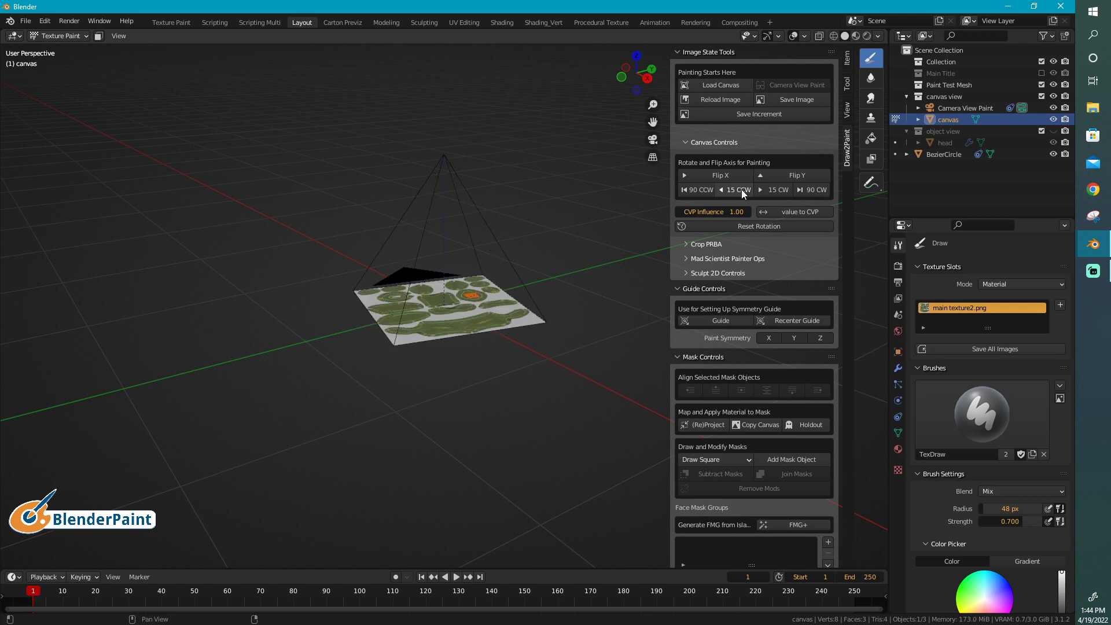
{"action": "left_click", "coordinate": [746, 223]}
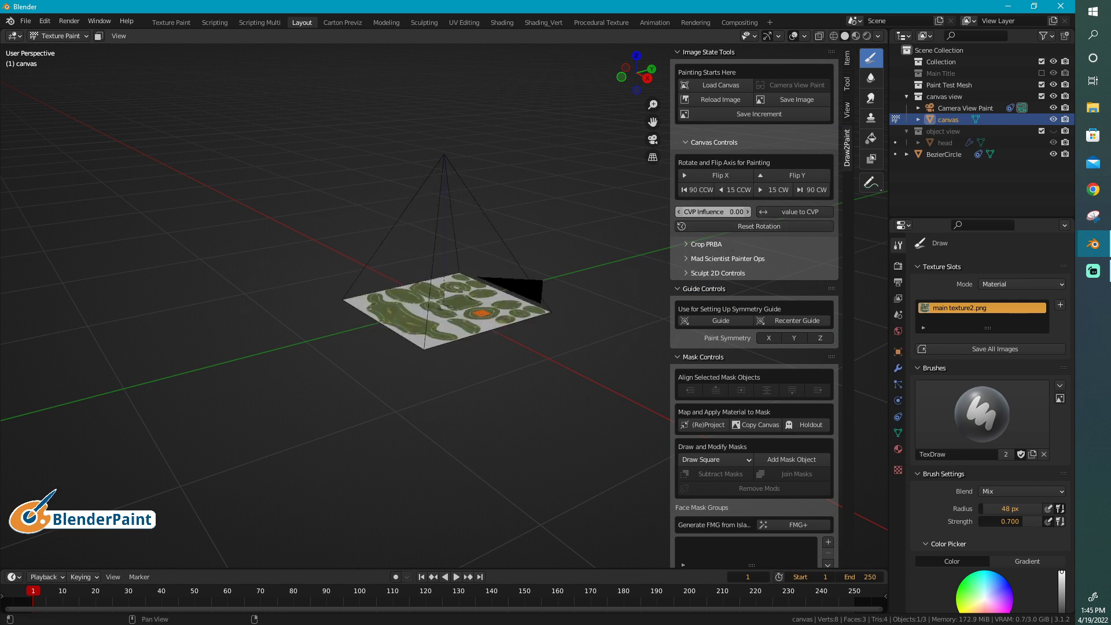
Step: Set CVP Influence to 0.19, apply it to the camera, and rotate the canvas seven 15-degree steps counterclockwise
{"action": "left_click_drag", "start_coordinate": [713, 212], "coordinate": [845, 223]}
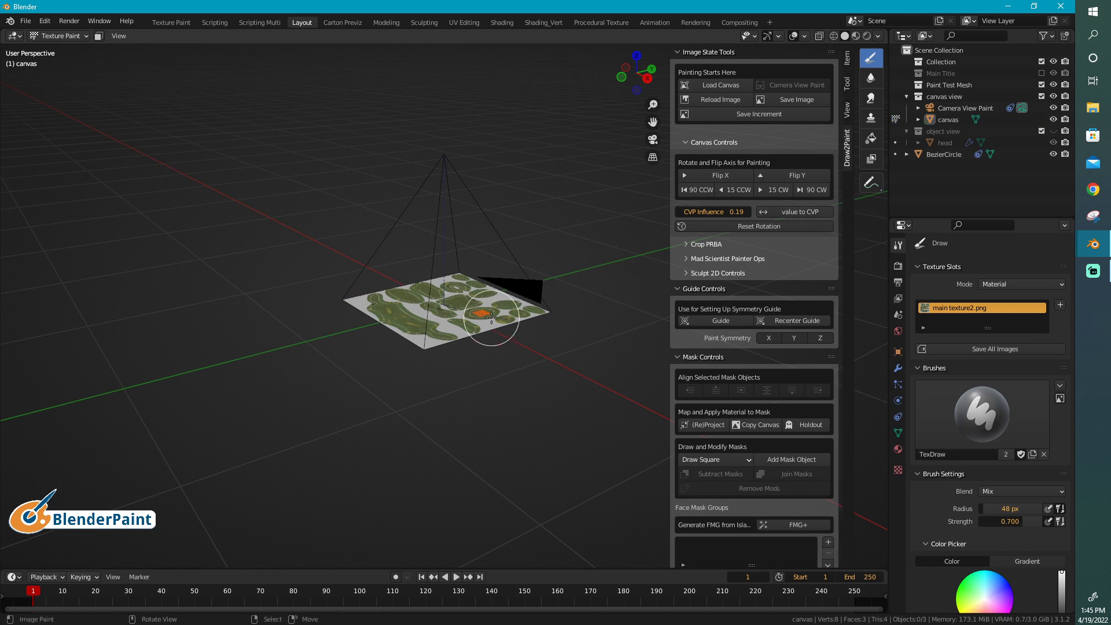
{"action": "left_click", "coordinate": [741, 195]}
{"action": "left_click", "coordinate": [742, 195]}
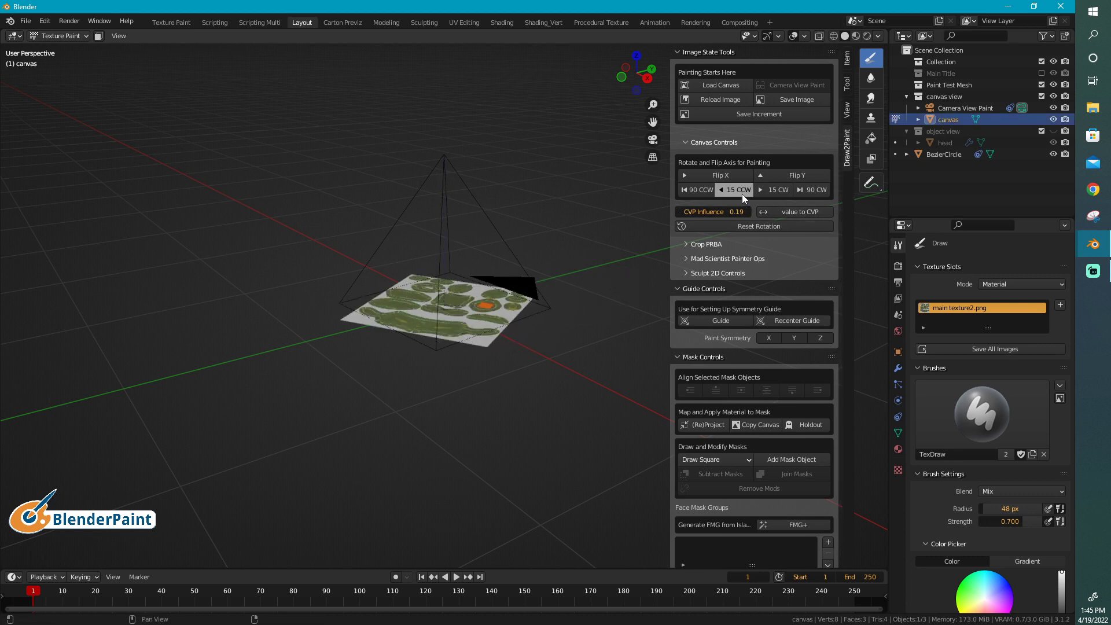
{"action": "left_click", "coordinate": [742, 194]}
{"action": "left_click", "coordinate": [741, 194]}
{"action": "left_click", "coordinate": [742, 193]}
{"action": "left_click", "coordinate": [741, 193]}
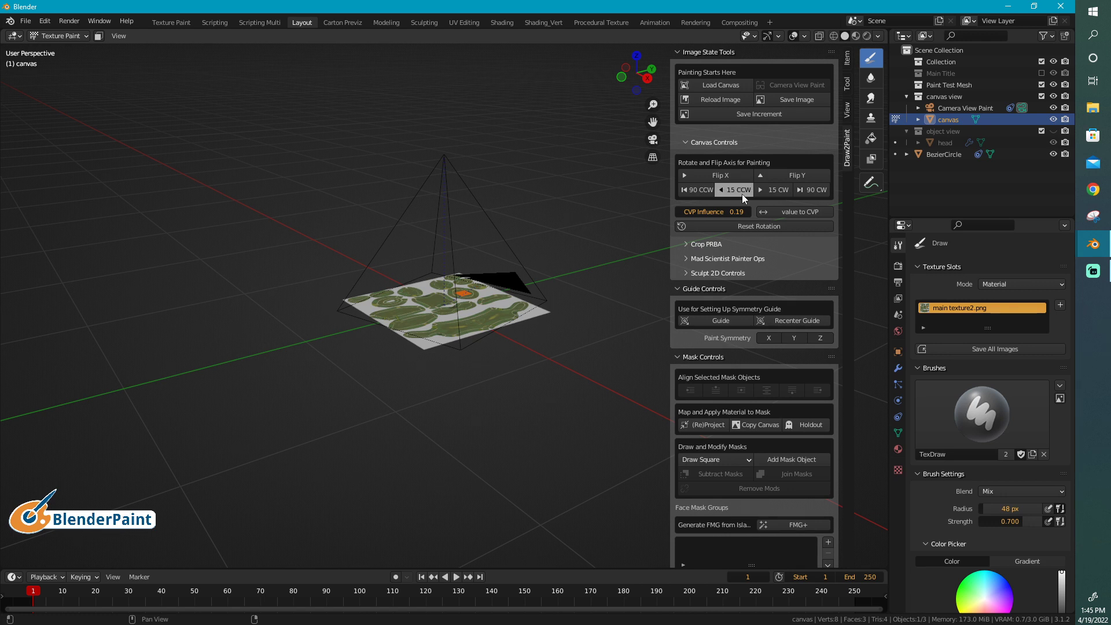
{"action": "left_click", "coordinate": [742, 193]}
Step: Rotate the canvas back clockwise by seven 15-degree steps
{"action": "left_click", "coordinate": [780, 195]}
{"action": "left_click", "coordinate": [779, 194]}
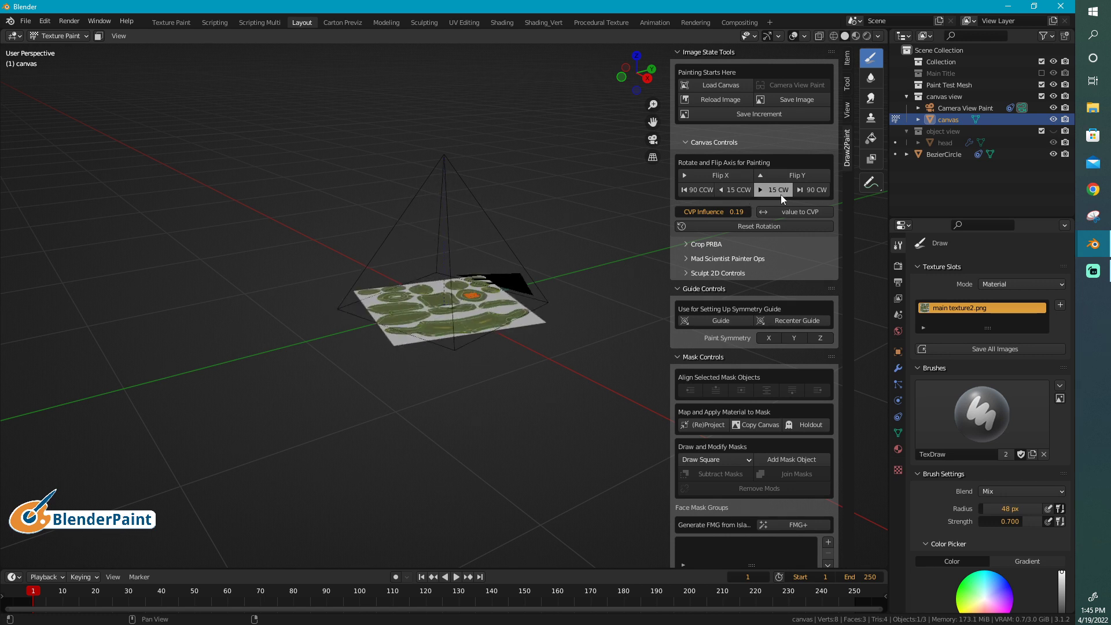
{"action": "left_click", "coordinate": [780, 194]}
{"action": "left_click", "coordinate": [780, 195]}
{"action": "left_click", "coordinate": [780, 194]}
{"action": "left_click", "coordinate": [781, 194]}
{"action": "left_click", "coordinate": [782, 194]}
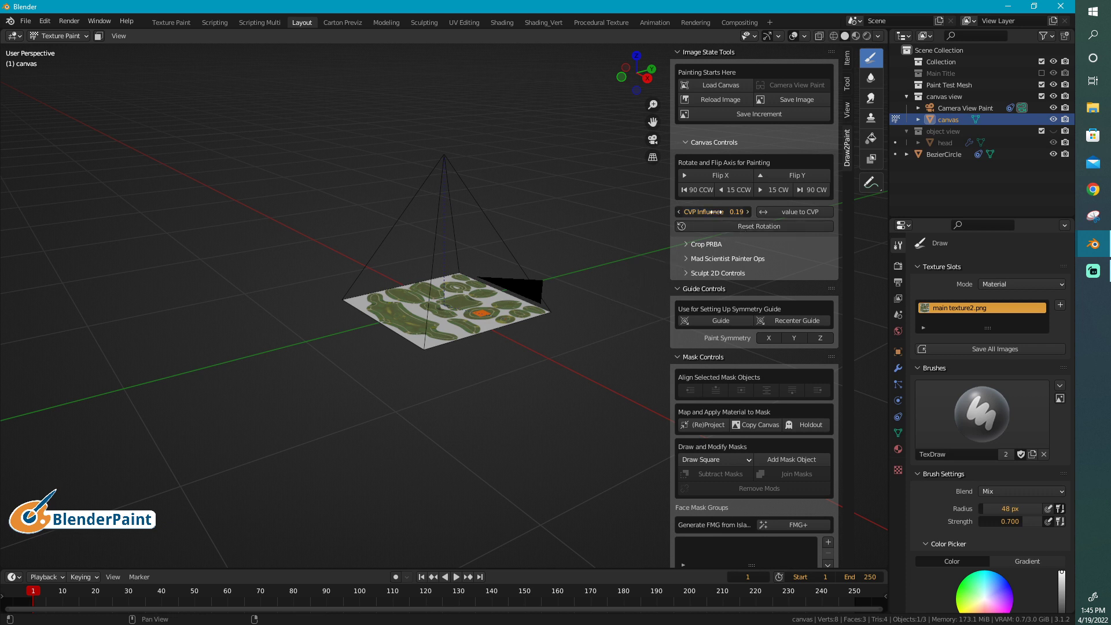
Step: Set CVP Influence to 1.00, apply it to the camera, and return to the camera view of the canvas
{"action": "left_click", "coordinate": [761, 213]}
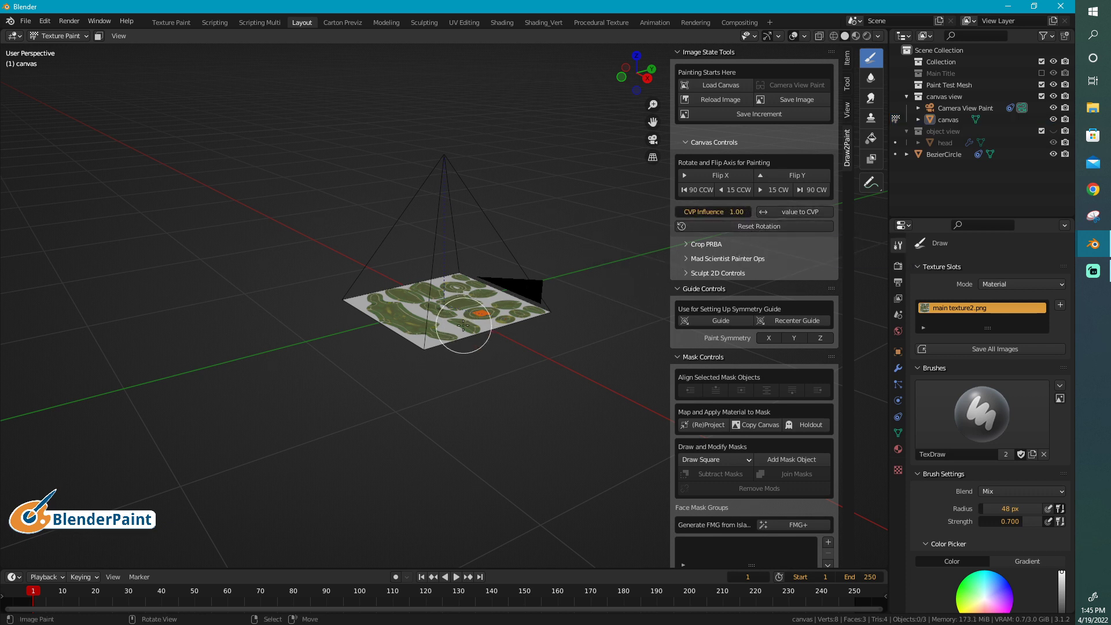
{"action": "key", "text": "KP_0"}
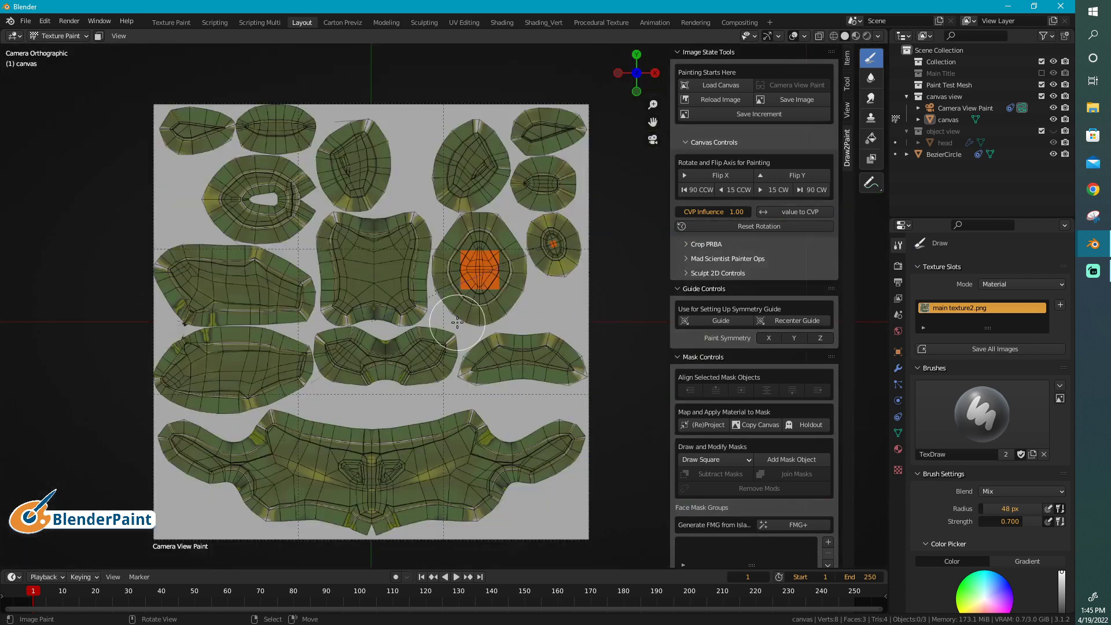
{"action": "middle_click_drag", "start_coordinate": [517, 371], "coordinate": [538, 289], "text": "shift"}
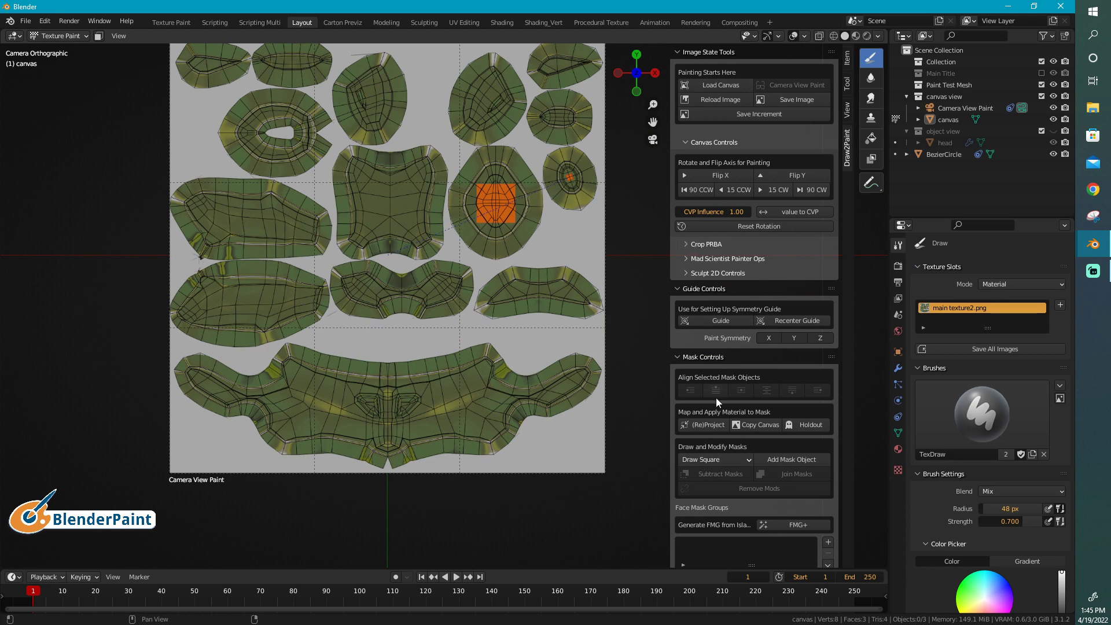
{"action": "scroll", "coordinate": [717, 402], "scroll_direction": "down", "scroll_amount": 2}
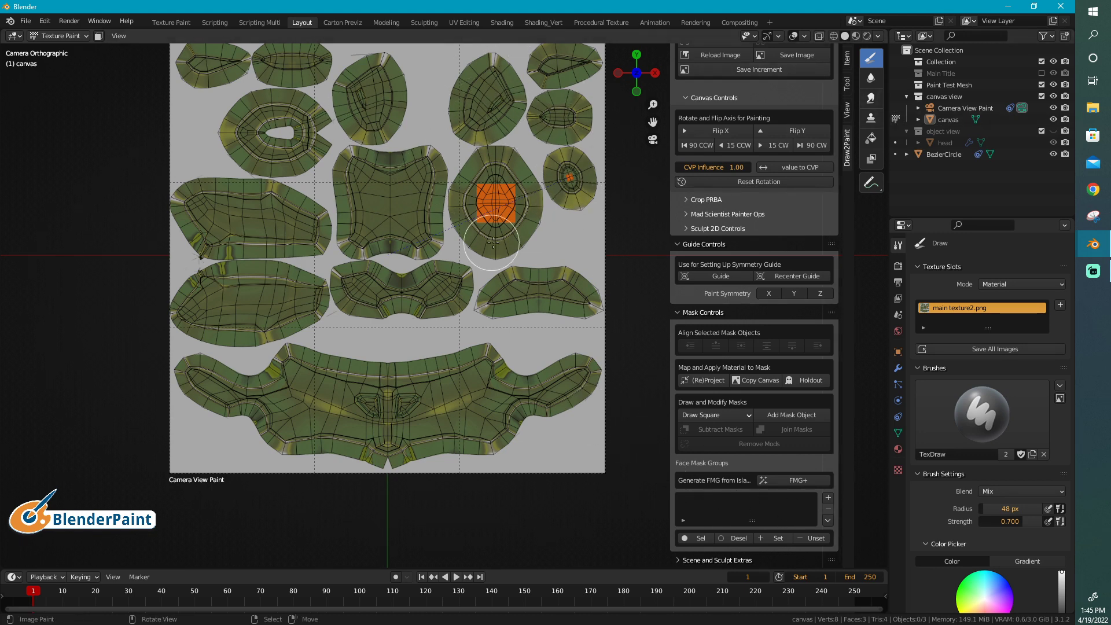
{"action": "scroll", "coordinate": [575, 275], "scroll_direction": "up", "scroll_amount": 3}
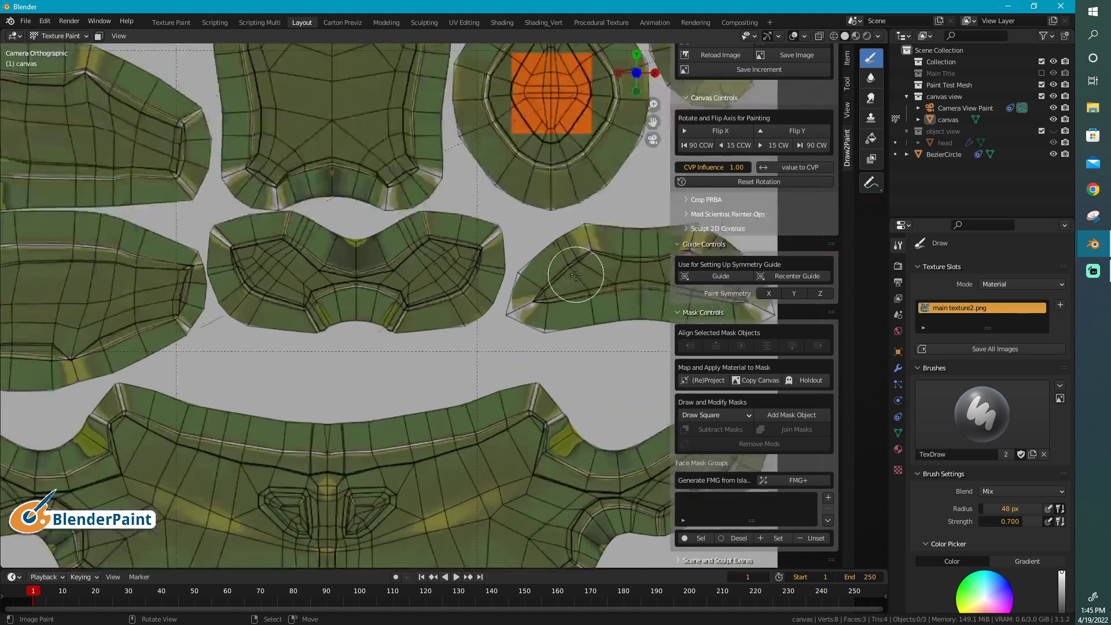
{"action": "scroll", "coordinate": [575, 276], "scroll_direction": "down", "scroll_amount": 3}
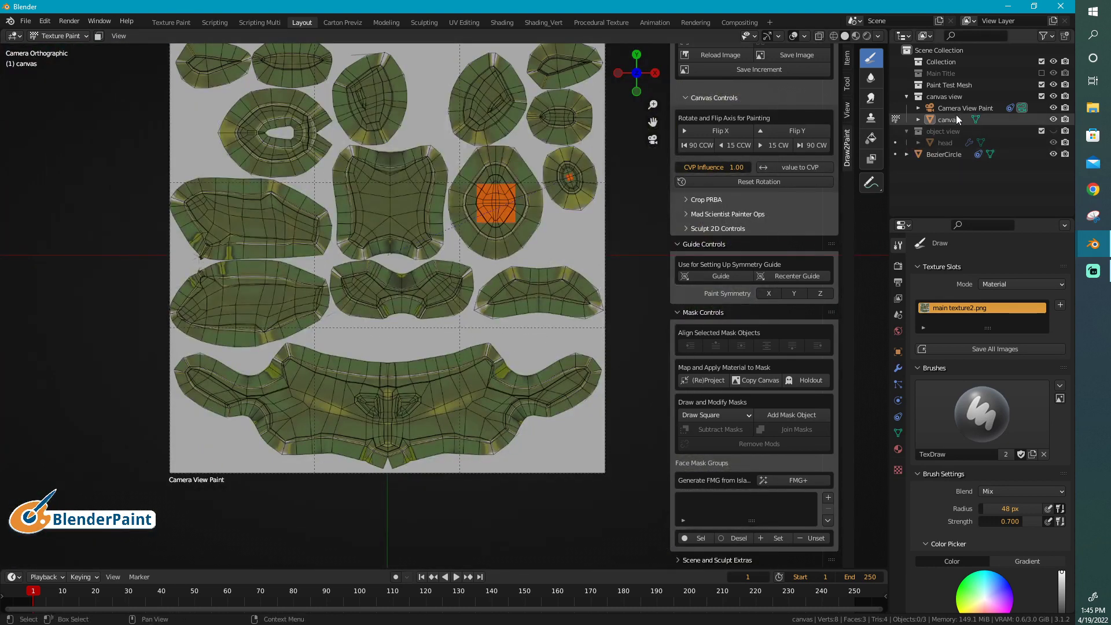
Step: Delete the canvas view collection and unhide the object view collection
{"action": "left_click", "coordinate": [956, 97]}
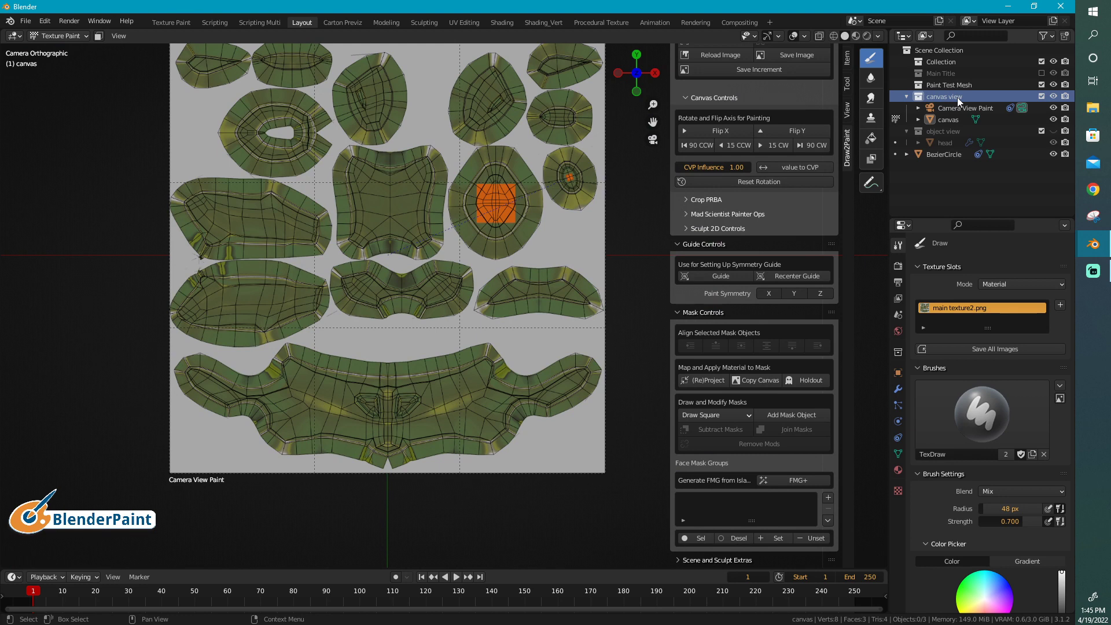
{"action": "key", "text": "Delete"}
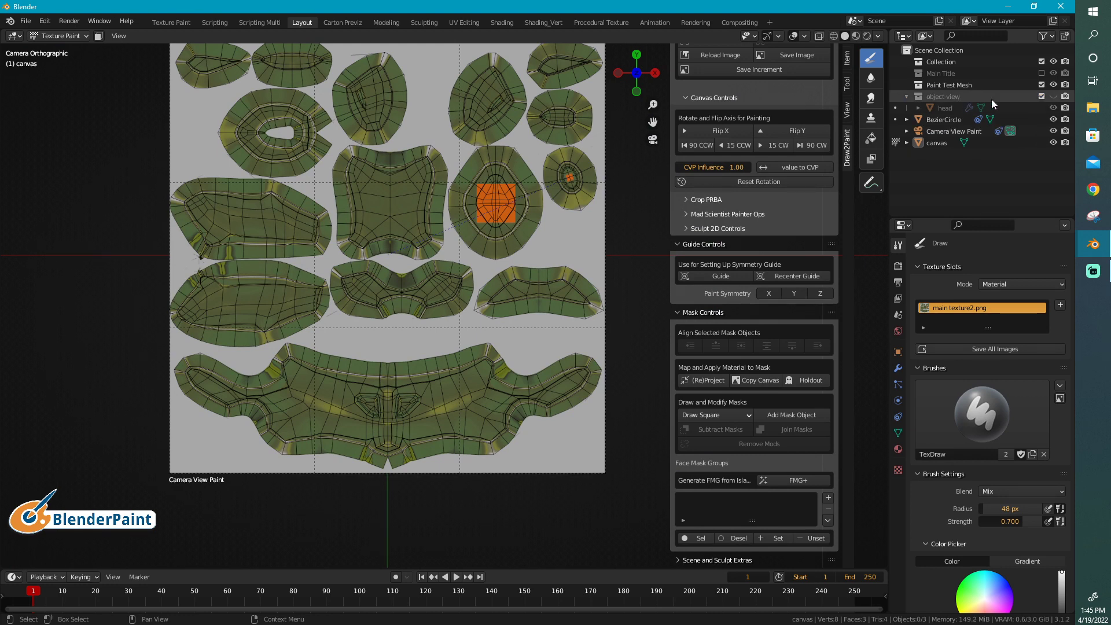
{"action": "left_click", "coordinate": [1052, 96]}
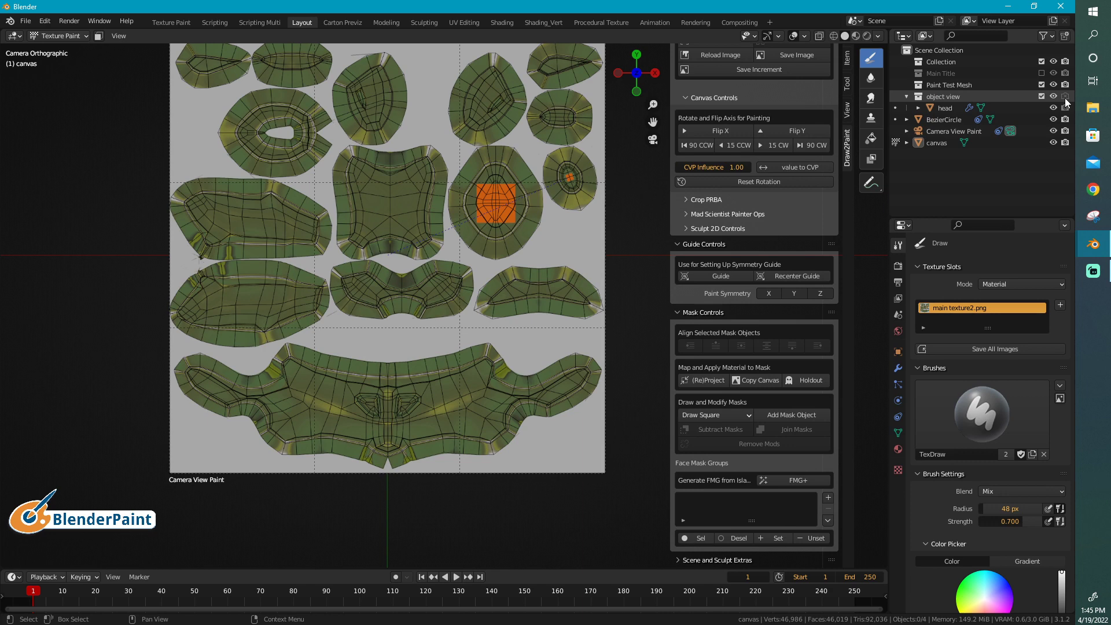
Step: Delete the BezierCircle mask, the Camera View Paint camera and the canvas object from the scene
{"action": "left_click", "coordinate": [957, 121]}
{"action": "key", "text": "Delete"}
{"action": "left_click", "coordinate": [952, 121]}
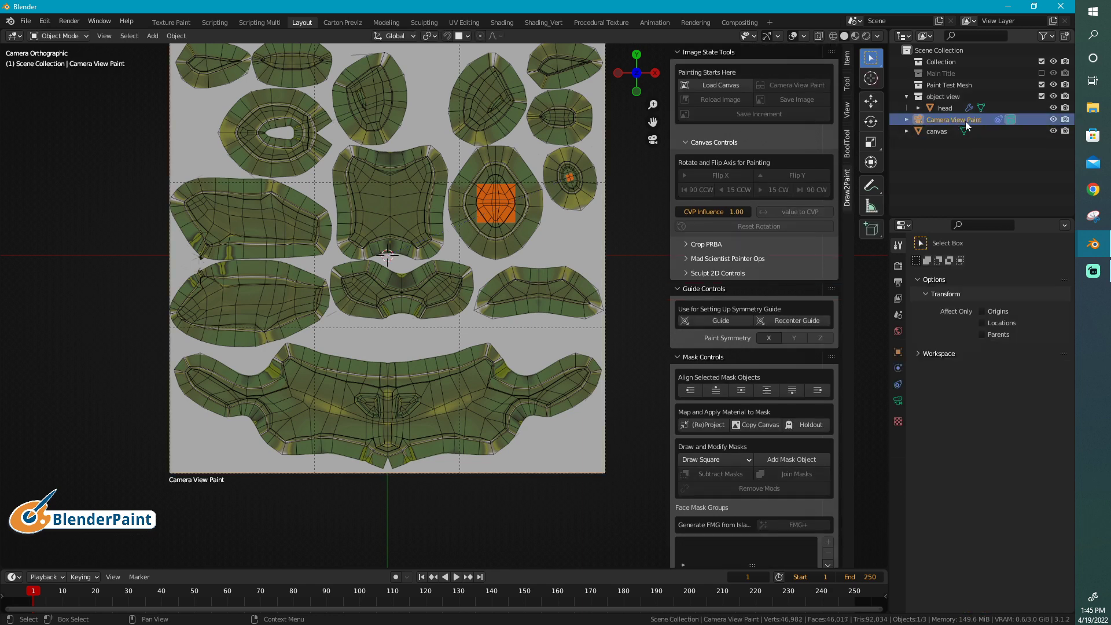
{"action": "key", "text": "Delete"}
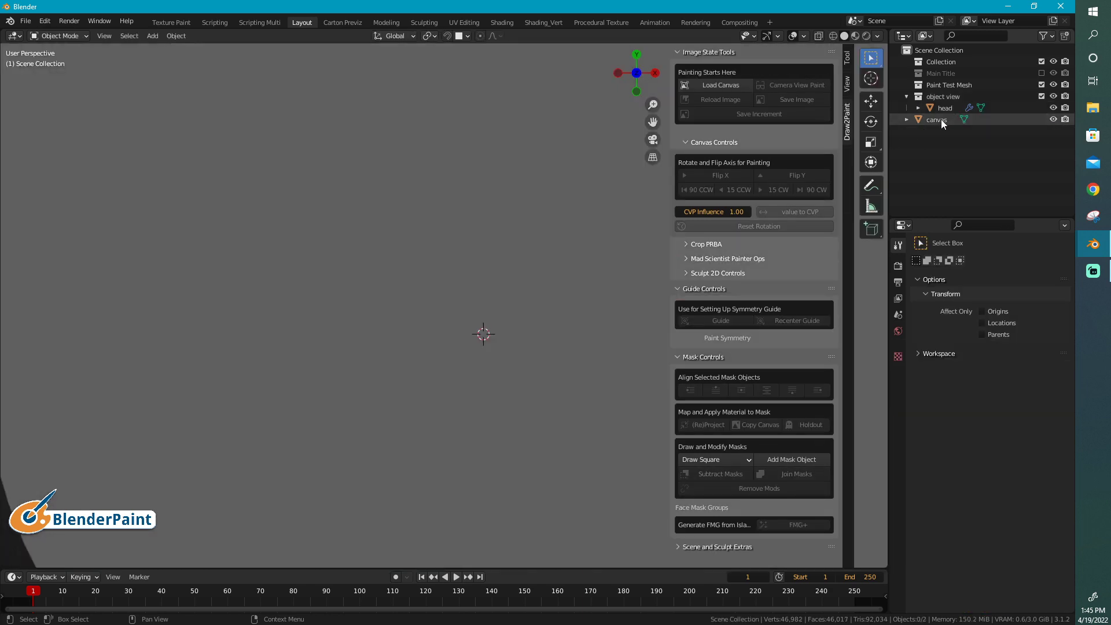
{"action": "left_click", "coordinate": [936, 119]}
{"action": "key", "text": "Delete"}
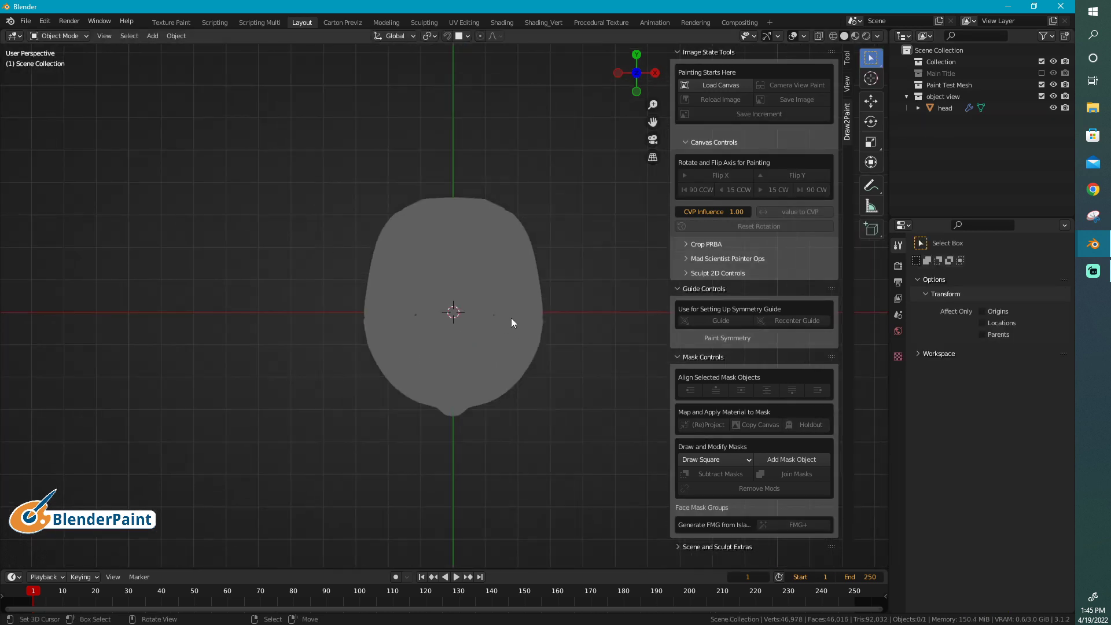
Step: Select the head and display it with material preview shading
{"action": "middle_click_drag", "start_coordinate": [512, 322], "coordinate": [481, 243]}
{"action": "left_click", "coordinate": [526, 280]}
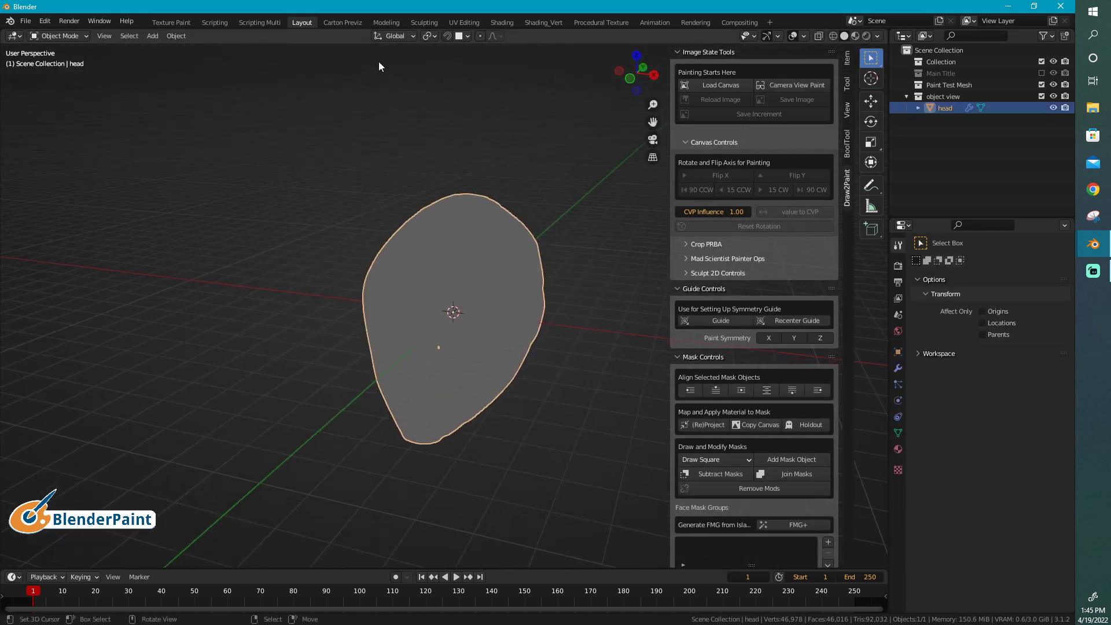
{"action": "left_click", "coordinate": [855, 36]}
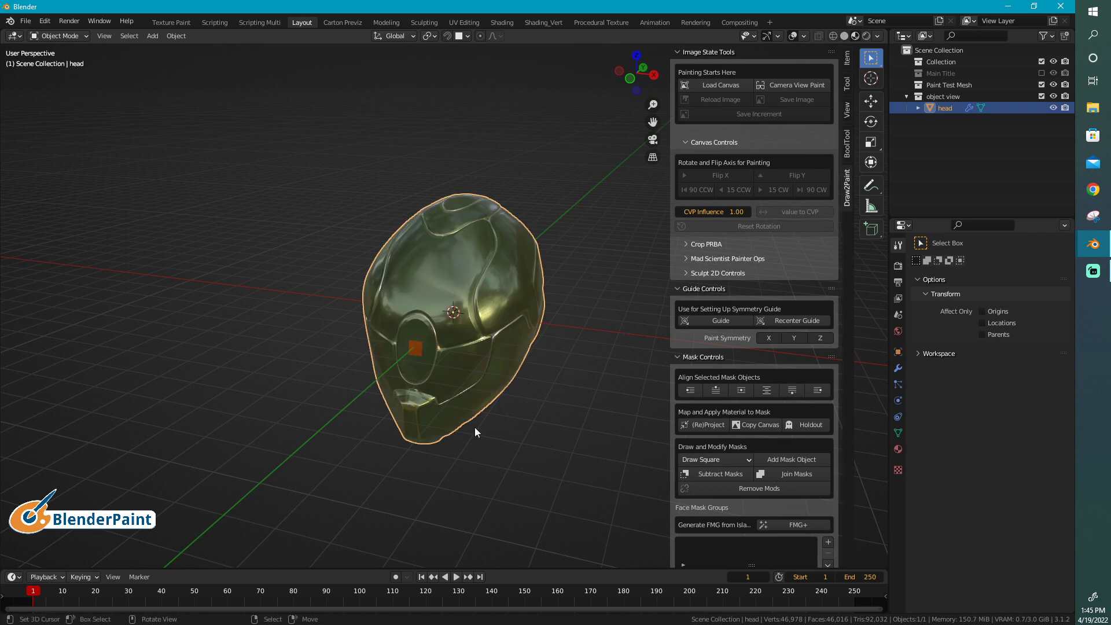
{"action": "mouse_move", "coordinate": [447, 421]}
{"action": "middle_mouse_down"}
{"action": "mouse_move", "coordinate": [516, 362]}
{"action": "mouse_move", "coordinate": [533, 319]}
{"action": "mouse_move", "coordinate": [523, 259]}
{"action": "mouse_move", "coordinate": [486, 290]}
{"action": "middle_mouse_up"}
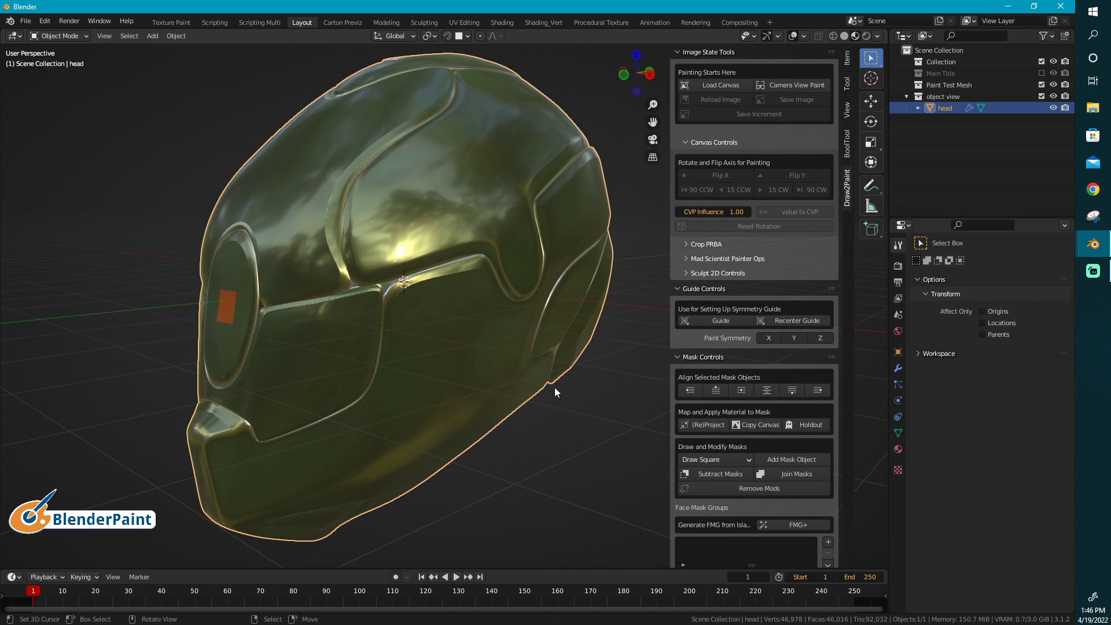
{"action": "scroll", "coordinate": [554, 392], "scroll_direction": "down", "scroll_amount": 2}
Step: Switch the head to Texture Paint mode
{"action": "key", "text": "ctrl+Tab"}
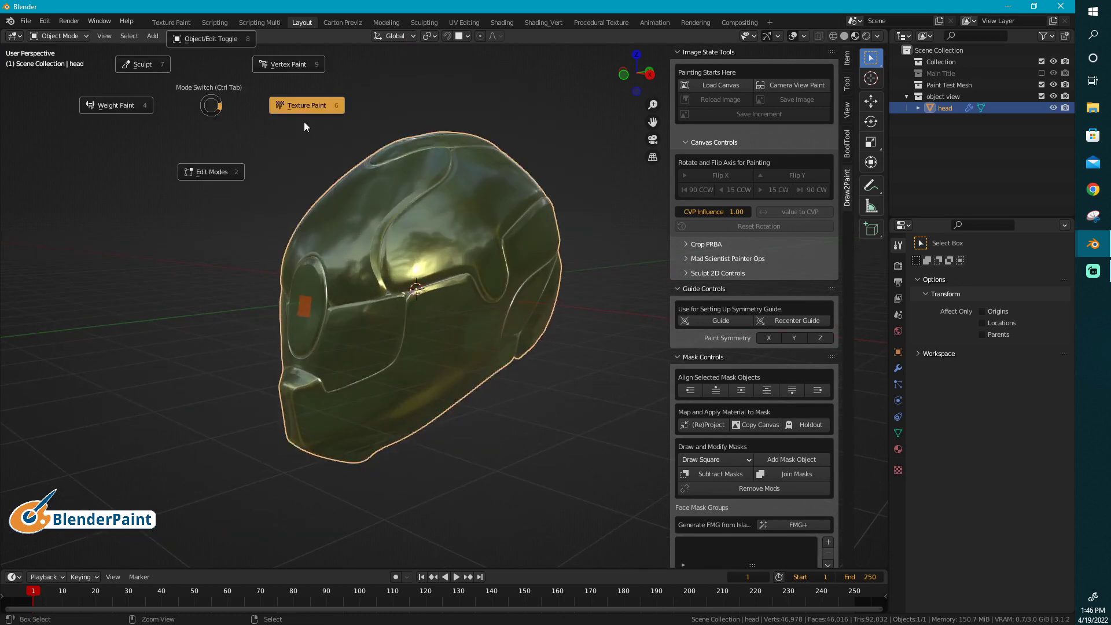
{"action": "left_click", "coordinate": [305, 107]}
{"action": "scroll", "coordinate": [428, 207], "scroll_direction": "up", "scroll_amount": 2}
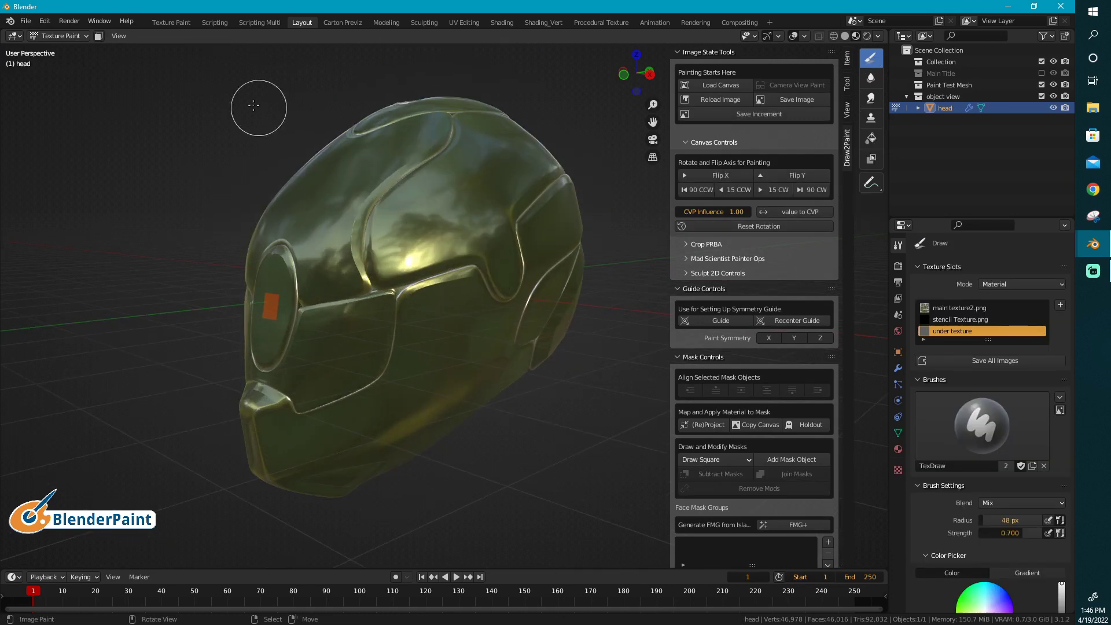
Step: With face masking enabled, pick faces on the head's upper side panel and extend the selection to the whole linked island
{"action": "right_click", "coordinate": [430, 177]}
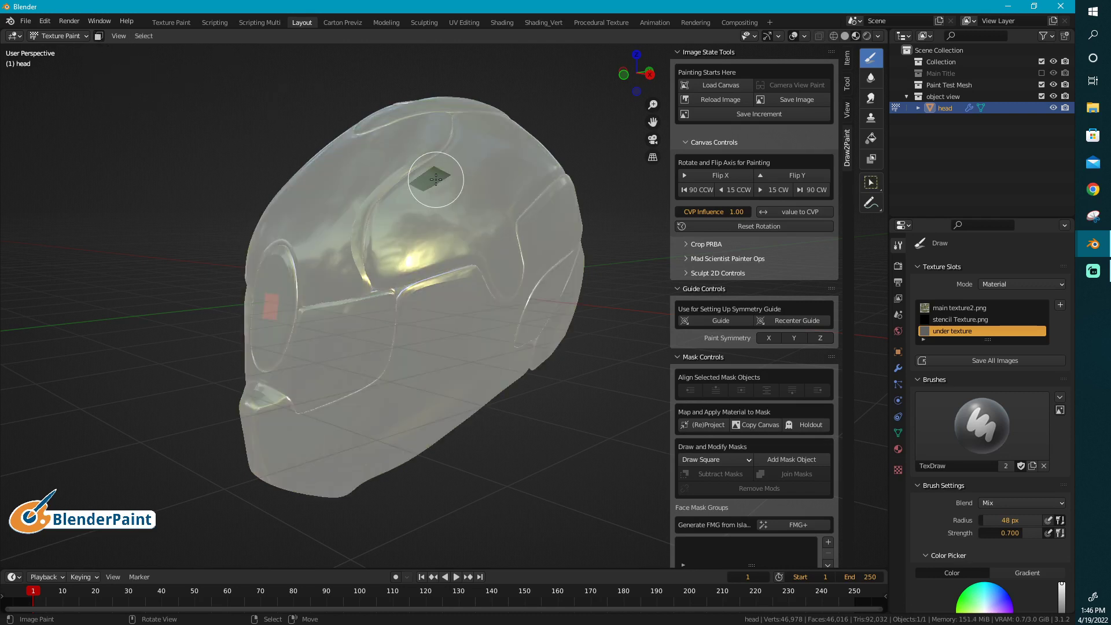
{"action": "right_click", "coordinate": [476, 203]}
{"action": "right_click", "coordinate": [475, 172]}
{"action": "right_click", "coordinate": [436, 188]}
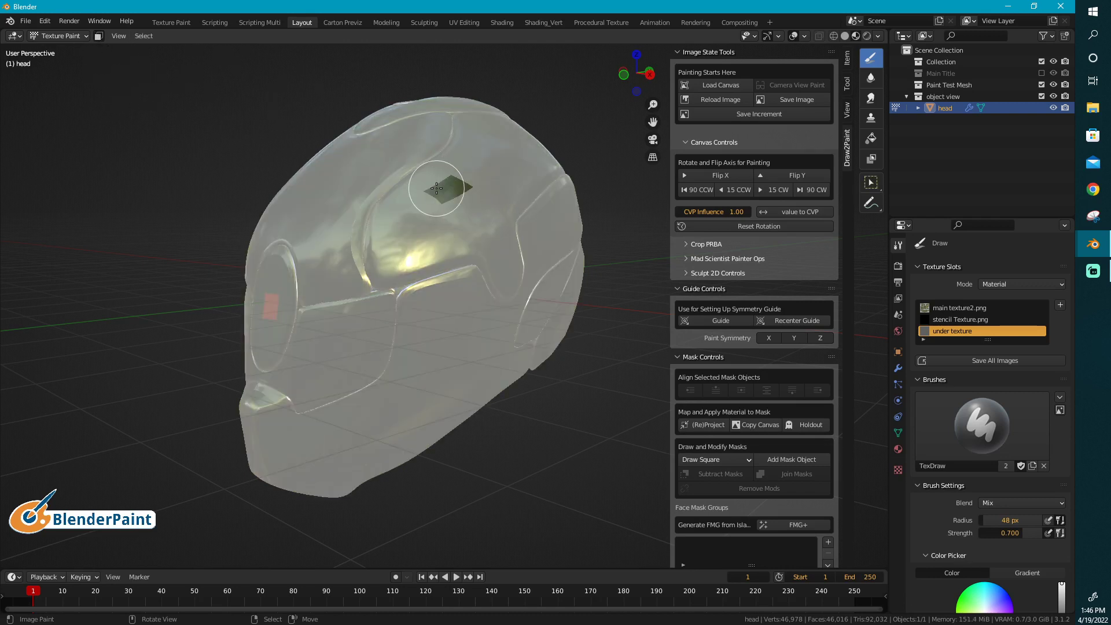
{"action": "right_click", "coordinate": [497, 187]}
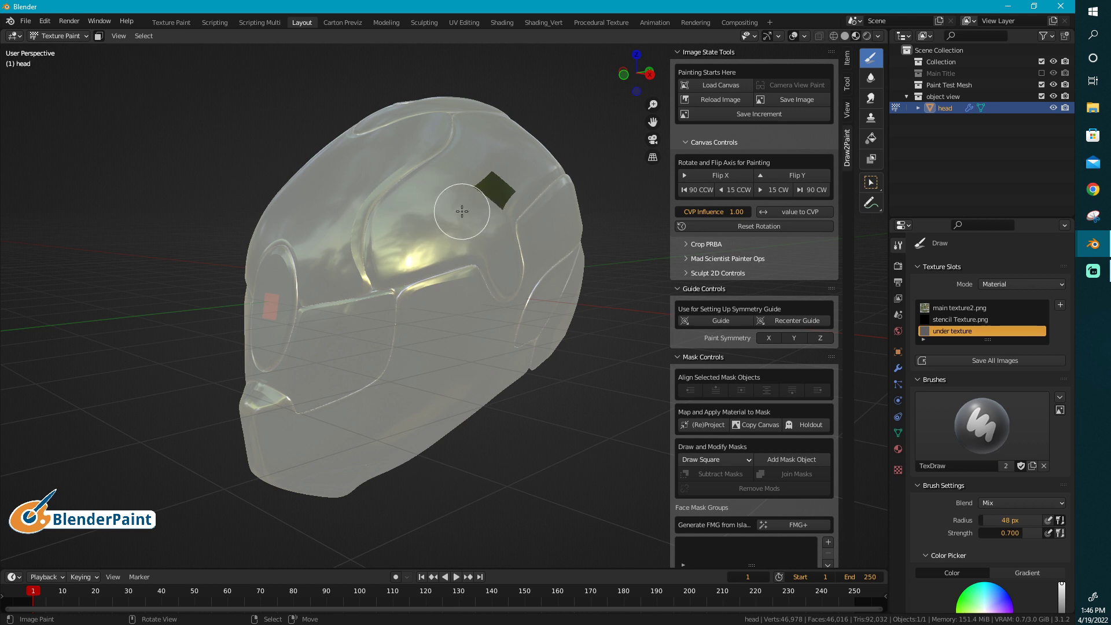
{"action": "key", "text": "l"}
{"action": "mouse_move", "coordinate": [443, 221]}
{"action": "middle_mouse_down"}
{"action": "mouse_move", "coordinate": [329, 231]}
{"action": "mouse_move", "coordinate": [552, 228]}
{"action": "mouse_move", "coordinate": [480, 214]}
{"action": "mouse_move", "coordinate": [518, 204]}
{"action": "mouse_move", "coordinate": [519, 276]}
{"action": "mouse_move", "coordinate": [493, 282]}
{"action": "middle_mouse_up"}
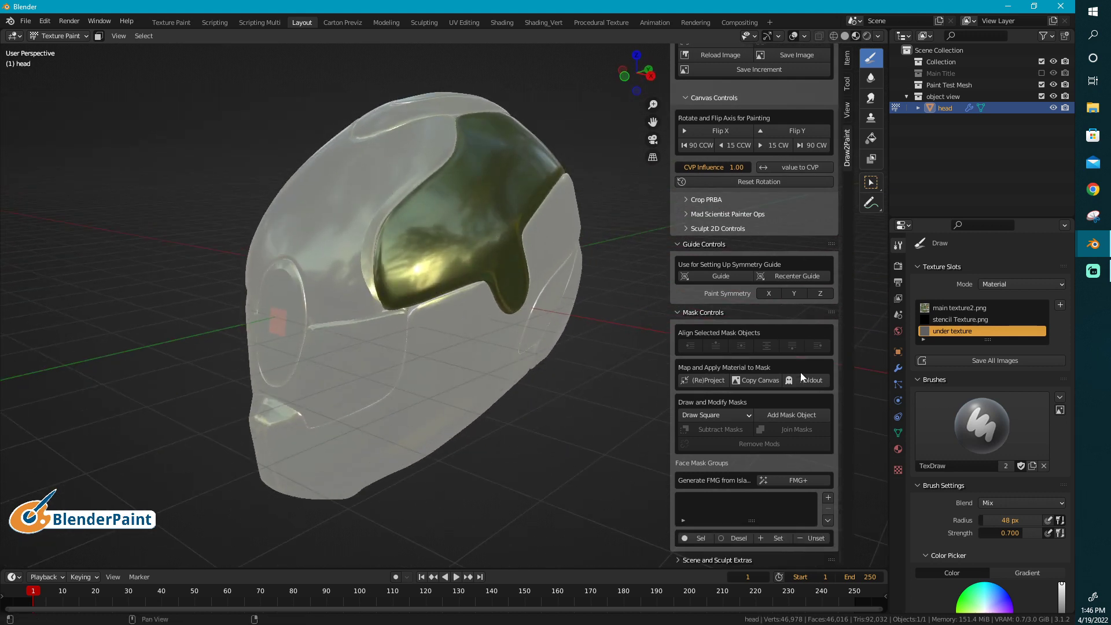
Step: Deselect all faces, generate face mask groups from the head's islands, and return to Texture Paint mode
{"action": "scroll", "coordinate": [799, 373], "scroll_direction": "down", "scroll_amount": 2}
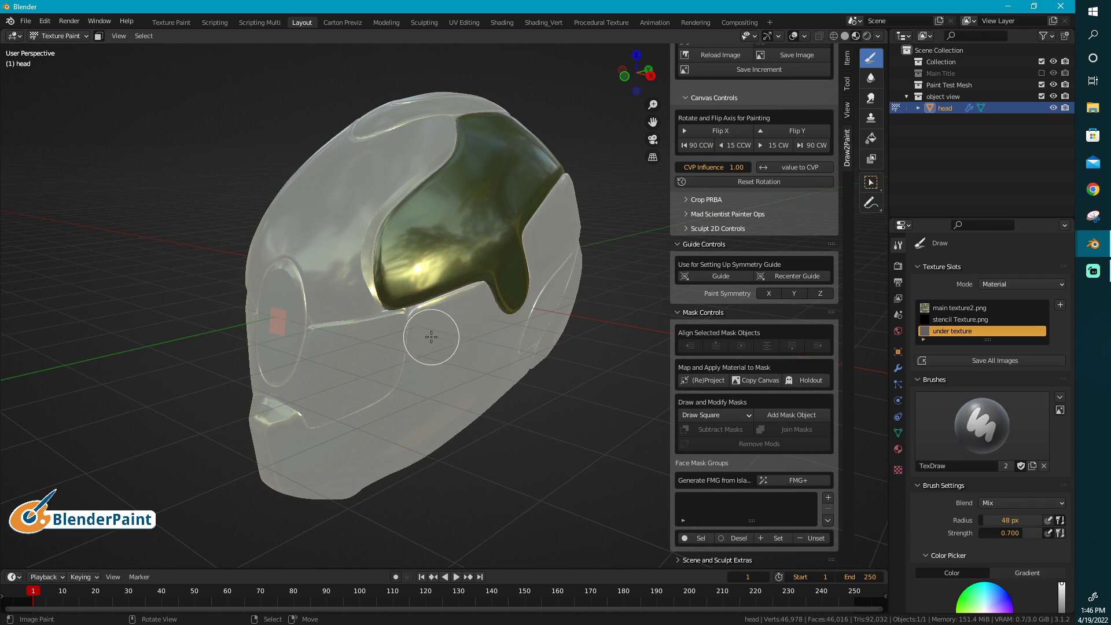
{"action": "key", "text": "alt+a"}
{"action": "left_click", "coordinate": [800, 479]}
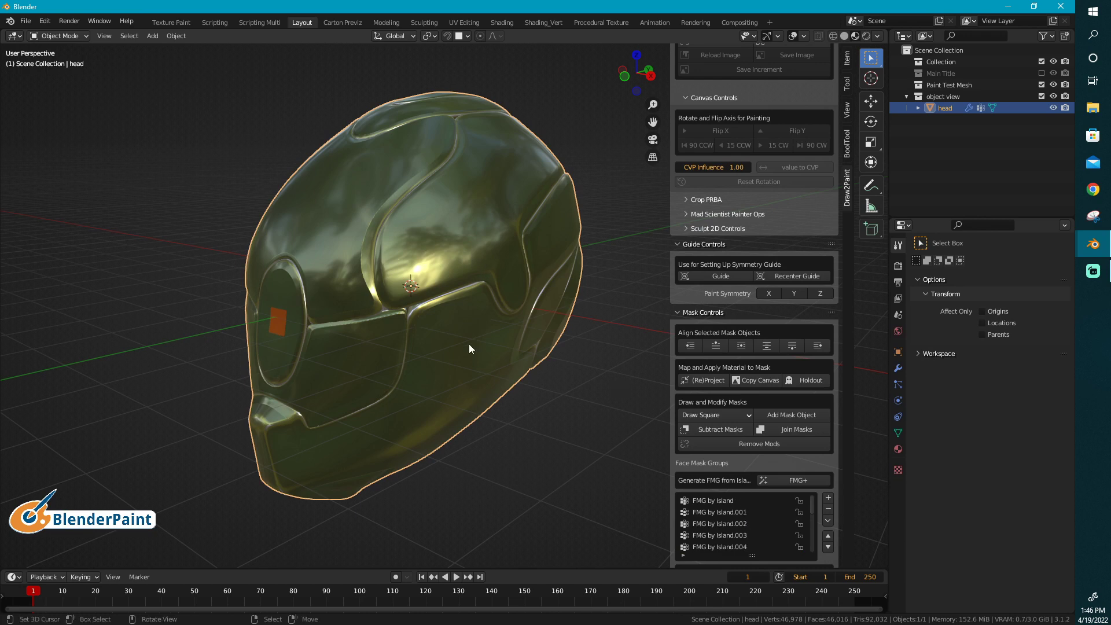
{"action": "key", "text": "ctrl+Tab"}
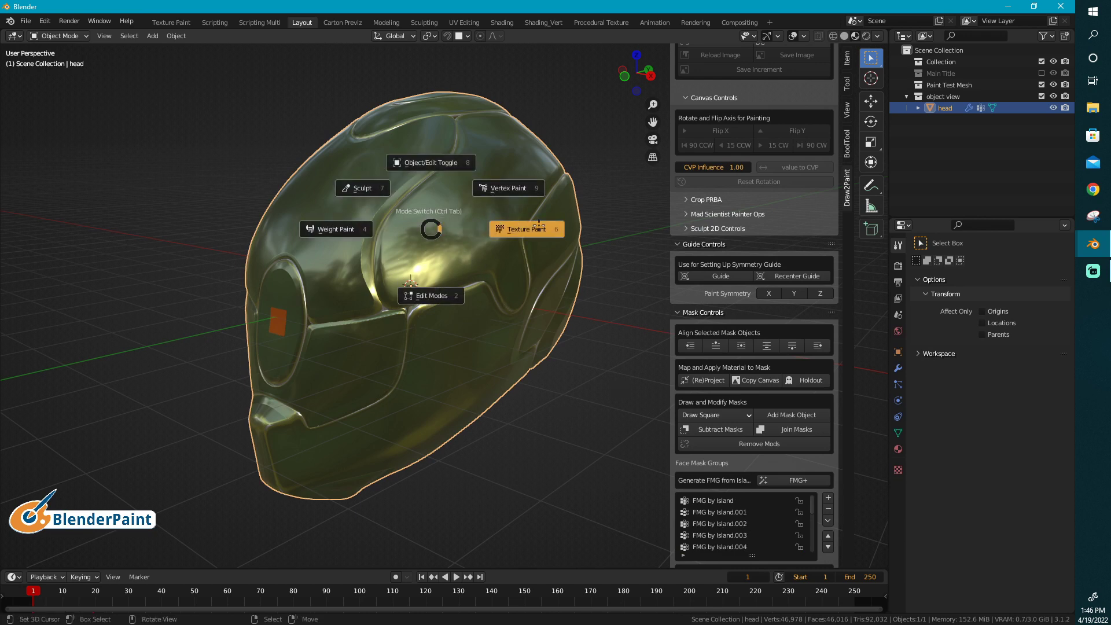
{"action": "left_click", "coordinate": [539, 226]}
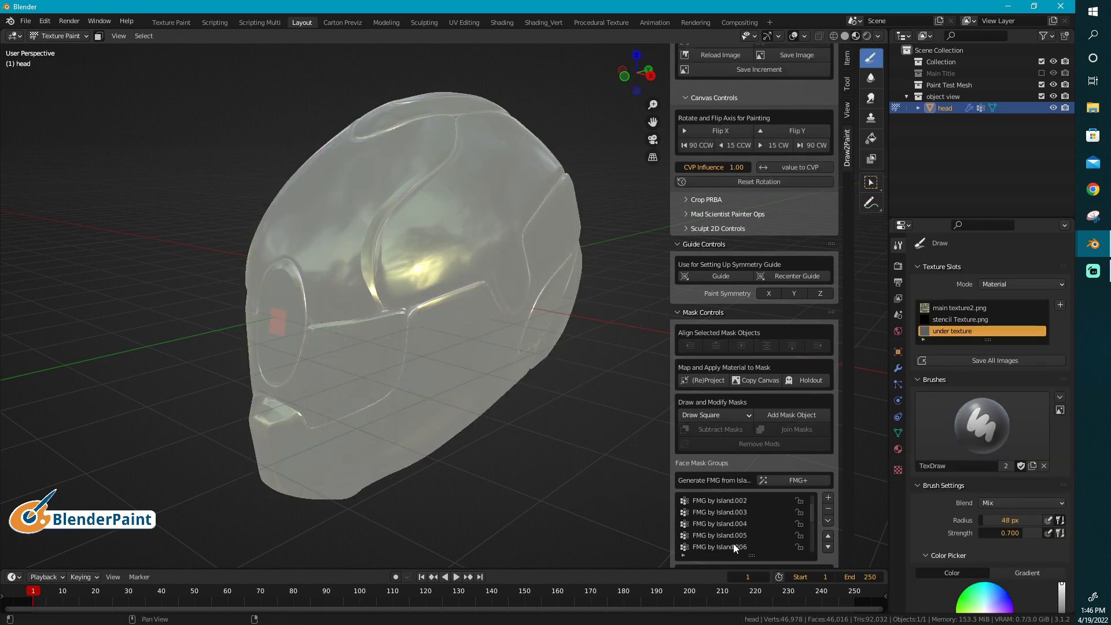
Step: Collapse the Guide Controls and Canvas Controls sections to give the face mask groups more room
{"action": "scroll", "coordinate": [734, 543], "scroll_direction": "down", "scroll_amount": 1}
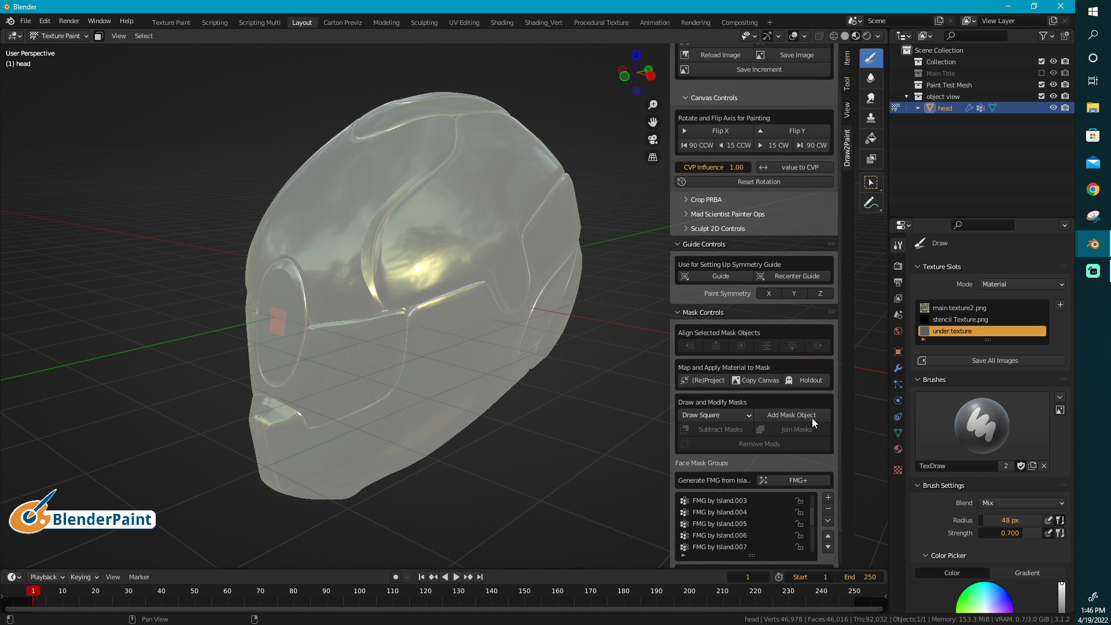
{"action": "left_click", "coordinate": [680, 246]}
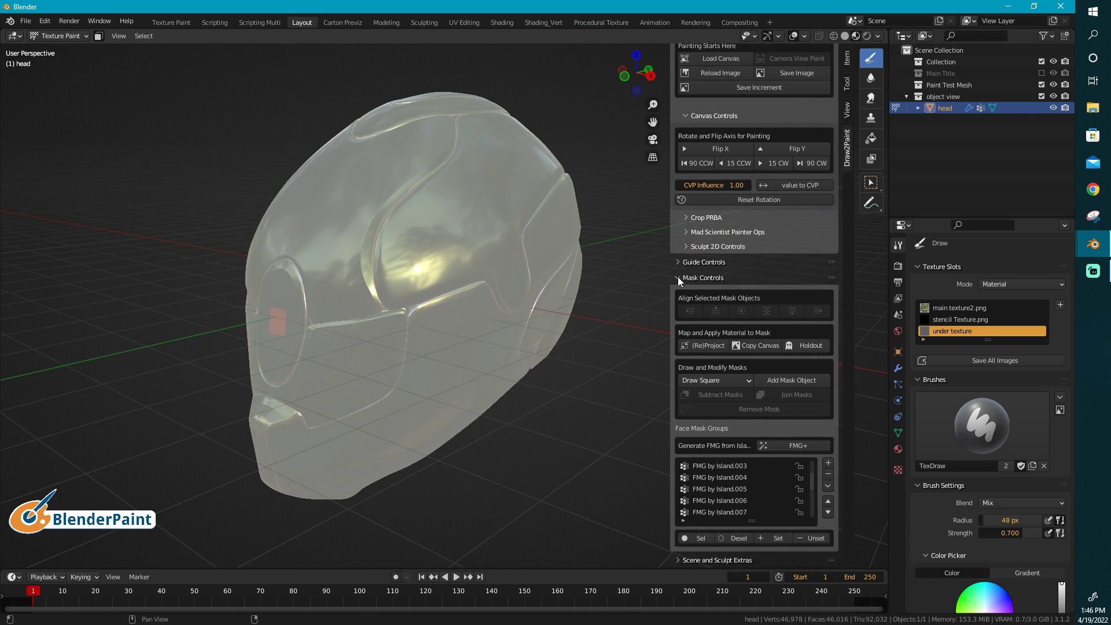
{"action": "left_click", "coordinate": [688, 114]}
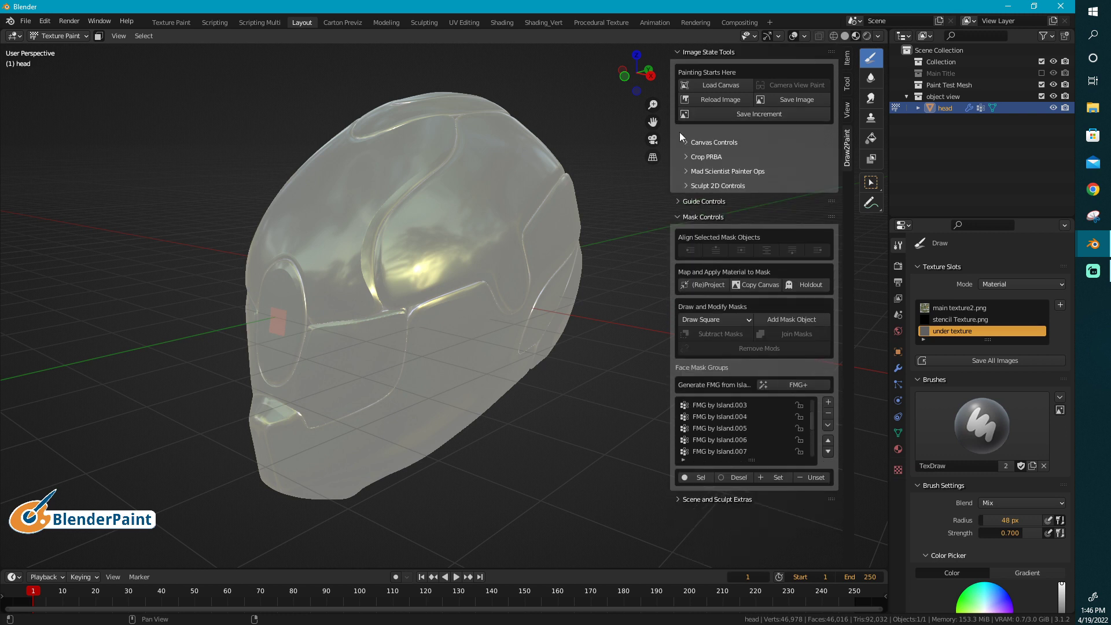
Step: Clear the face selection and select only the faces of the FMG by Island.003 mask group
{"action": "left_click", "coordinate": [728, 406]}
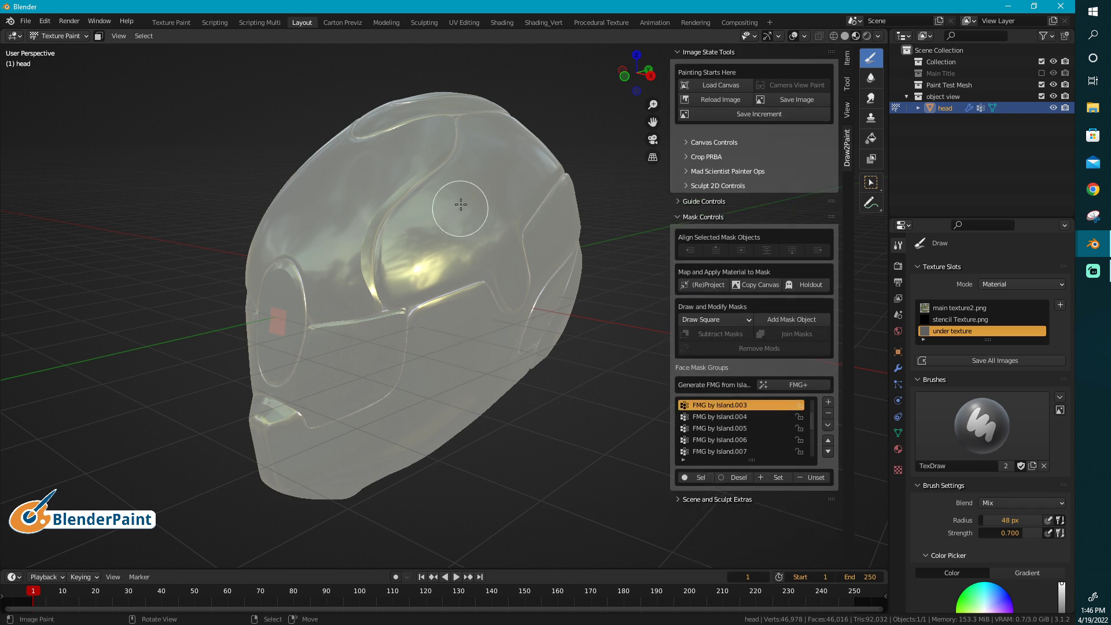
{"action": "left_click", "coordinate": [699, 478]}
{"action": "middle_click_drag", "start_coordinate": [588, 335], "coordinate": [350, 340]}
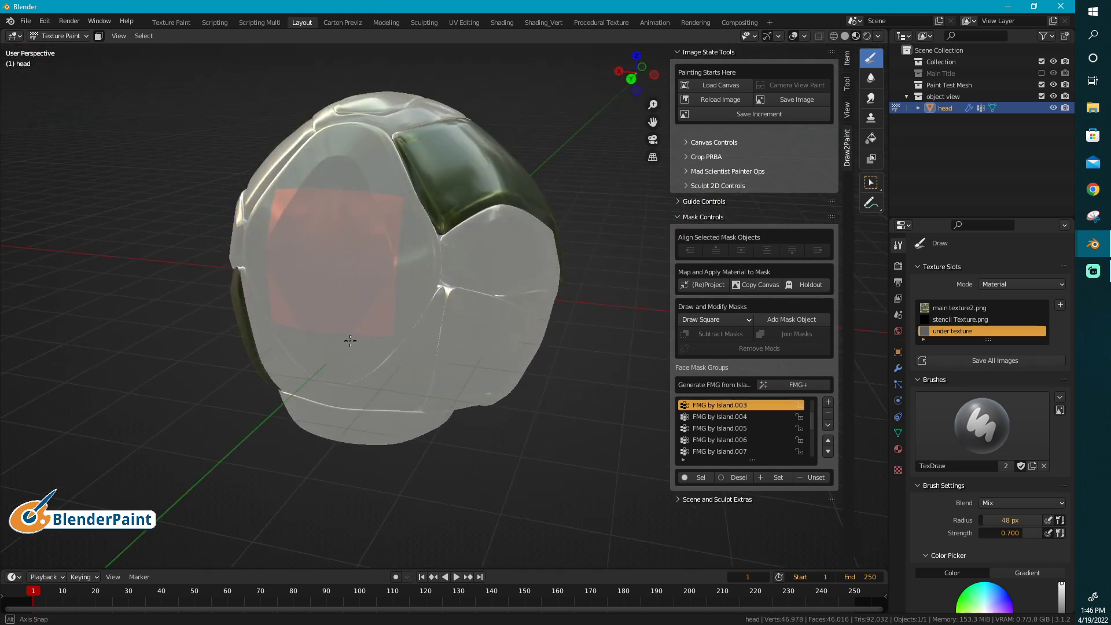
{"action": "key", "text": "alt+a"}
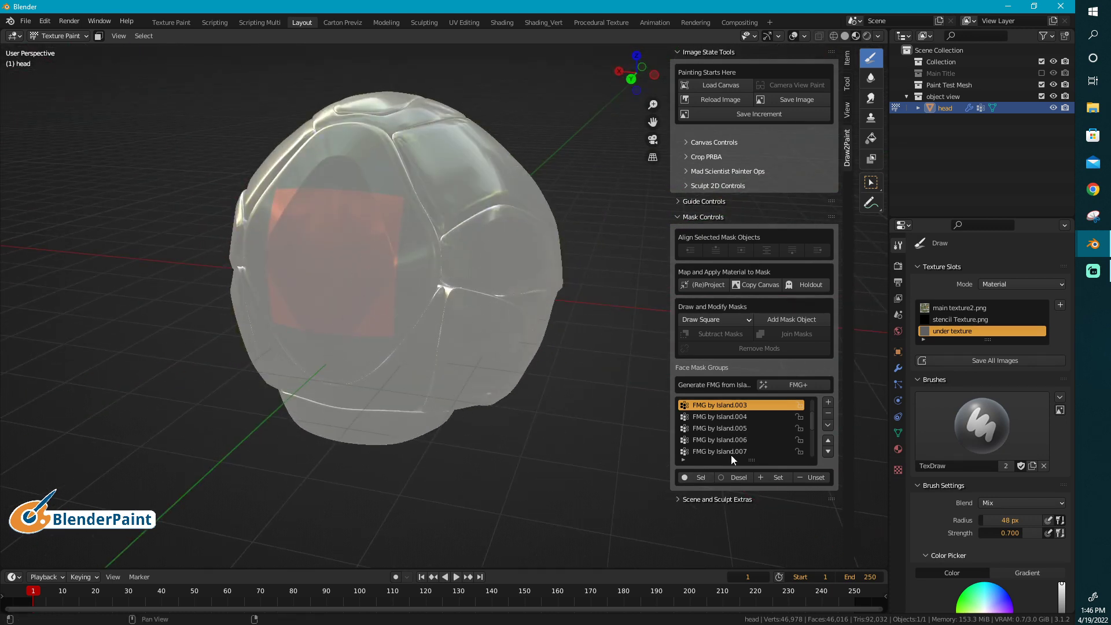
{"action": "left_click", "coordinate": [700, 476]}
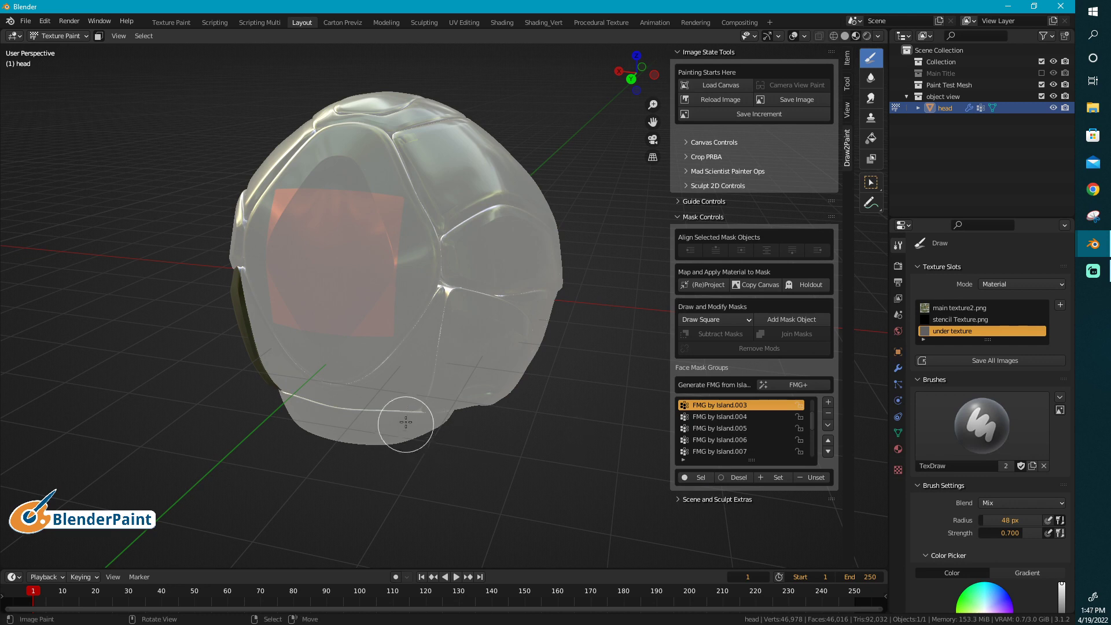
{"action": "middle_click_drag", "start_coordinate": [405, 424], "coordinate": [457, 399]}
Step: Add the faces of the FMG by Island.004 and FMG by Island.005 mask groups to the selection
{"action": "left_click", "coordinate": [720, 419]}
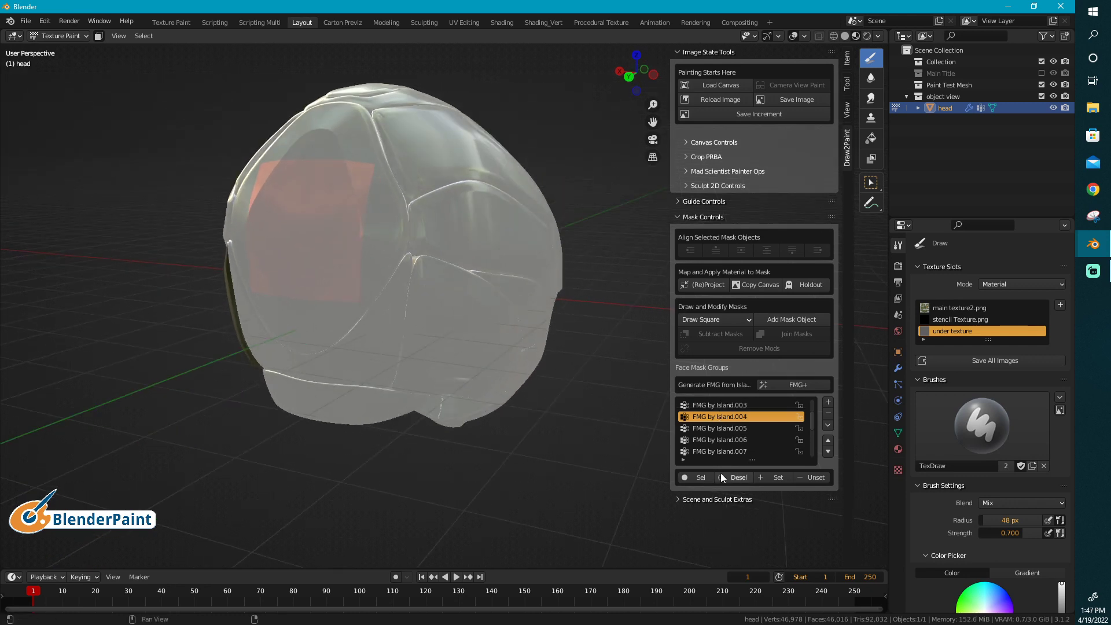
{"action": "left_click", "coordinate": [700, 477]}
{"action": "middle_click_drag", "start_coordinate": [547, 450], "coordinate": [640, 443]}
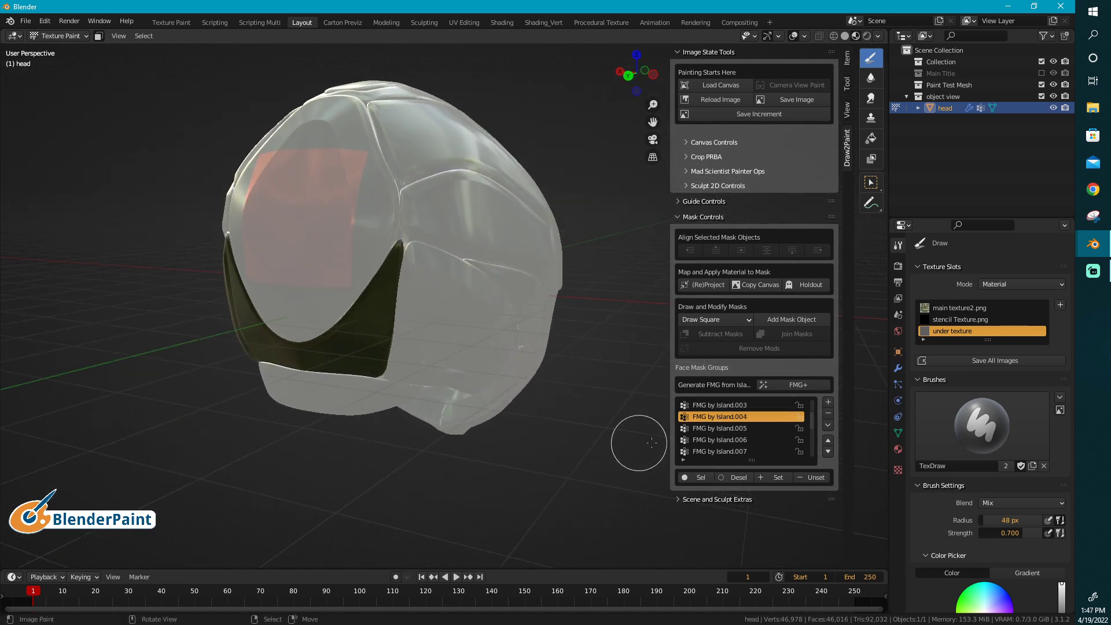
{"action": "left_click", "coordinate": [699, 430]}
{"action": "left_click", "coordinate": [700, 477]}
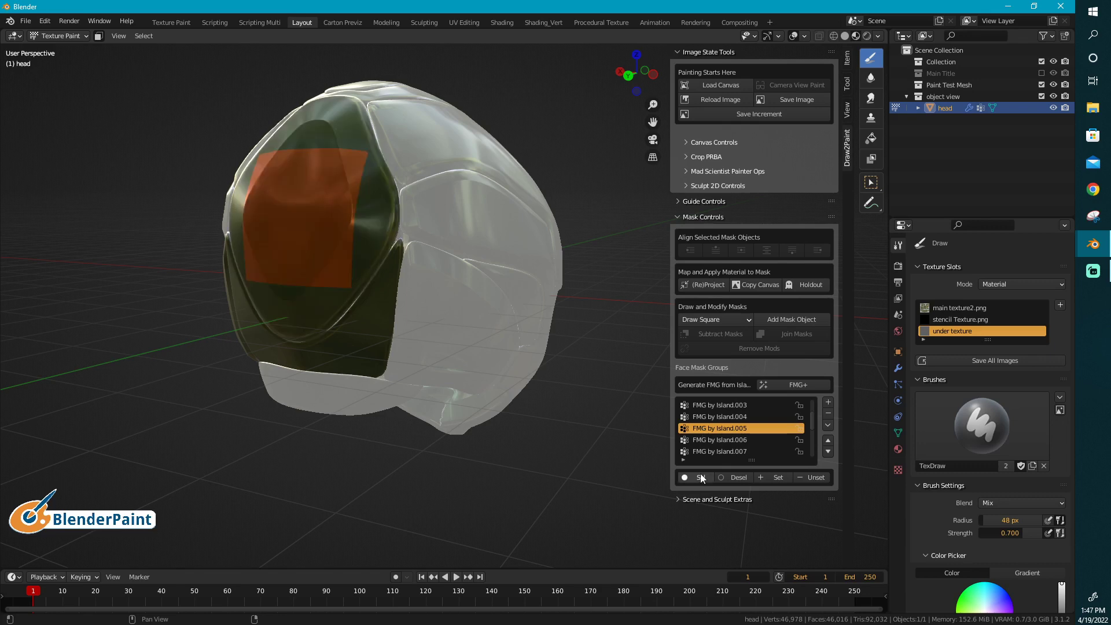
{"action": "mouse_move", "coordinate": [457, 443]}
{"action": "middle_mouse_down"}
{"action": "mouse_move", "coordinate": [458, 409]}
{"action": "mouse_move", "coordinate": [498, 409]}
{"action": "mouse_move", "coordinate": [474, 409]}
{"action": "mouse_move", "coordinate": [494, 409]}
{"action": "mouse_move", "coordinate": [526, 378]}
{"action": "middle_mouse_up"}
Step: Examine the selected mask group faces around the head and the remaining groups in the list
{"action": "left_click", "coordinate": [711, 406]}
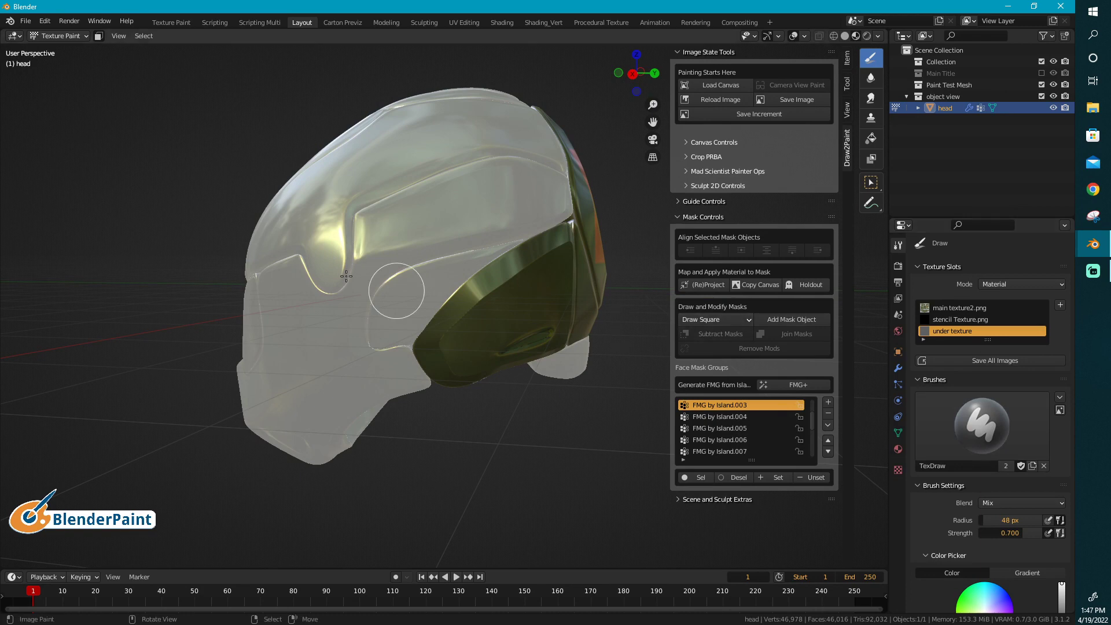
{"action": "mouse_move", "coordinate": [502, 338]}
{"action": "middle_mouse_down"}
{"action": "mouse_move", "coordinate": [440, 321]}
{"action": "mouse_move", "coordinate": [459, 272]}
{"action": "mouse_move", "coordinate": [417, 274]}
{"action": "middle_mouse_up"}
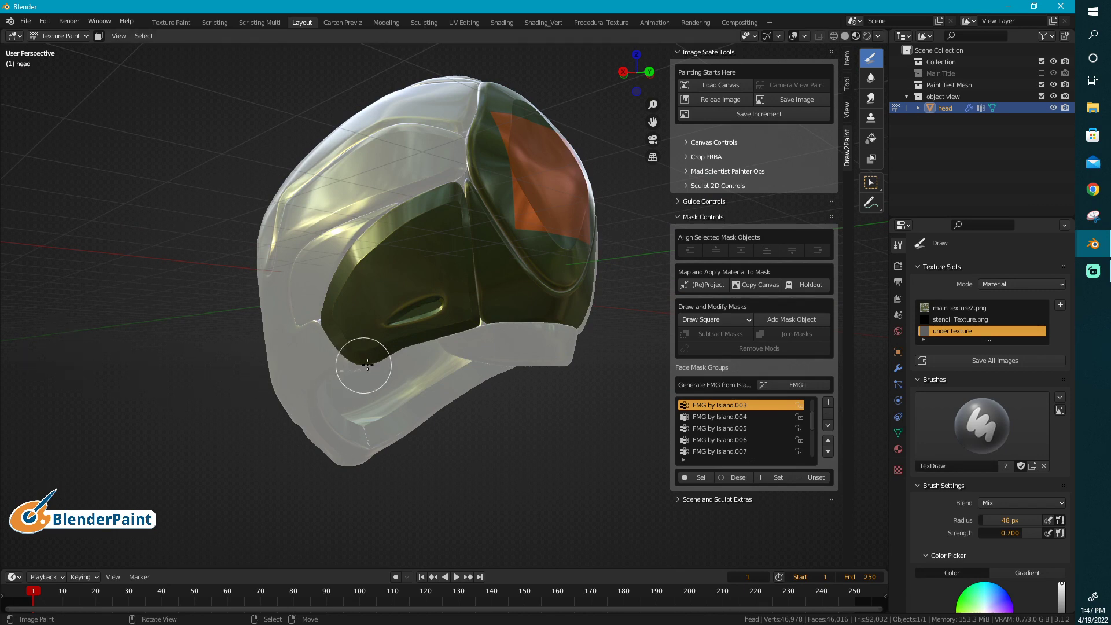
{"action": "middle_click_drag", "start_coordinate": [367, 364], "coordinate": [390, 376]}
{"action": "middle_click_drag", "start_coordinate": [420, 369], "coordinate": [387, 386]}
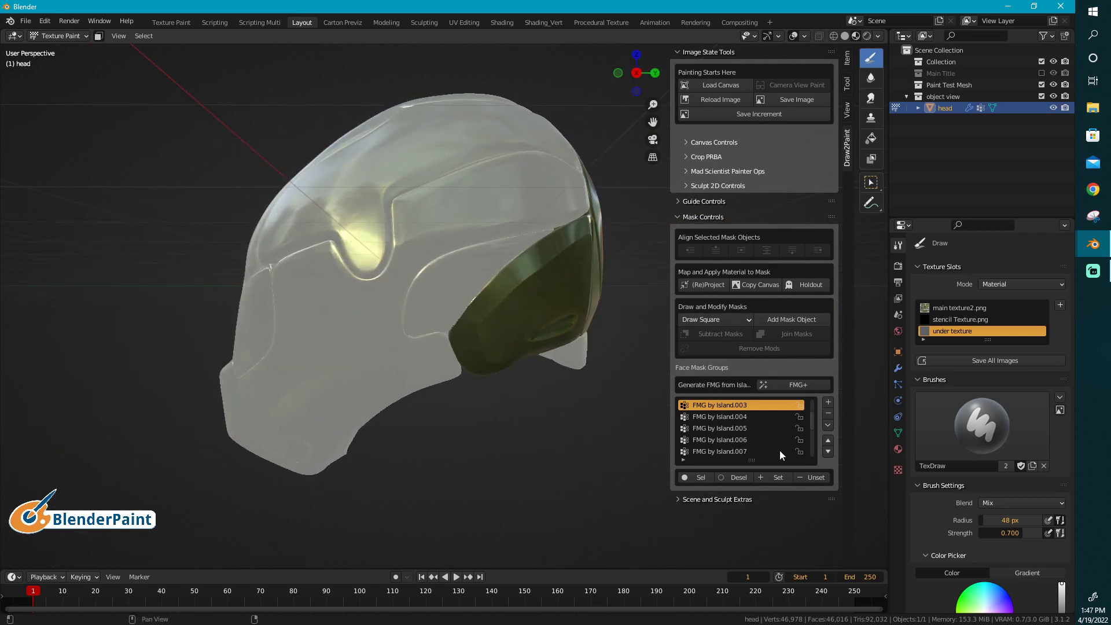
{"action": "scroll", "coordinate": [705, 428], "scroll_direction": "down", "scroll_amount": 2}
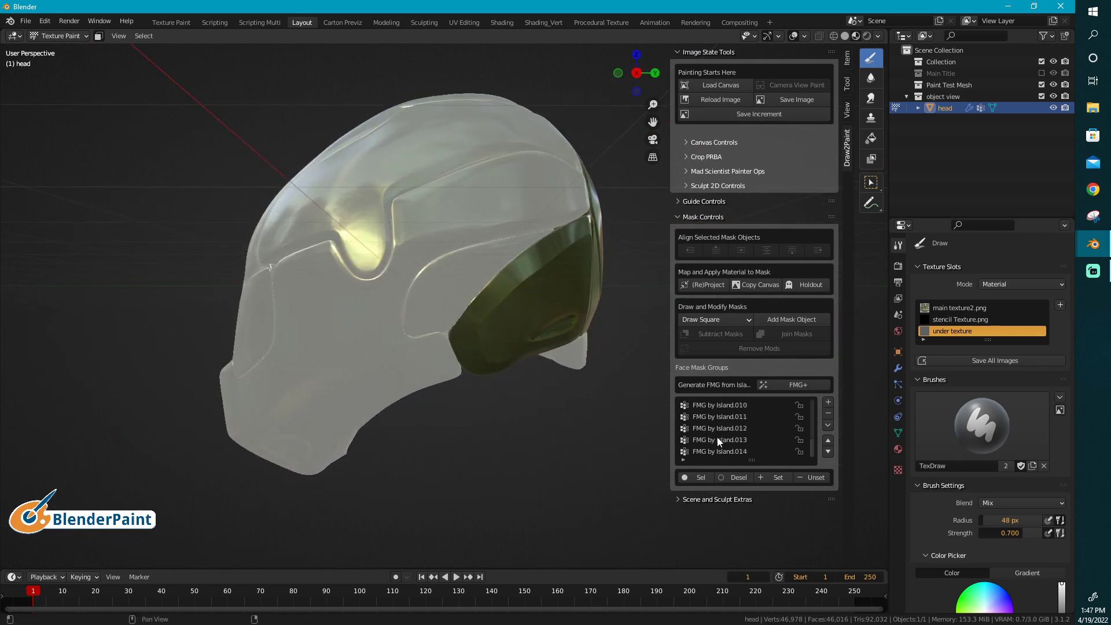
Step: Select the upper half of the front oval panel's faces and assign them to a new face mask group named new front
{"action": "middle_click_drag", "start_coordinate": [399, 321], "coordinate": [515, 339]}
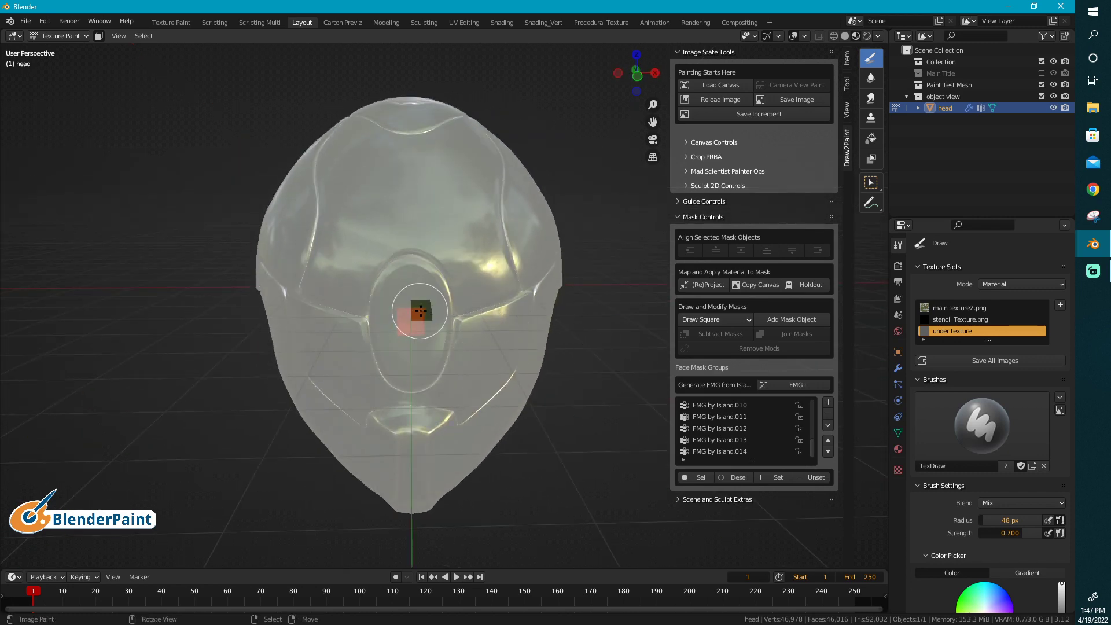
{"action": "mouse_move", "coordinate": [433, 303]}
{"action": "left_mouse_down"}
{"action": "mouse_move", "coordinate": [408, 304]}
{"action": "mouse_move", "coordinate": [423, 289]}
{"action": "mouse_move", "coordinate": [399, 295]}
{"action": "mouse_move", "coordinate": [414, 305]}
{"action": "left_mouse_up"}
{"action": "scroll", "coordinate": [428, 318], "scroll_direction": "up", "scroll_amount": 3}
{"action": "middle_click_drag", "start_coordinate": [434, 327], "coordinate": [435, 297]}
{"action": "mouse_move", "coordinate": [358, 185]}
{"action": "left_mouse_down"}
{"action": "mouse_move", "coordinate": [327, 173]}
{"action": "mouse_move", "coordinate": [379, 98]}
{"action": "mouse_move", "coordinate": [436, 105]}
{"action": "mouse_move", "coordinate": [457, 184]}
{"action": "left_mouse_up"}
{"action": "middle_click_drag", "start_coordinate": [457, 184], "coordinate": [442, 196]}
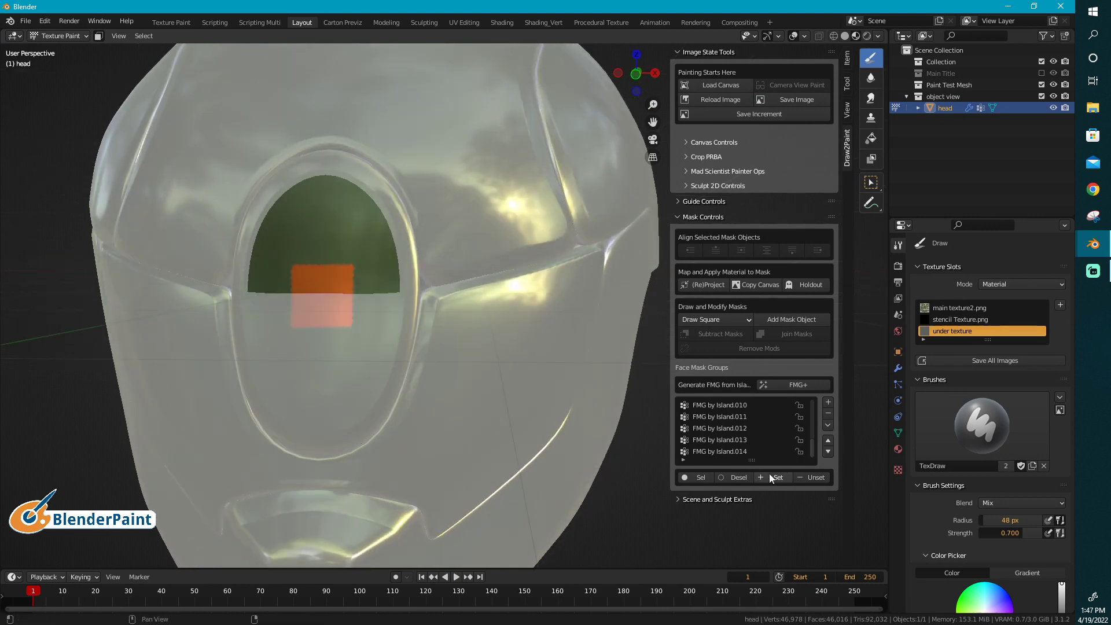
{"action": "left_click", "coordinate": [828, 401]}
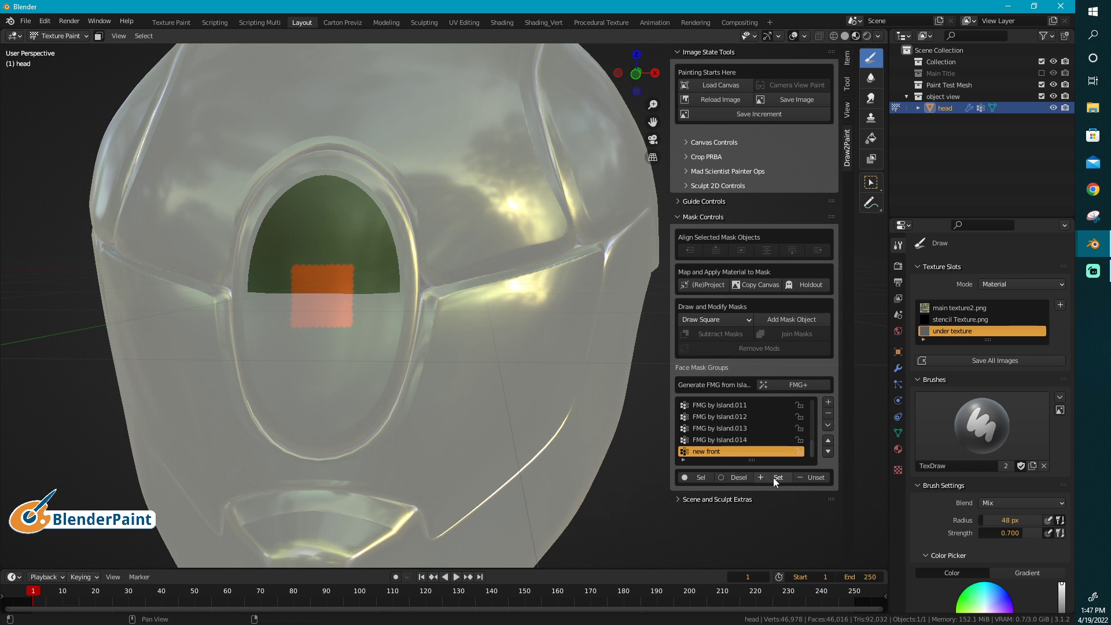
Step: Make main texture2.png the active paint texture and paint the masked upper half of the front oval orange
{"action": "middle_click_drag", "start_coordinate": [366, 285], "coordinate": [365, 293], "text": "alt"}
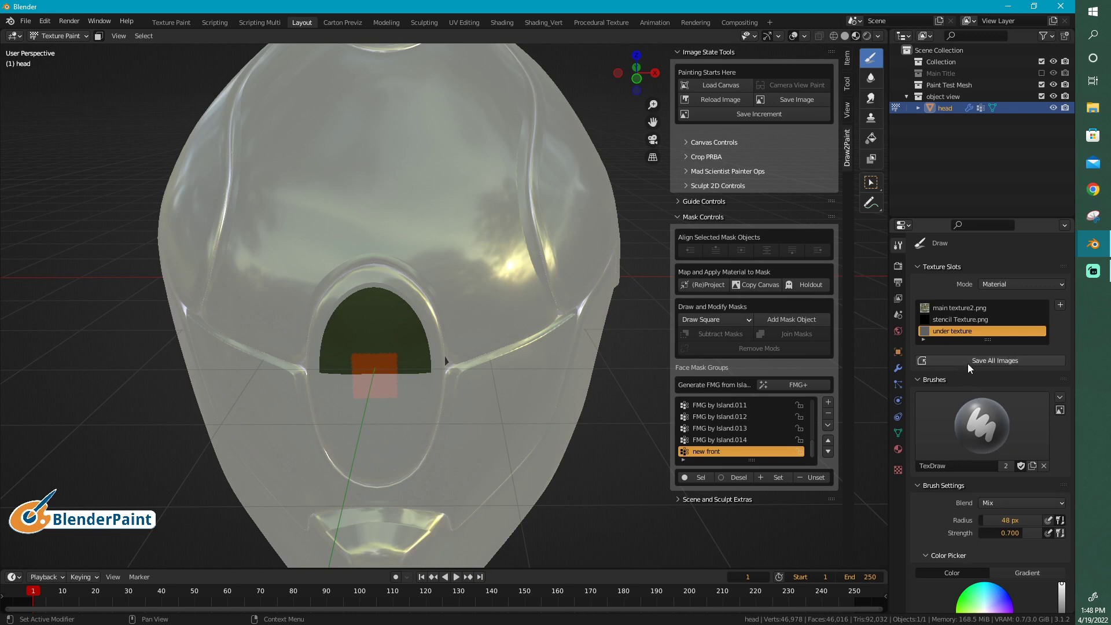
{"action": "left_click", "coordinate": [953, 308]}
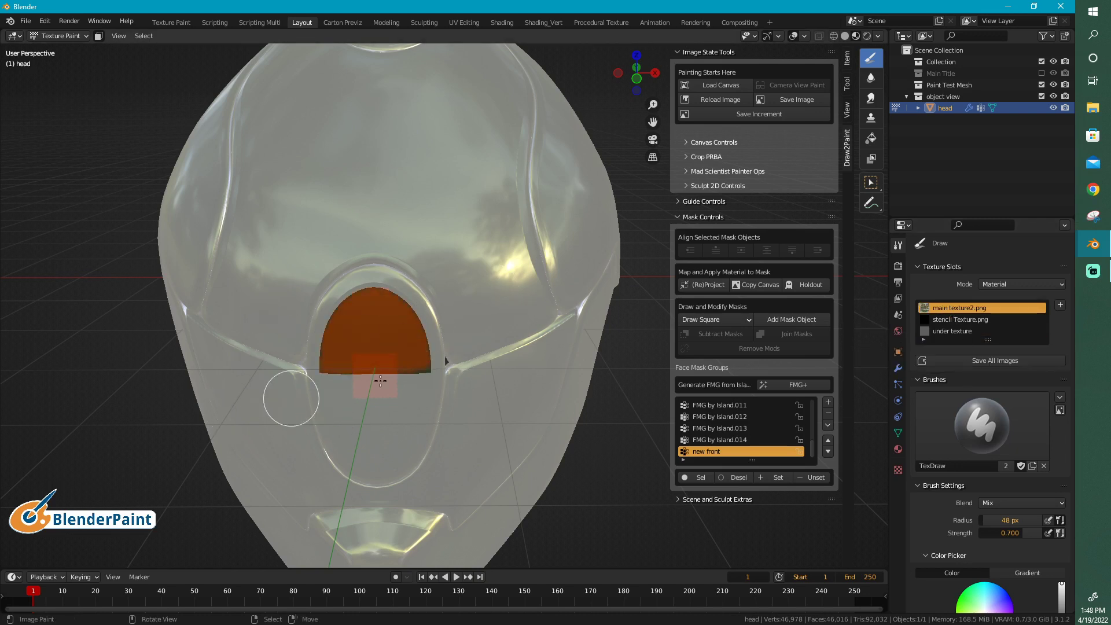
{"action": "mouse_move", "coordinate": [380, 381]}
{"action": "left_mouse_down"}
{"action": "mouse_move", "coordinate": [349, 348]}
{"action": "mouse_move", "coordinate": [263, 366]}
{"action": "mouse_move", "coordinate": [427, 345]}
{"action": "mouse_move", "coordinate": [384, 359]}
{"action": "mouse_move", "coordinate": [359, 312]}
{"action": "mouse_move", "coordinate": [404, 348]}
{"action": "mouse_move", "coordinate": [403, 287]}
{"action": "left_mouse_up"}
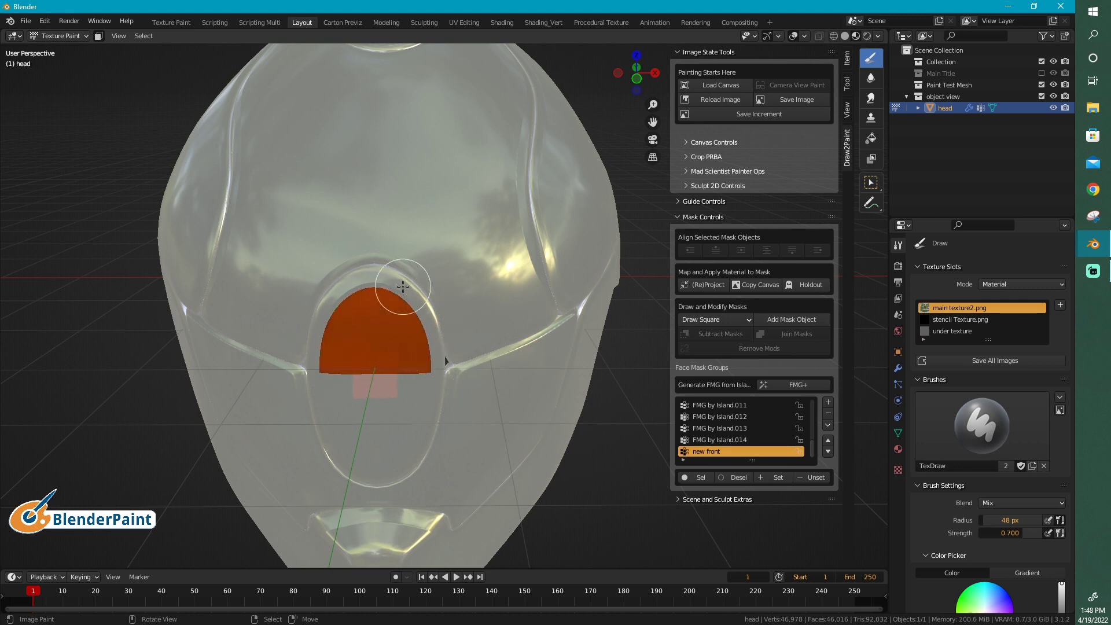
Step: Select all linked faces of the front oval island and remove the new front group's faces from the selection
{"action": "mouse_move", "coordinate": [464, 370]}
{"action": "middle_mouse_down"}
{"action": "mouse_move", "coordinate": [452, 347]}
{"action": "mouse_move", "coordinate": [673, 412]}
{"action": "middle_mouse_up"}
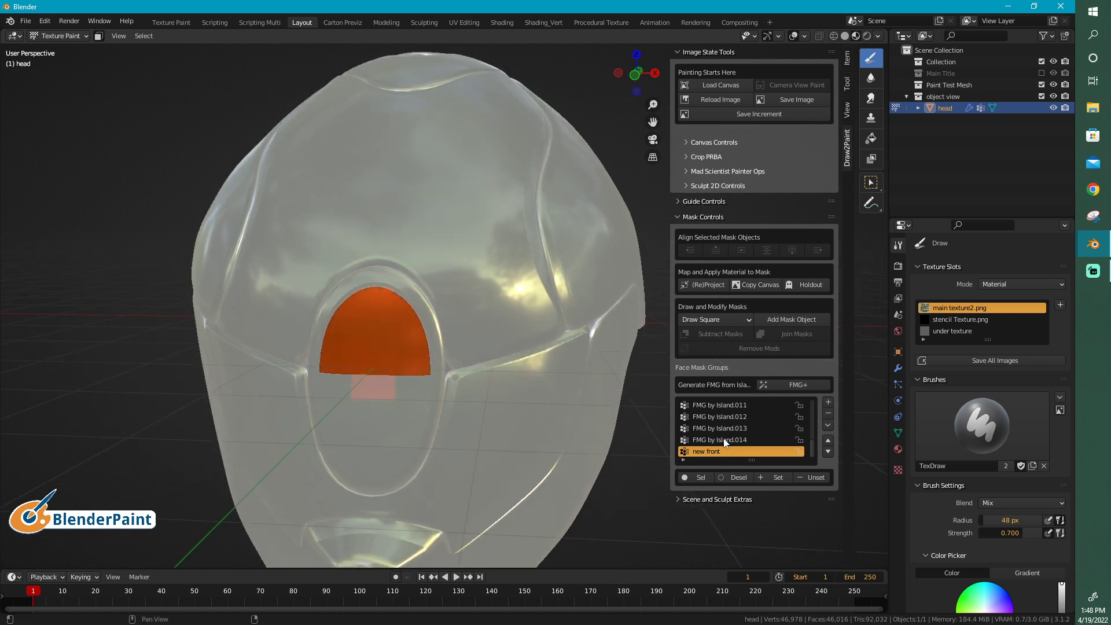
{"action": "right_click", "coordinate": [383, 421]}
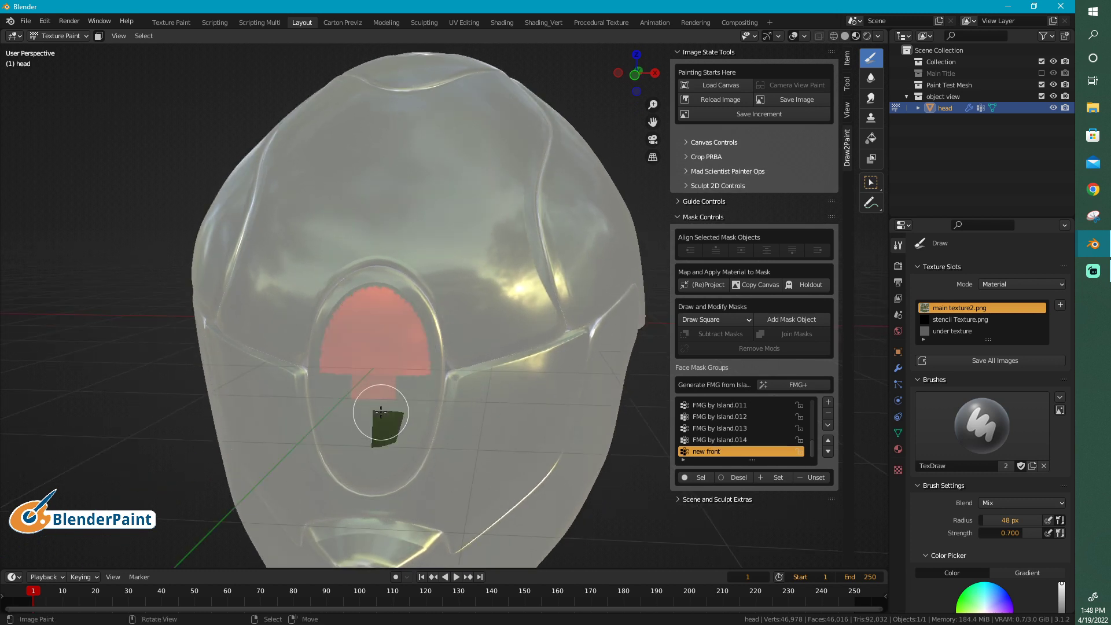
{"action": "key", "text": "ctrl+l"}
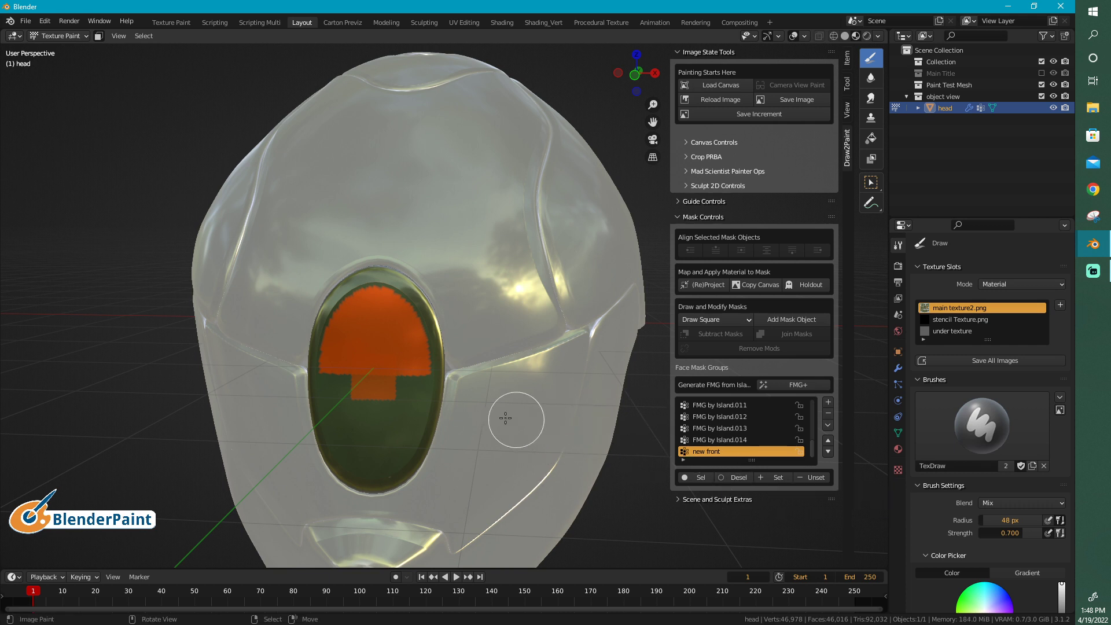
{"action": "mouse_move", "coordinate": [364, 326]}
{"action": "left_mouse_down"}
{"action": "mouse_move", "coordinate": [384, 335]}
{"action": "mouse_move", "coordinate": [385, 302]}
{"action": "mouse_move", "coordinate": [371, 292]}
{"action": "mouse_move", "coordinate": [329, 346]}
{"action": "mouse_move", "coordinate": [405, 357]}
{"action": "mouse_move", "coordinate": [429, 327]}
{"action": "left_mouse_up"}
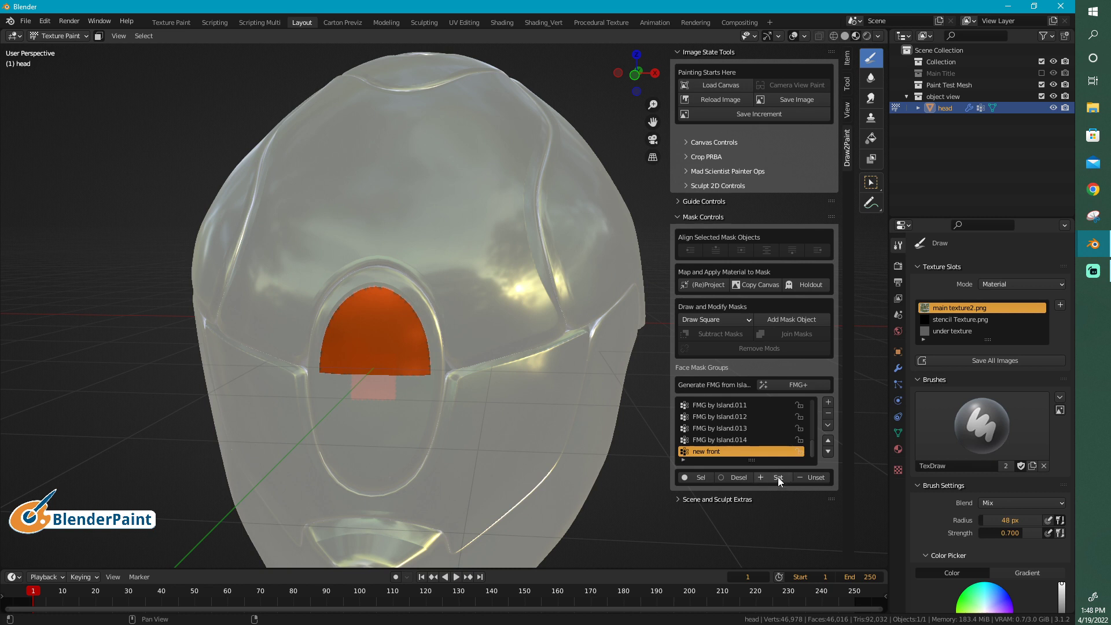
{"action": "right_click", "coordinate": [385, 406]}
{"action": "key", "text": "ctrl+l"}
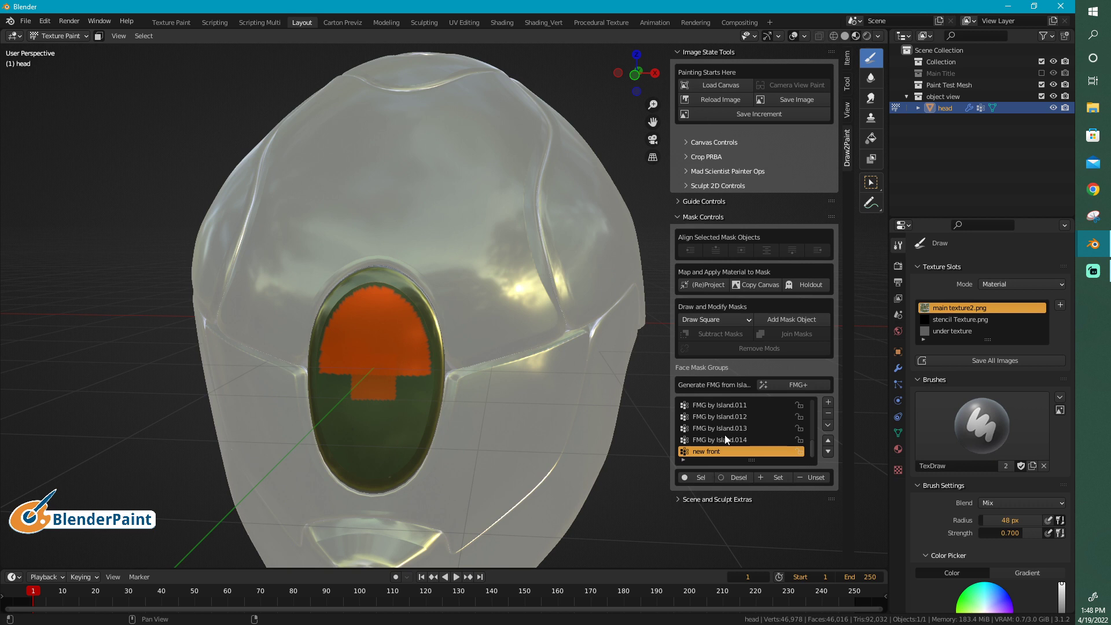
{"action": "left_click", "coordinate": [733, 477]}
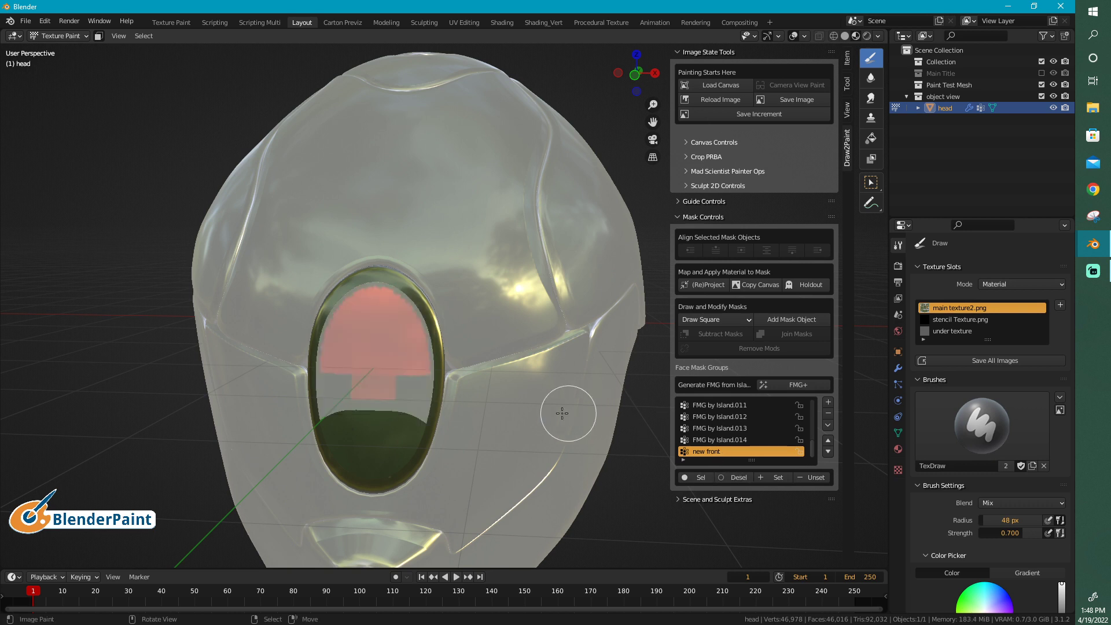
Step: Paint the unmasked lower half and the surrounding rim of the front oval blue
{"action": "middle_click_drag", "start_coordinate": [497, 412], "coordinate": [473, 367]}
{"action": "mouse_move", "coordinate": [466, 363]}
{"action": "left_mouse_down"}
{"action": "mouse_move", "coordinate": [441, 324]}
{"action": "mouse_move", "coordinate": [369, 330]}
{"action": "left_mouse_up"}
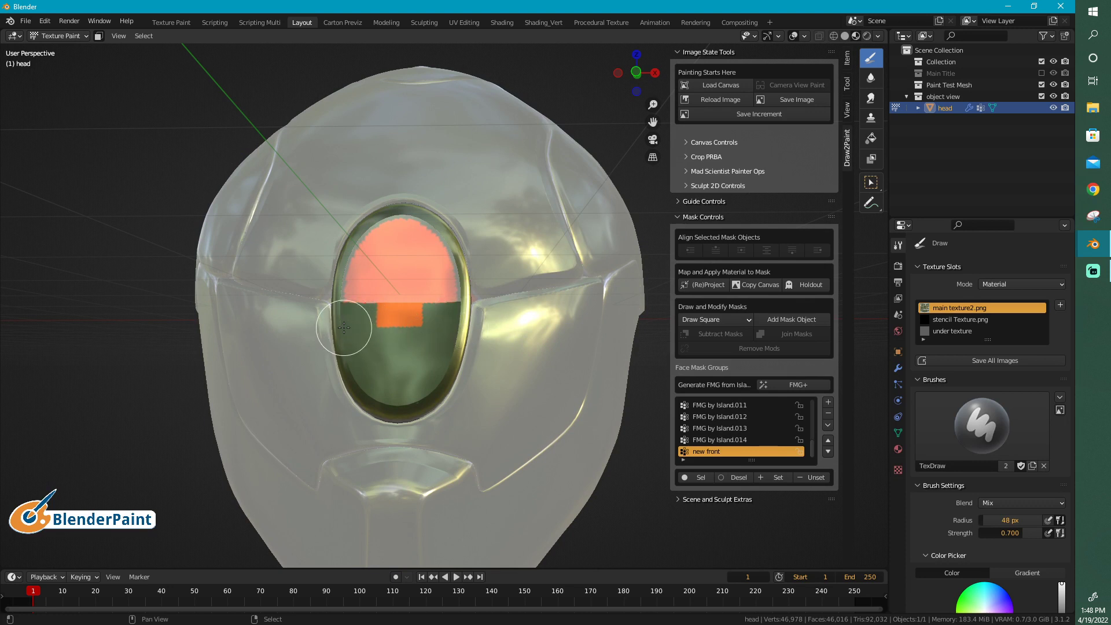
{"action": "mouse_move", "coordinate": [439, 307]}
{"action": "middle_mouse_down"}
{"action": "mouse_move", "coordinate": [457, 327]}
{"action": "mouse_move", "coordinate": [470, 319]}
{"action": "middle_mouse_up"}
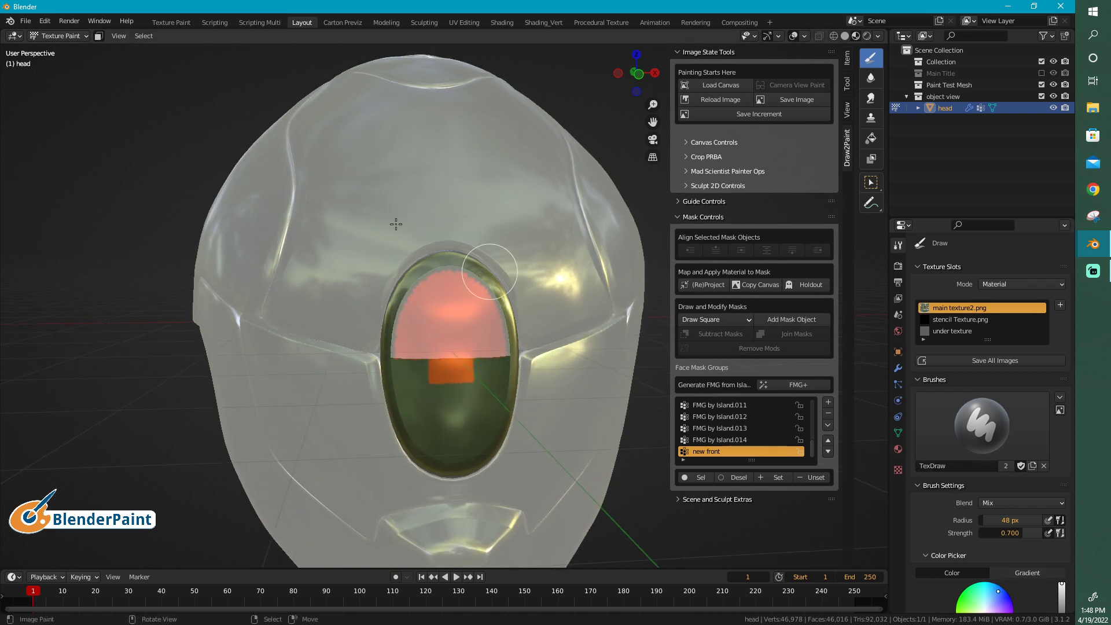
{"action": "mouse_move", "coordinate": [490, 279]}
{"action": "left_mouse_down"}
{"action": "mouse_move", "coordinate": [396, 372]}
{"action": "mouse_move", "coordinate": [413, 460]}
{"action": "left_mouse_up"}
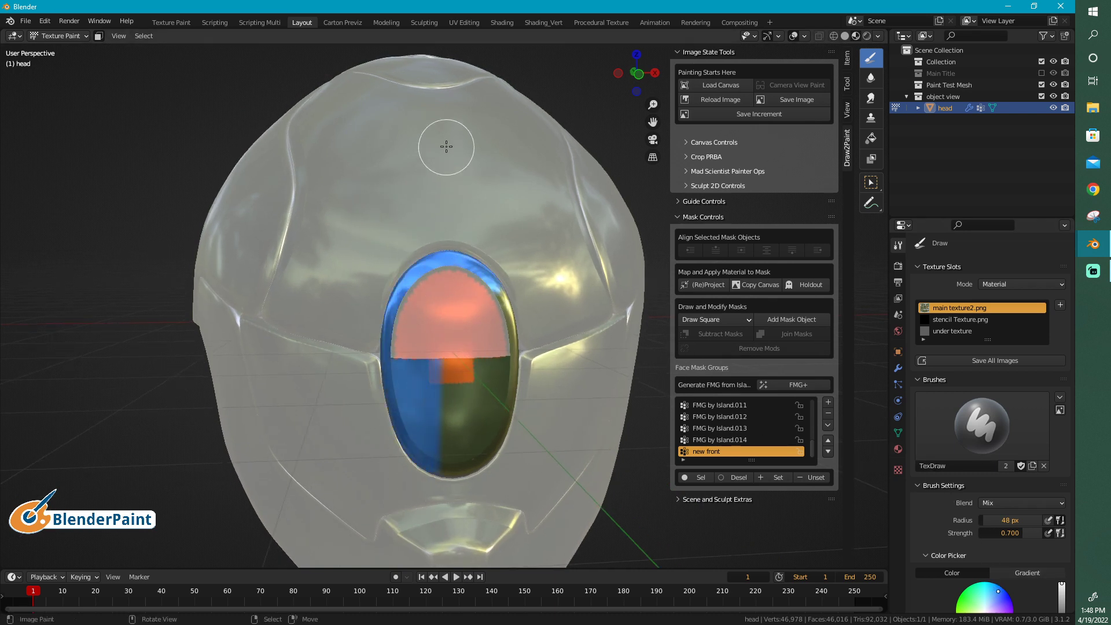
{"action": "left_click_drag", "start_coordinate": [500, 301], "coordinate": [508, 515]}
{"action": "mouse_move", "coordinate": [451, 371]}
{"action": "left_mouse_down"}
{"action": "mouse_move", "coordinate": [470, 510]}
{"action": "mouse_move", "coordinate": [479, 446]}
{"action": "mouse_move", "coordinate": [433, 479]}
{"action": "left_mouse_up"}
{"action": "mouse_move", "coordinate": [433, 294]}
{"action": "left_mouse_down"}
{"action": "mouse_move", "coordinate": [486, 470]}
{"action": "mouse_move", "coordinate": [511, 416]}
{"action": "mouse_move", "coordinate": [419, 293]}
{"action": "left_mouse_up"}
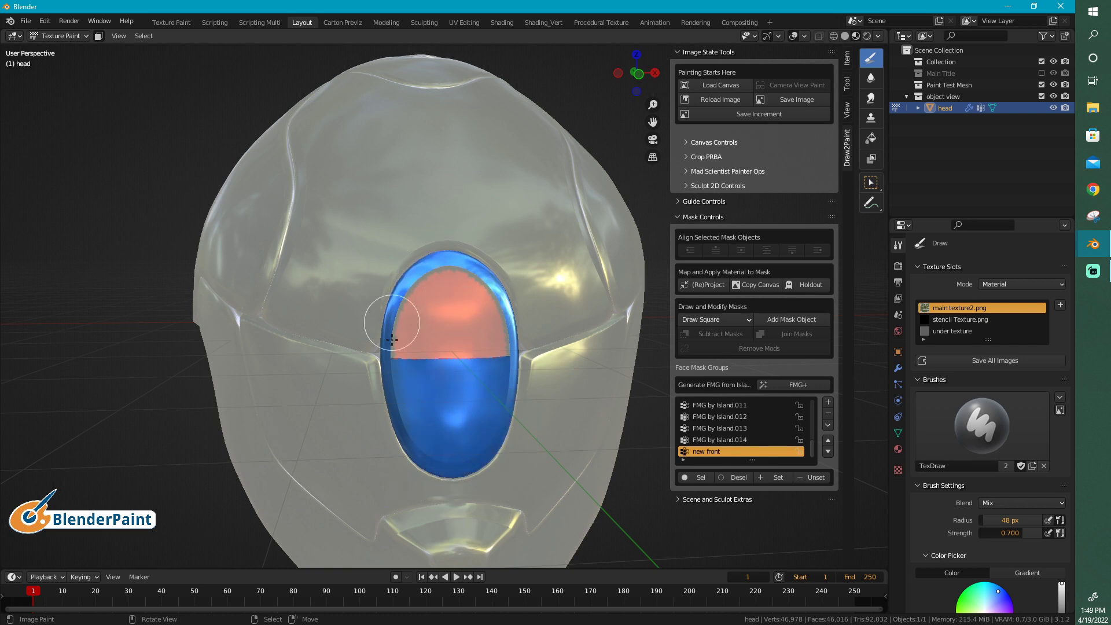
Step: Turn off the face selection masking and switch the head to Edit Mode
{"action": "mouse_move", "coordinate": [500, 325]}
{"action": "middle_mouse_down"}
{"action": "mouse_move", "coordinate": [465, 325]}
{"action": "mouse_move", "coordinate": [527, 336]}
{"action": "mouse_move", "coordinate": [588, 319]}
{"action": "mouse_move", "coordinate": [339, 316]}
{"action": "middle_mouse_up"}
{"action": "left_click", "coordinate": [98, 36]}
{"action": "scroll", "coordinate": [499, 280], "scroll_direction": "down", "scroll_amount": 3}
{"action": "mouse_move", "coordinate": [464, 316]}
{"action": "middle_mouse_down", "text": "shift"}
{"action": "mouse_move", "coordinate": [366, 280]}
{"action": "mouse_move", "coordinate": [404, 276]}
{"action": "middle_mouse_up", "text": "shift"}
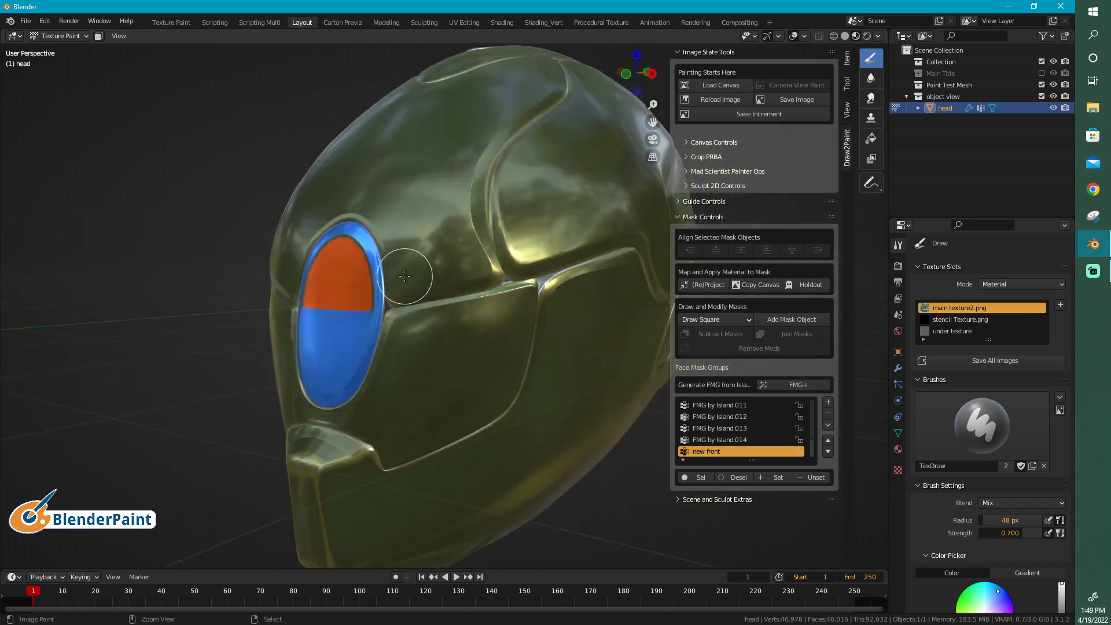
{"action": "key", "text": "ctrl+Tab"}
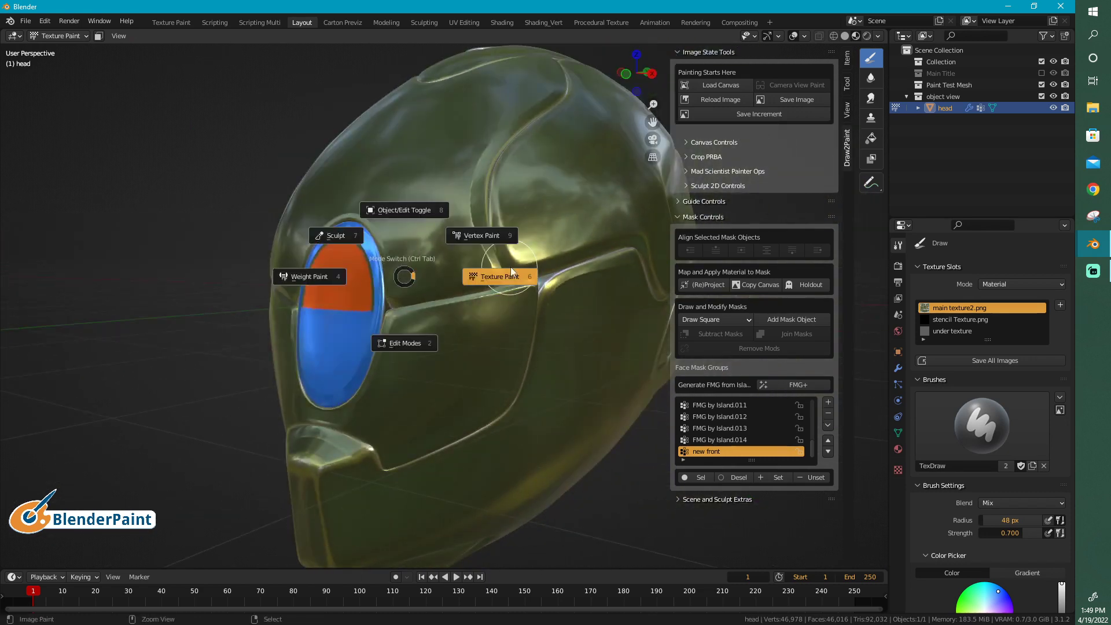
{"action": "left_click", "coordinate": [393, 212]}
{"action": "key", "text": "Tab"}
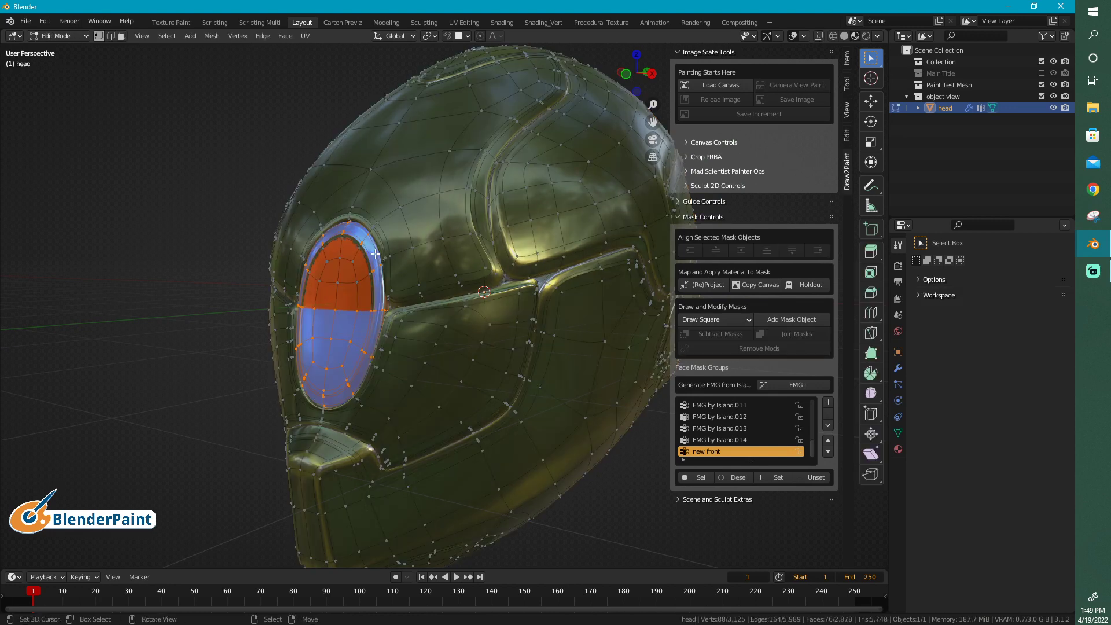
Step: Select the loops forming the front oval's rim, add a new face mask group and try to set the selection to it
{"action": "middle_click_drag", "start_coordinate": [370, 246], "coordinate": [358, 234]}
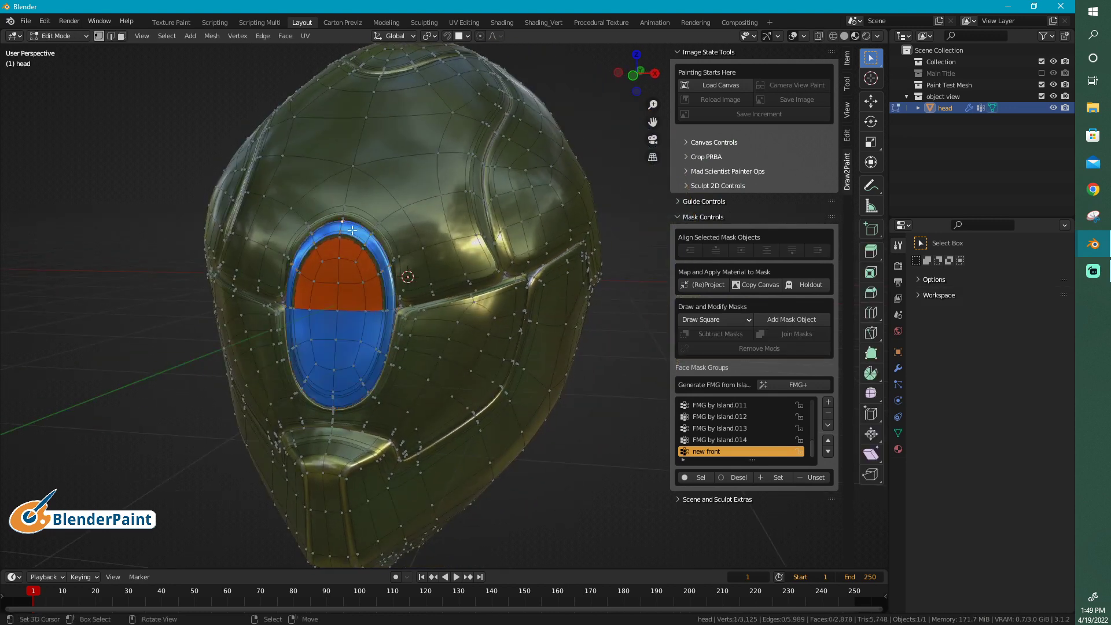
{"action": "left_click", "coordinate": [353, 230]}
{"action": "left_click", "coordinate": [353, 224], "text": "ctrl+alt"}
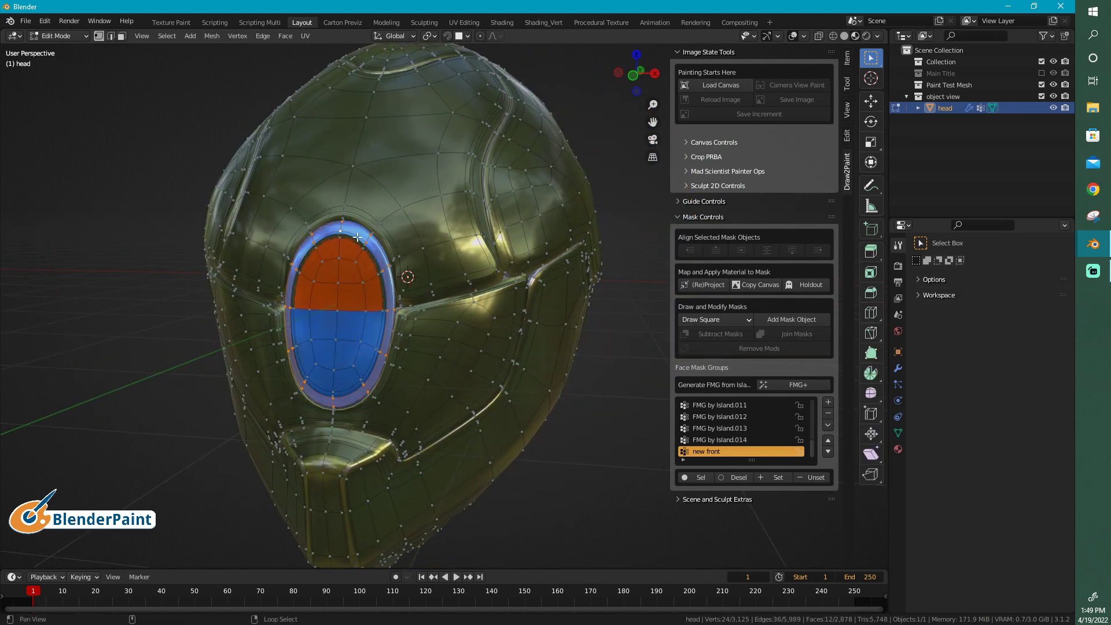
{"action": "left_click", "coordinate": [353, 243], "text": "alt+shift"}
{"action": "left_click", "coordinate": [828, 403]}
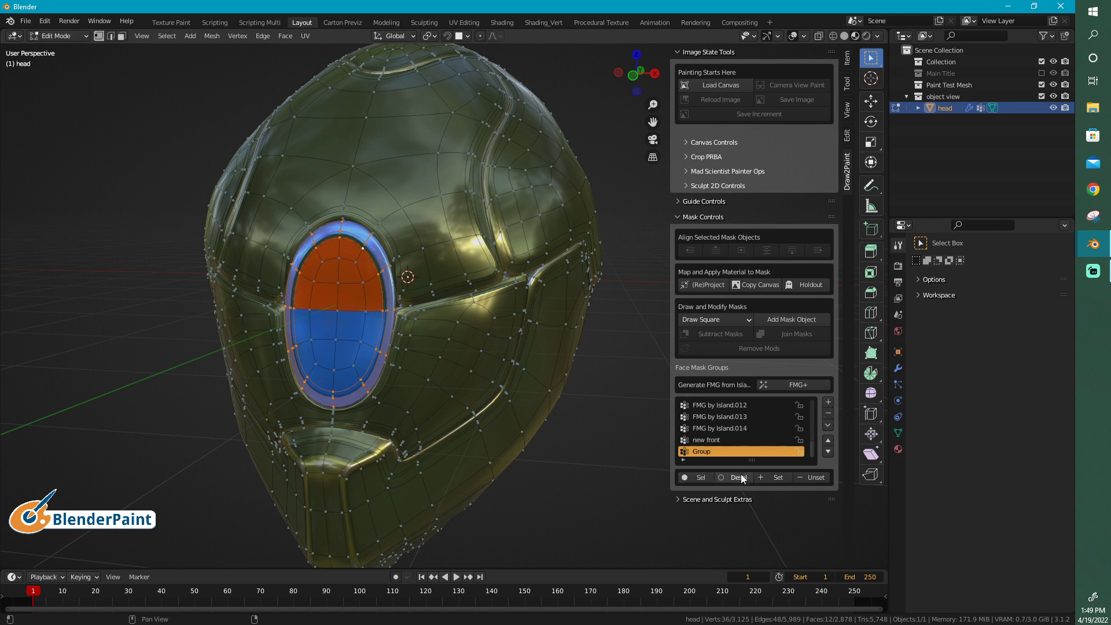
{"action": "left_click", "coordinate": [774, 478]}
Step: Return the head to Texture Paint mode and turn on the face selection masking
{"action": "middle_click_drag", "start_coordinate": [461, 362], "coordinate": [470, 328]}
{"action": "middle_click_drag", "start_coordinate": [537, 404], "coordinate": [512, 402]}
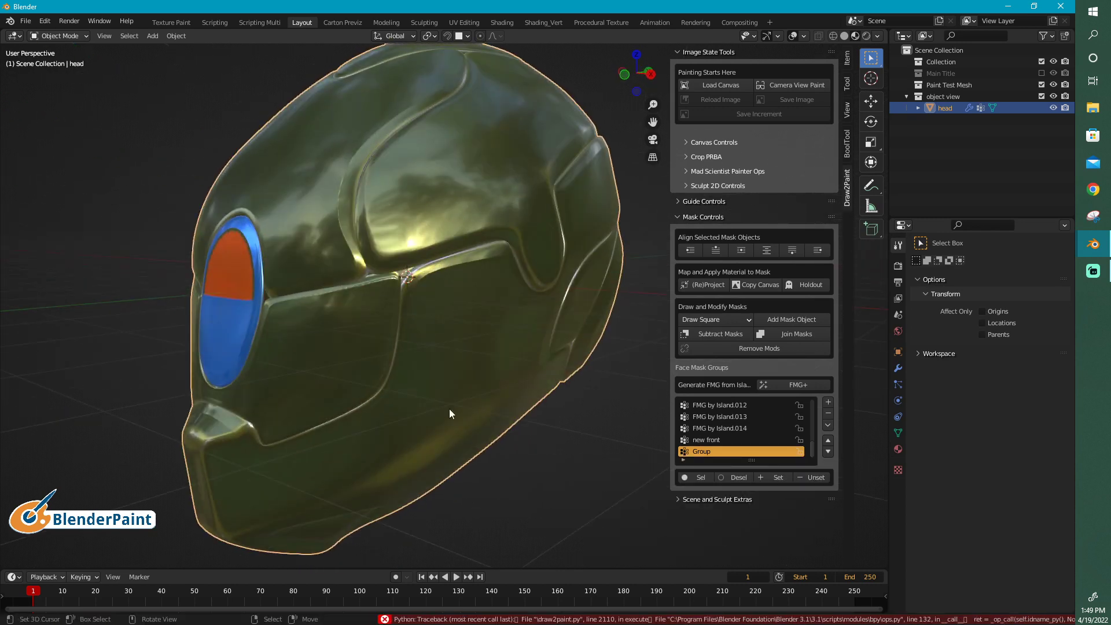
{"action": "key", "text": "Tab"}
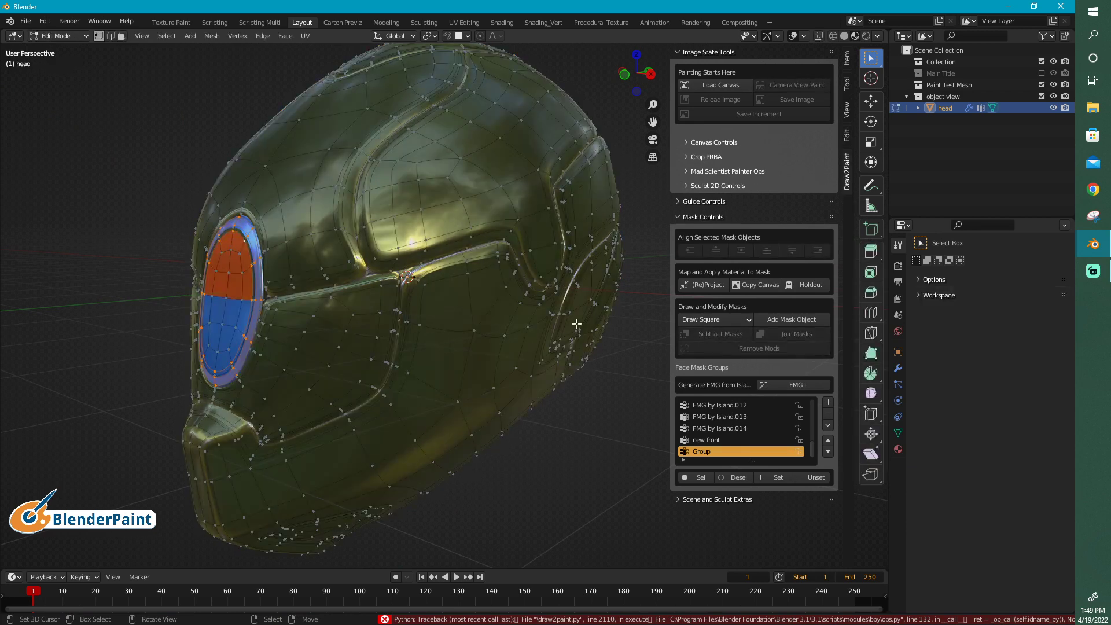
{"action": "key", "text": "Tab"}
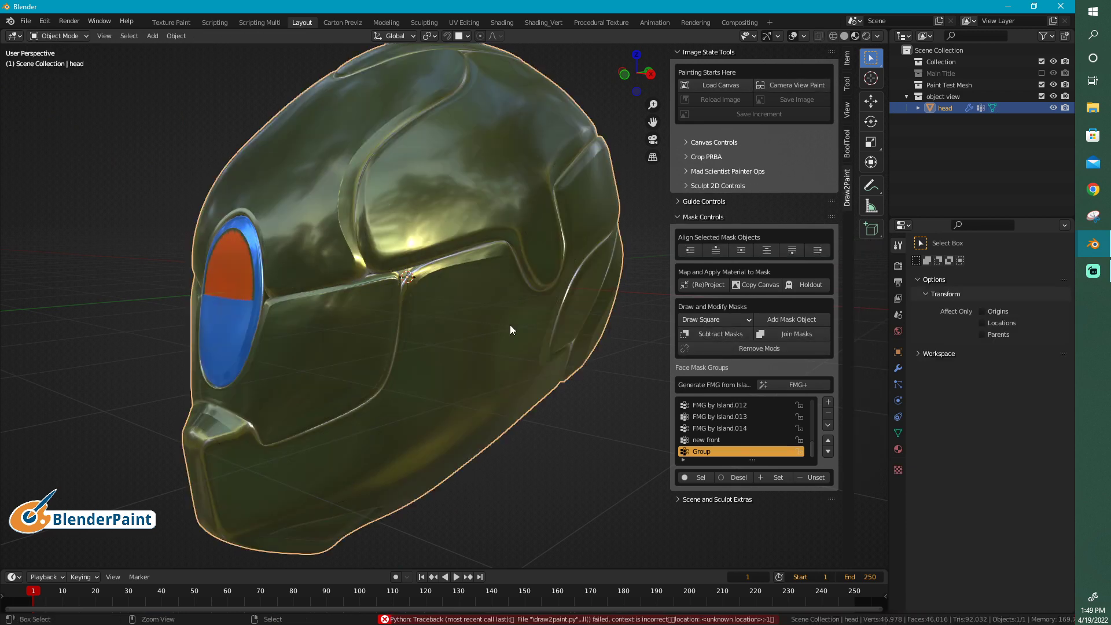
{"action": "key", "text": "ctrl+Tab"}
{"action": "left_click", "coordinate": [620, 327]}
{"action": "middle_click_drag", "start_coordinate": [619, 322], "coordinate": [562, 362]}
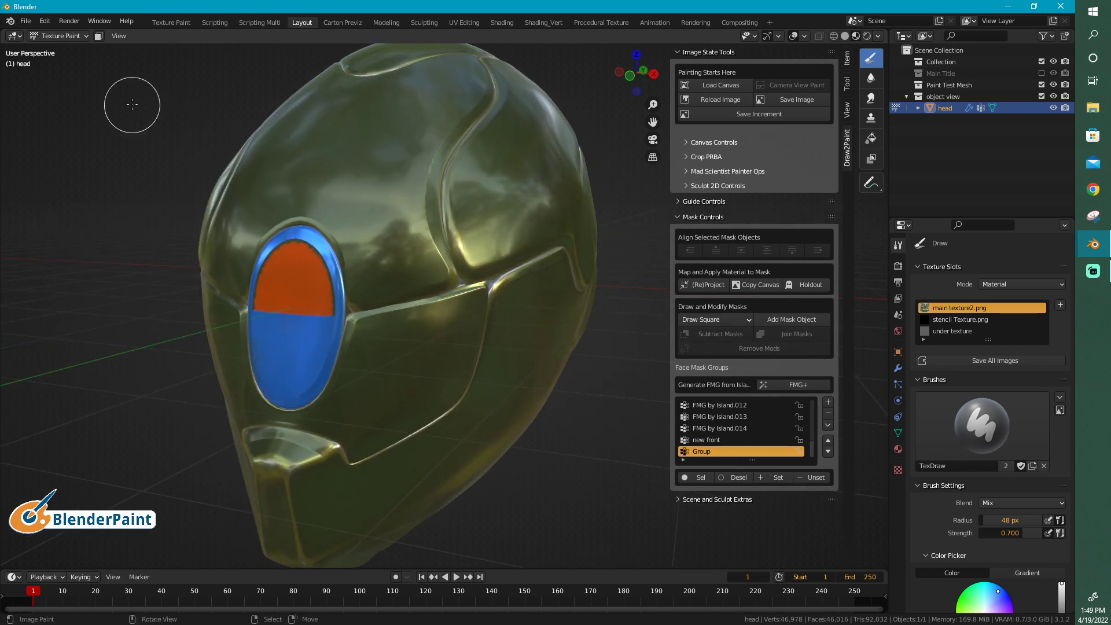
{"action": "left_click", "coordinate": [99, 37]}
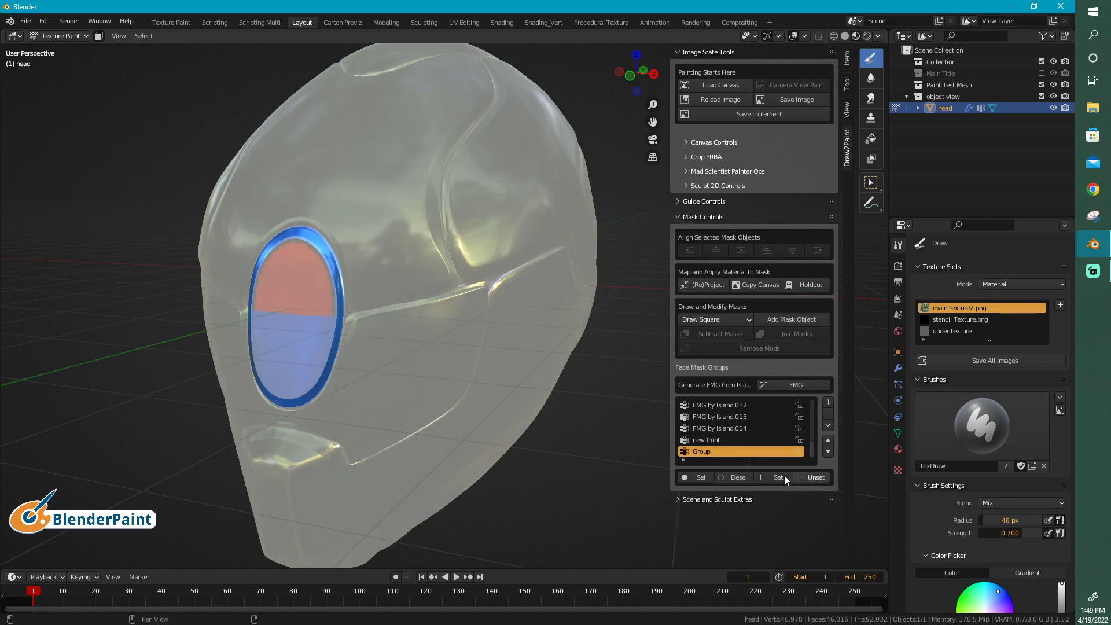
Step: Expand the Mad Scientist Painter Ops section to review its experimental view and alignment options
{"action": "middle_click_drag", "start_coordinate": [369, 349], "coordinate": [381, 321]}
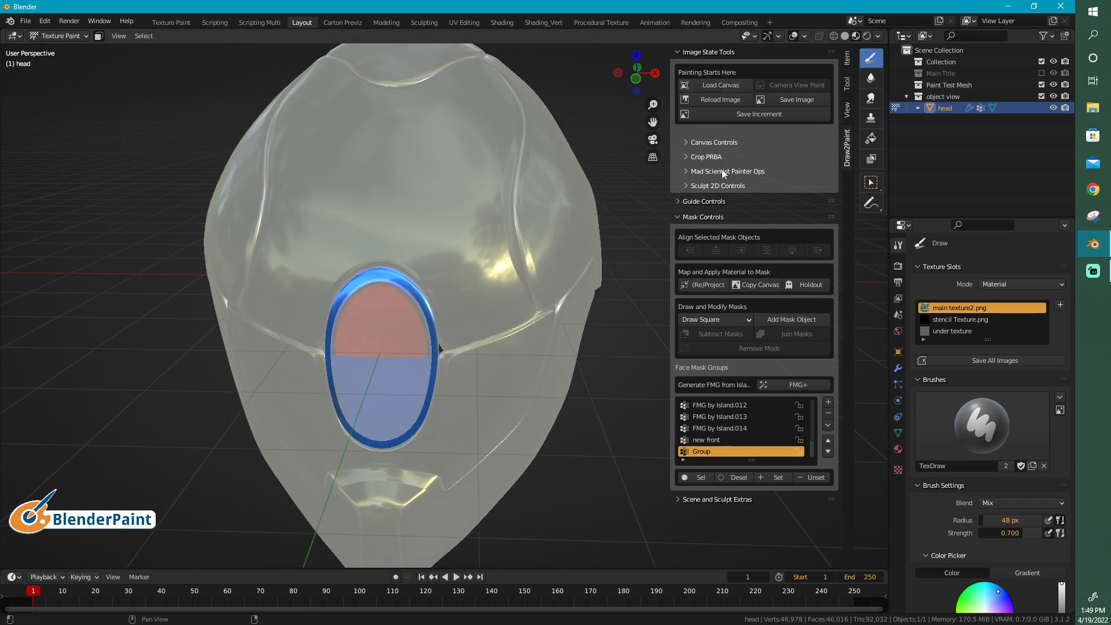
{"action": "left_click", "coordinate": [686, 171]}
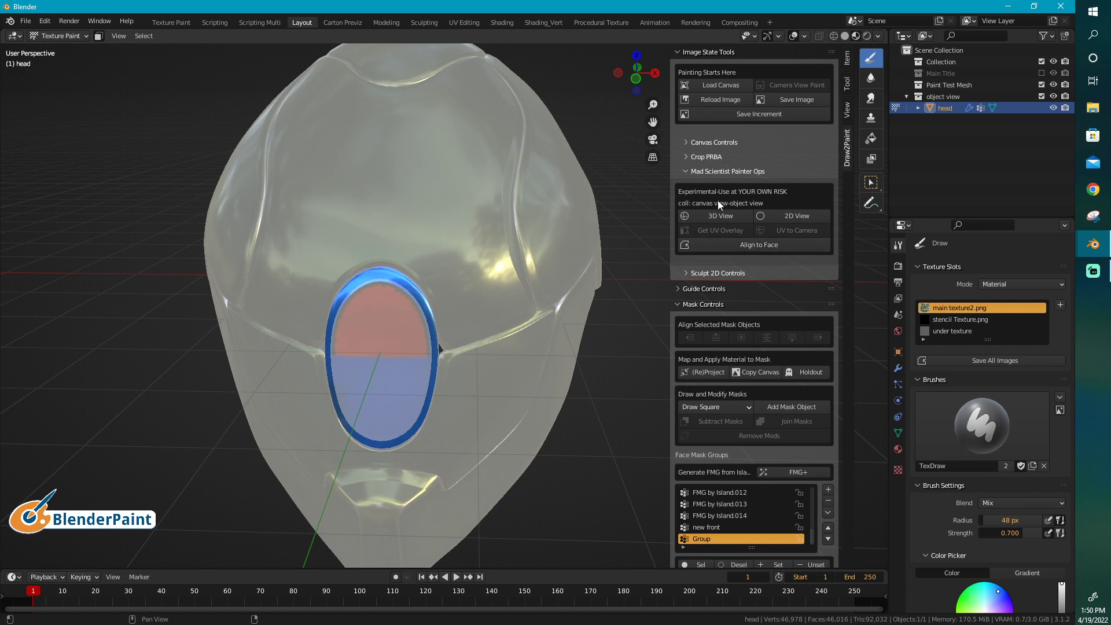
{"action": "scroll", "coordinate": [752, 266], "scroll_direction": "down", "scroll_amount": 2}
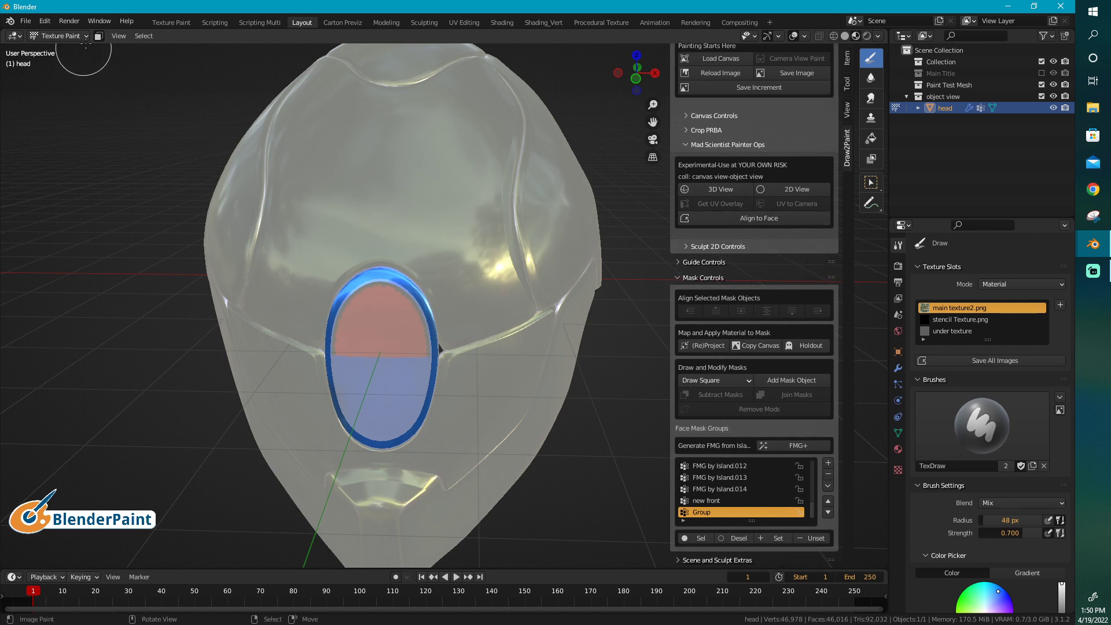
Step: Change the 3D viewport area to the Image Editor and bring the whole main texture2.png into view
{"action": "left_click", "coordinate": [14, 36]}
{"action": "left_click", "coordinate": [38, 81]}
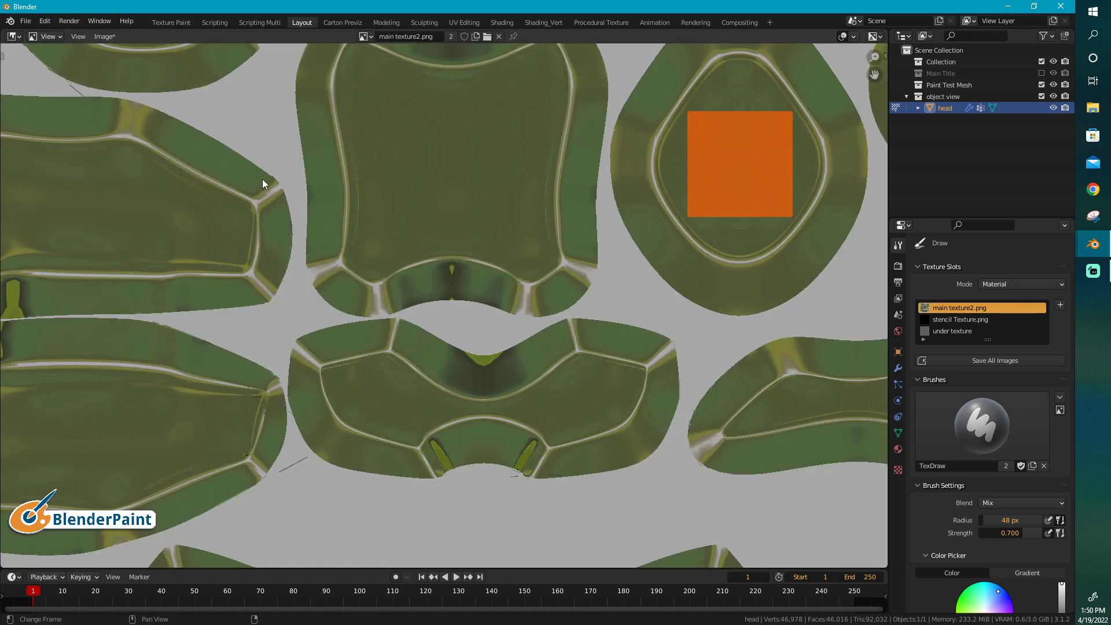
{"action": "scroll", "coordinate": [439, 266], "scroll_direction": "down", "scroll_amount": 5}
{"action": "scroll", "coordinate": [501, 265], "scroll_direction": "up", "scroll_amount": 2}
{"action": "scroll", "coordinate": [671, 246], "scroll_direction": "down", "scroll_amount": 1}
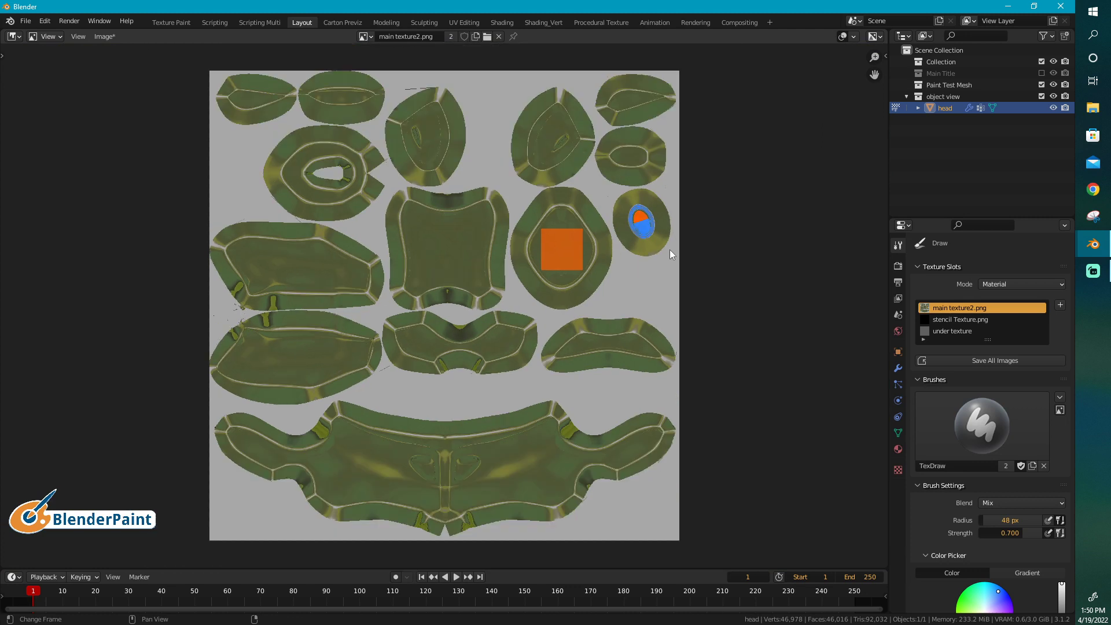
Step: Set the Image Editor to Paint mode and review its image, view and brush settings alongside the texture
{"action": "key", "text": "n"}
{"action": "key", "text": "t"}
{"action": "left_click", "coordinate": [880, 87]}
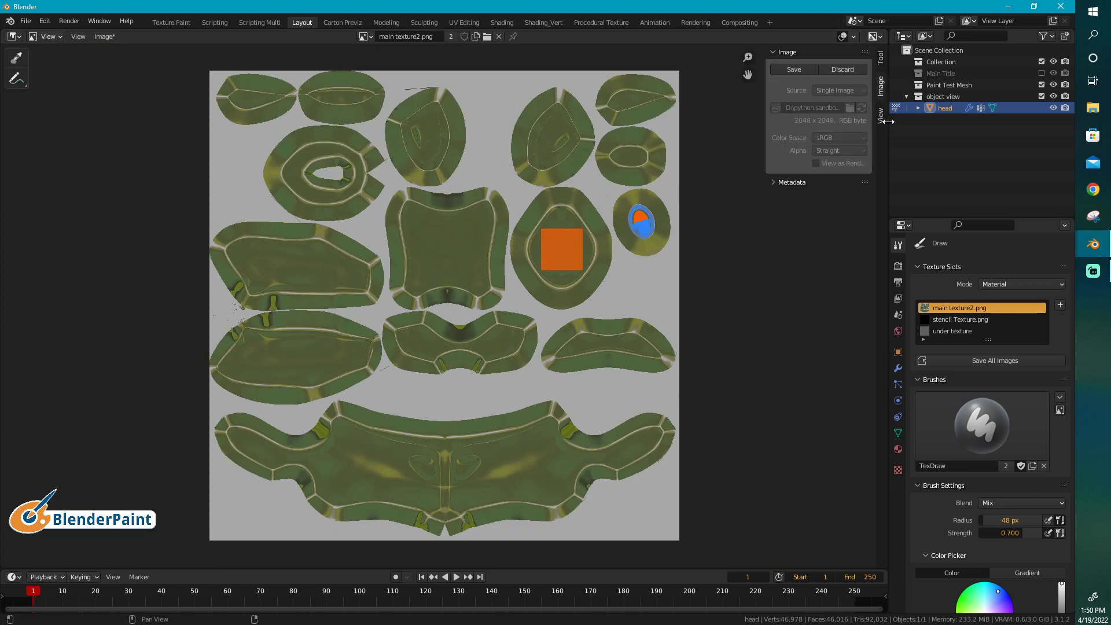
{"action": "left_click", "coordinate": [880, 116]}
{"action": "left_click", "coordinate": [52, 36]}
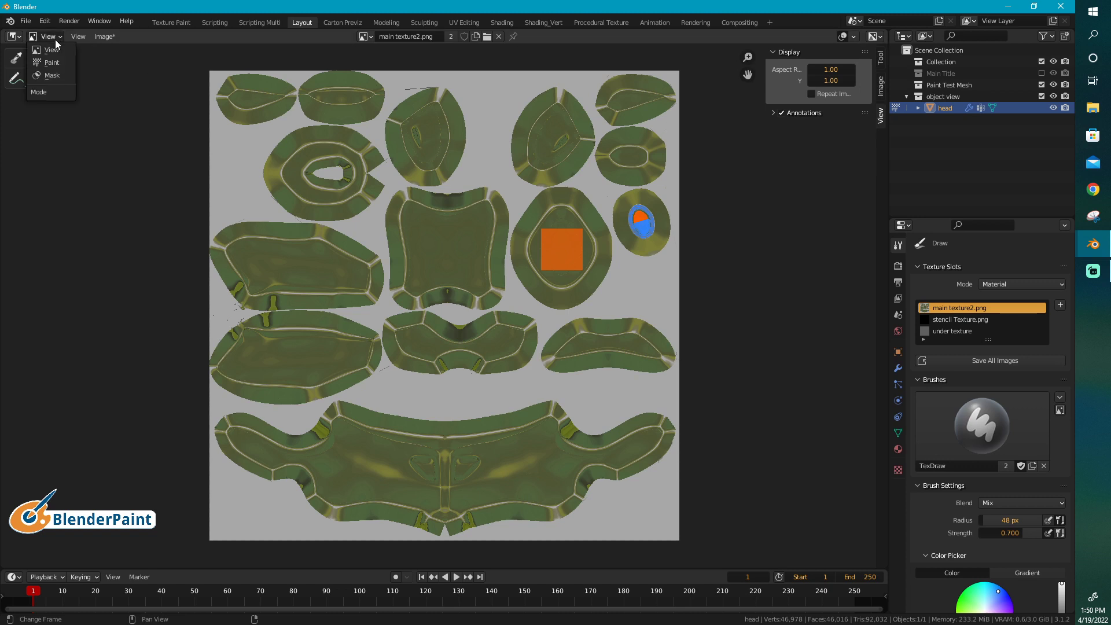
{"action": "left_click", "coordinate": [43, 60]}
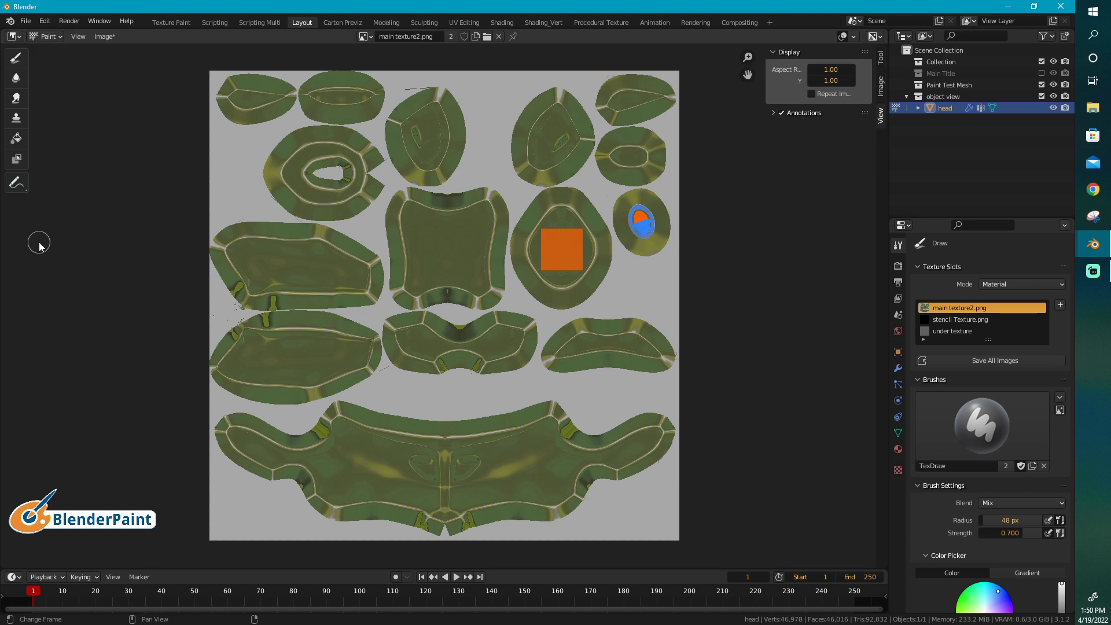
{"action": "left_click", "coordinate": [880, 85]}
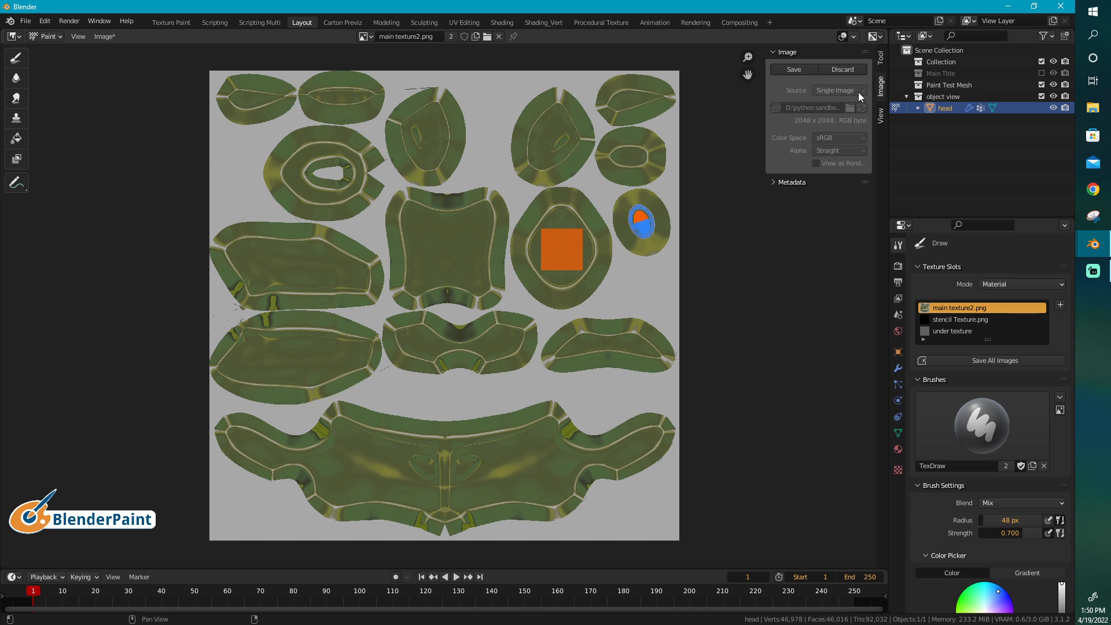
{"action": "left_click", "coordinate": [878, 61]}
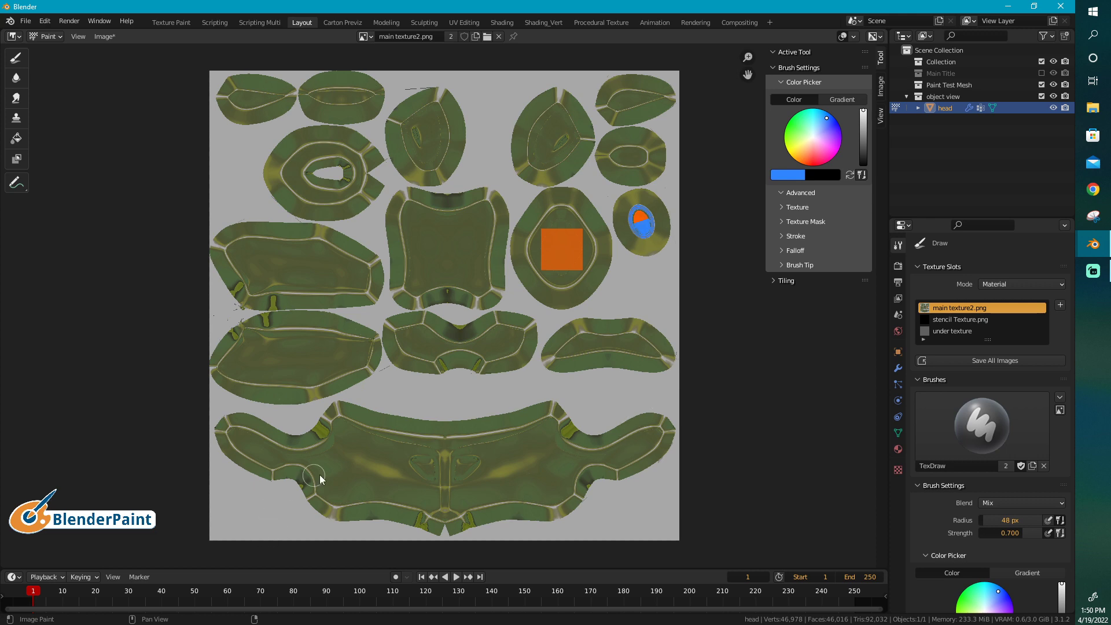
{"action": "scroll", "coordinate": [347, 471], "scroll_direction": "up", "scroll_amount": 3}
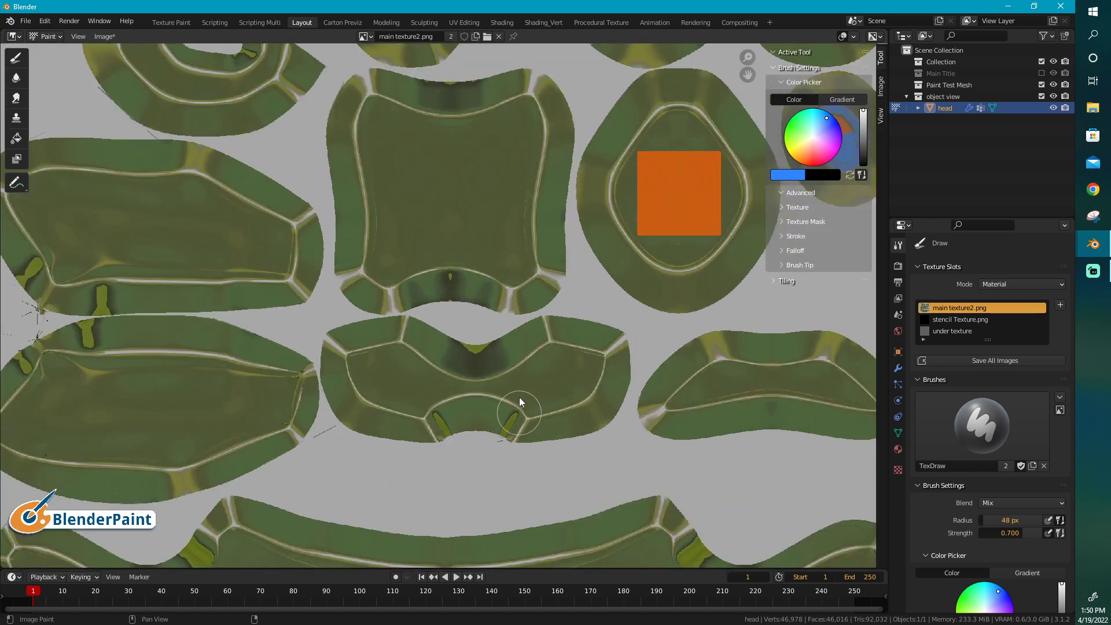
{"action": "scroll", "coordinate": [664, 321], "scroll_direction": "down", "scroll_amount": 2}
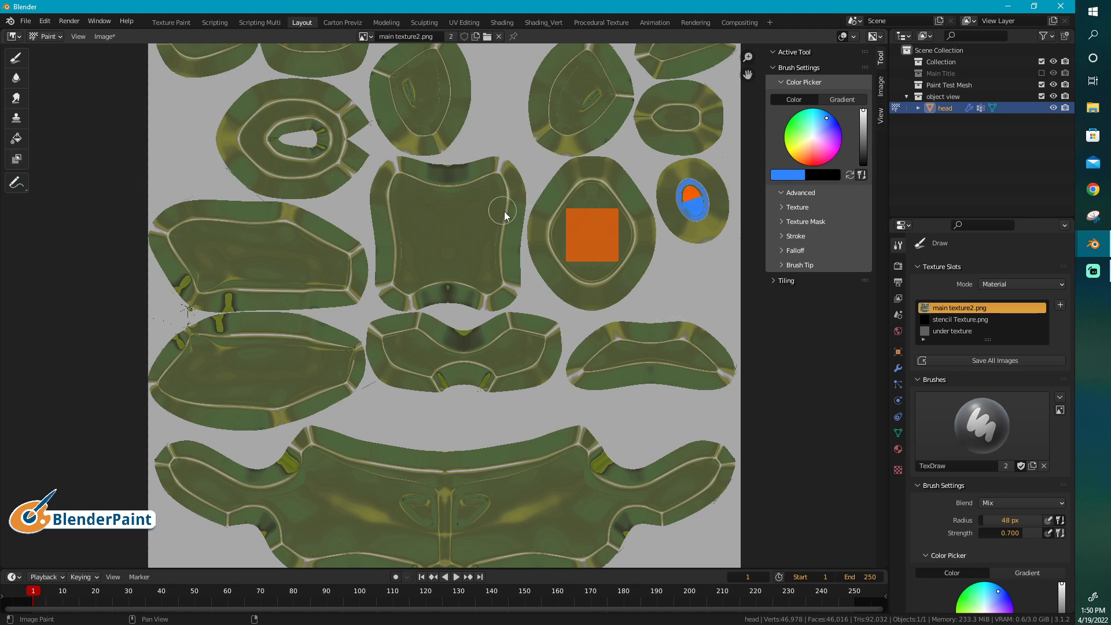
{"action": "scroll", "coordinate": [524, 228], "scroll_direction": "down", "scroll_amount": 1}
{"action": "scroll", "coordinate": [527, 231], "scroll_direction": "up", "scroll_amount": 1}
Step: Change the Image Editor area back to the 3D Viewport showing the masked head
{"action": "left_click", "coordinate": [16, 37]}
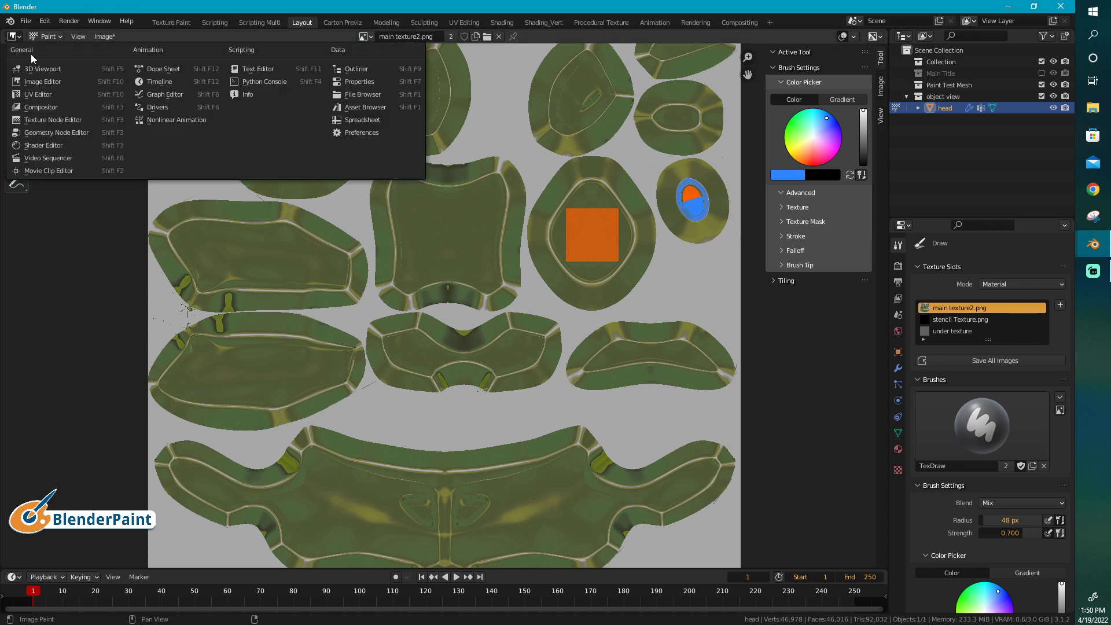
{"action": "left_click", "coordinate": [52, 69]}
{"action": "middle_click_drag", "start_coordinate": [454, 315], "coordinate": [478, 299]}
{"action": "scroll", "coordinate": [470, 296], "scroll_direction": "down", "scroll_amount": 1}
{"action": "middle_click_drag", "start_coordinate": [809, 318], "coordinate": [809, 344]}
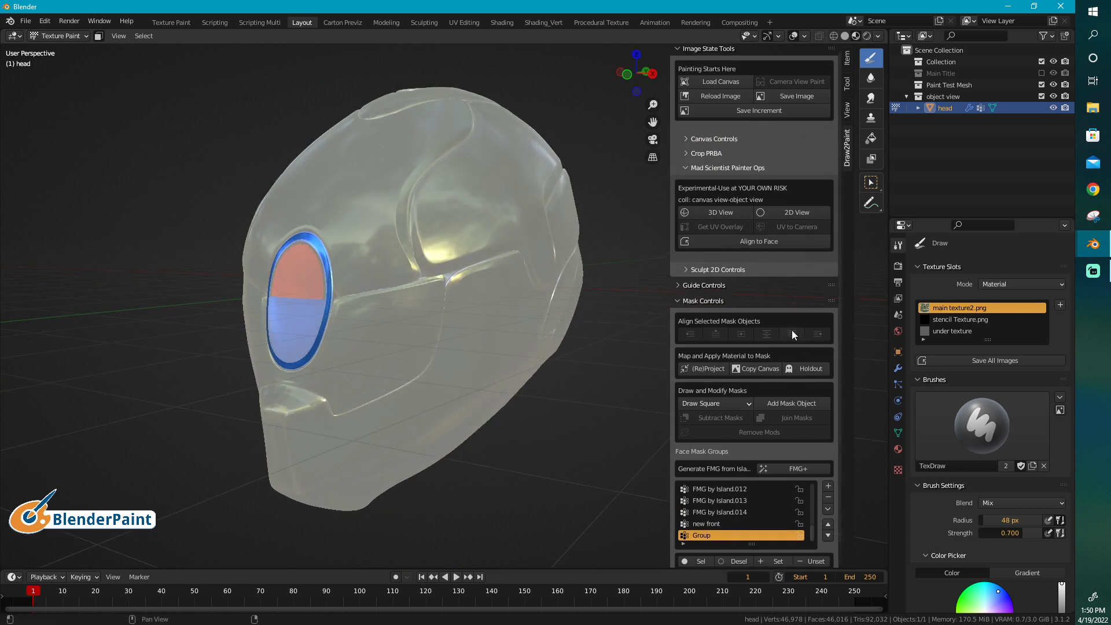
Step: Check the Guide Controls and Scene and Sculpt Extras sections, and collapse the Mask Controls section
{"action": "left_click", "coordinate": [679, 288]}
{"action": "left_click", "coordinate": [676, 287]}
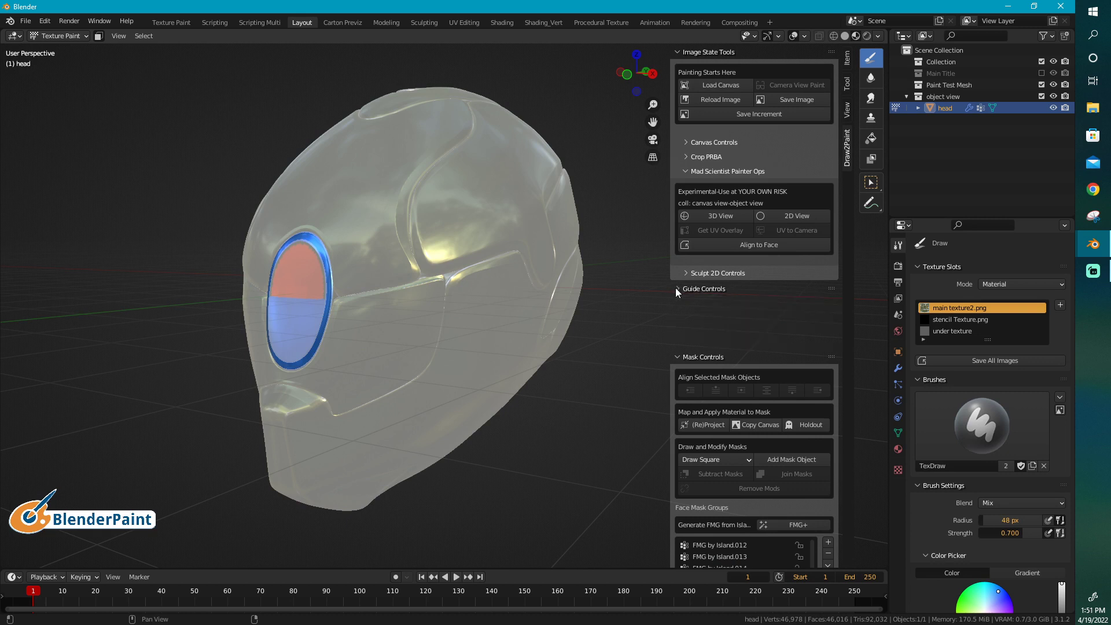
{"action": "left_click", "coordinate": [679, 305]}
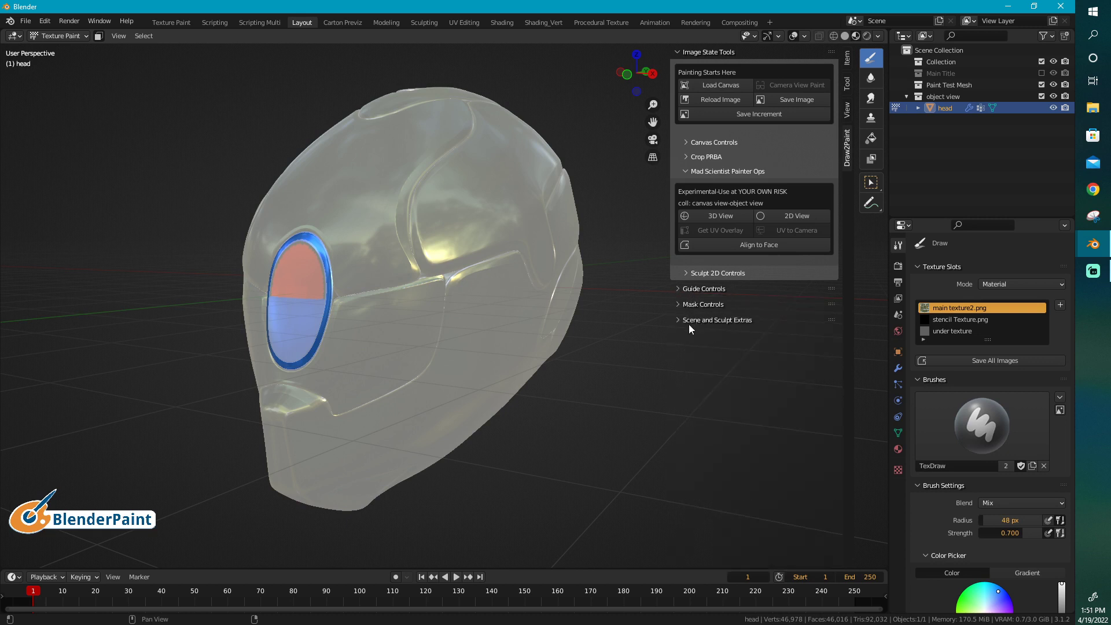
{"action": "left_click", "coordinate": [675, 320]}
{"action": "left_click", "coordinate": [676, 318]}
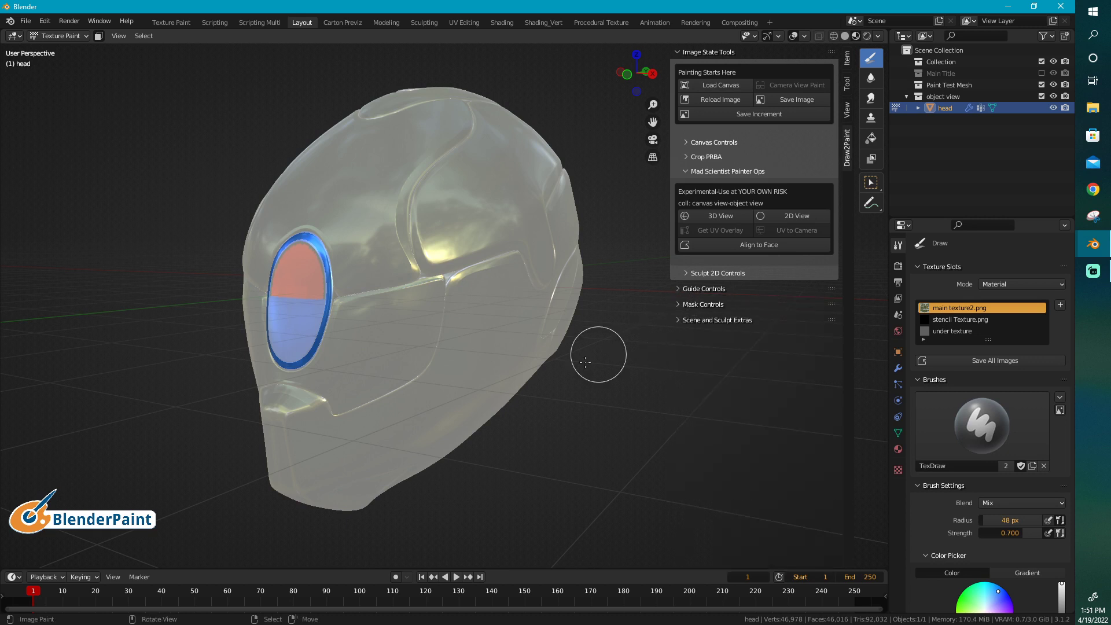